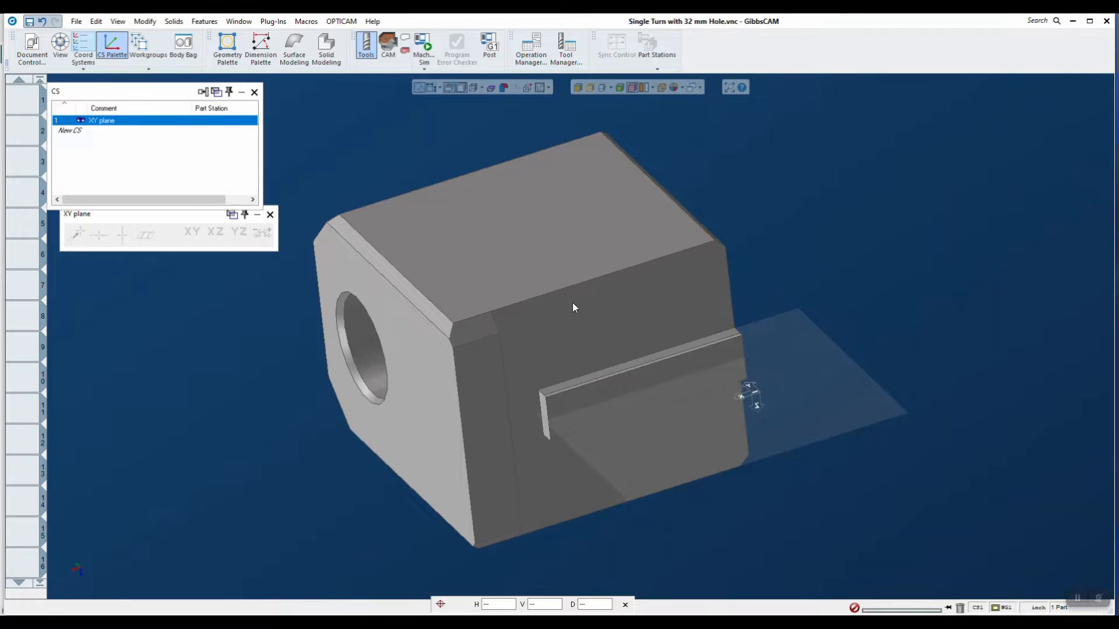
middle_click_drag(589, 269, 653, 404)
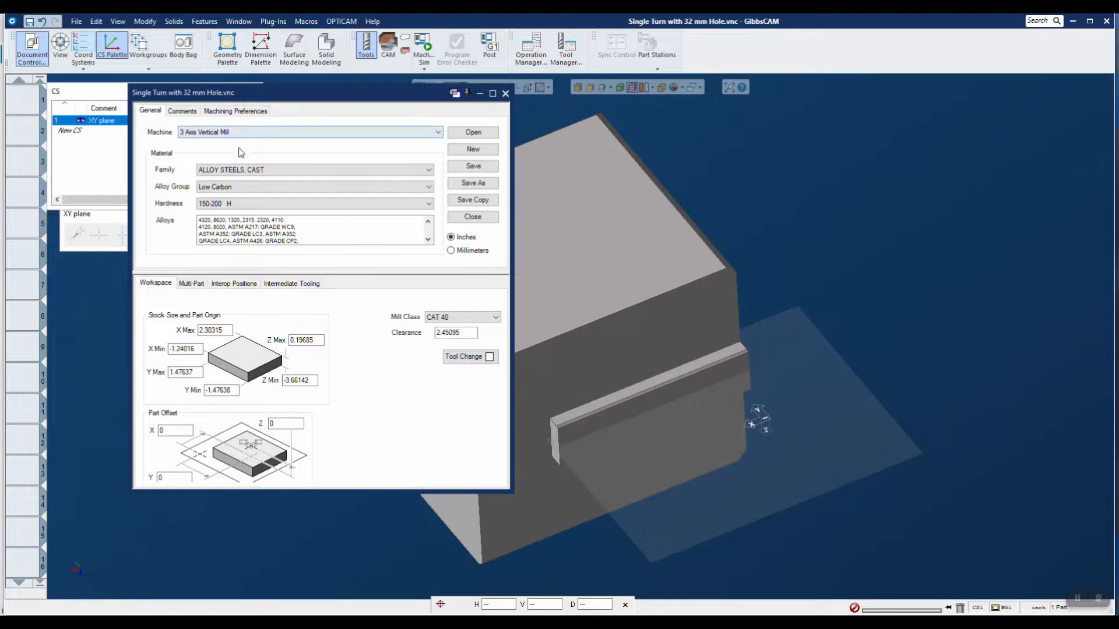
left_click(506, 94)
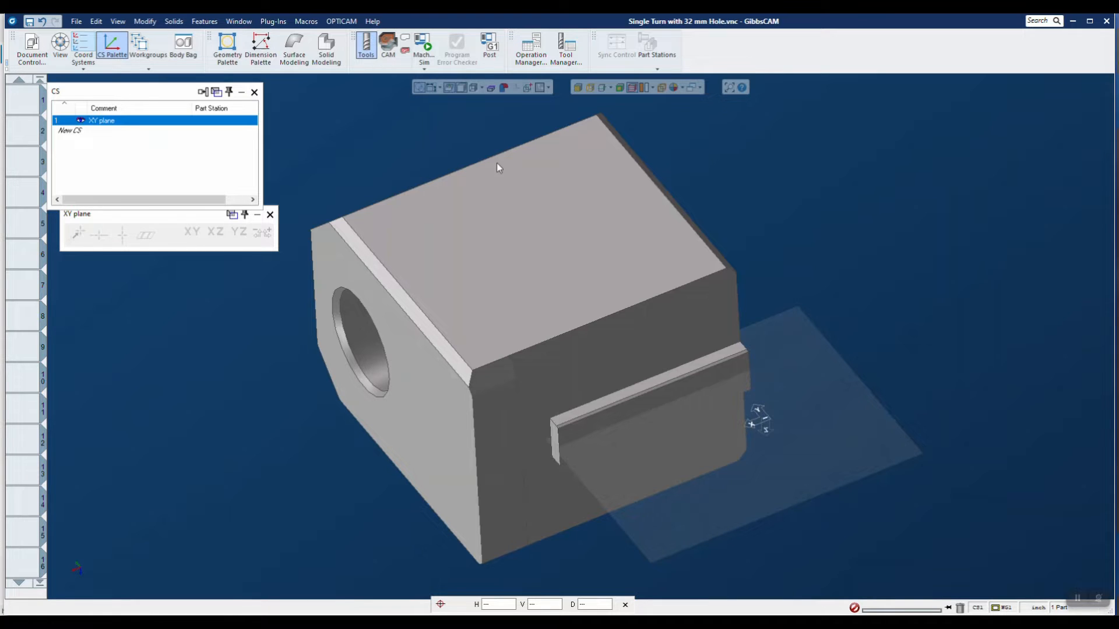
left_click(141, 125)
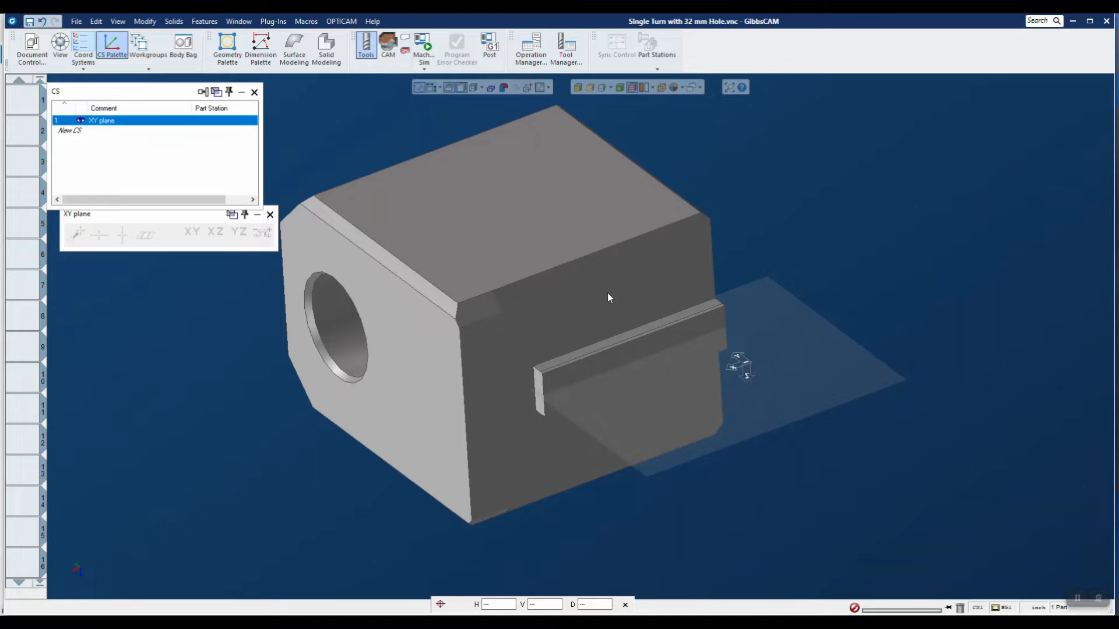
Select the flat face behind the raised key with face selection and align it to the XY plane coordinate system.
left_click(578, 89)
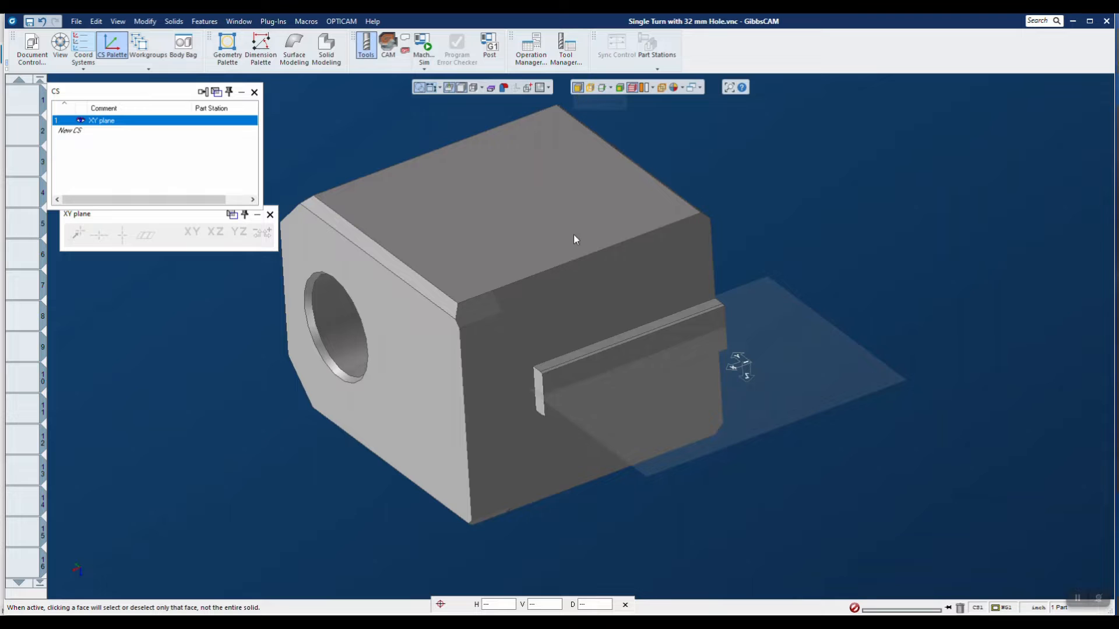
left_click(579, 296)
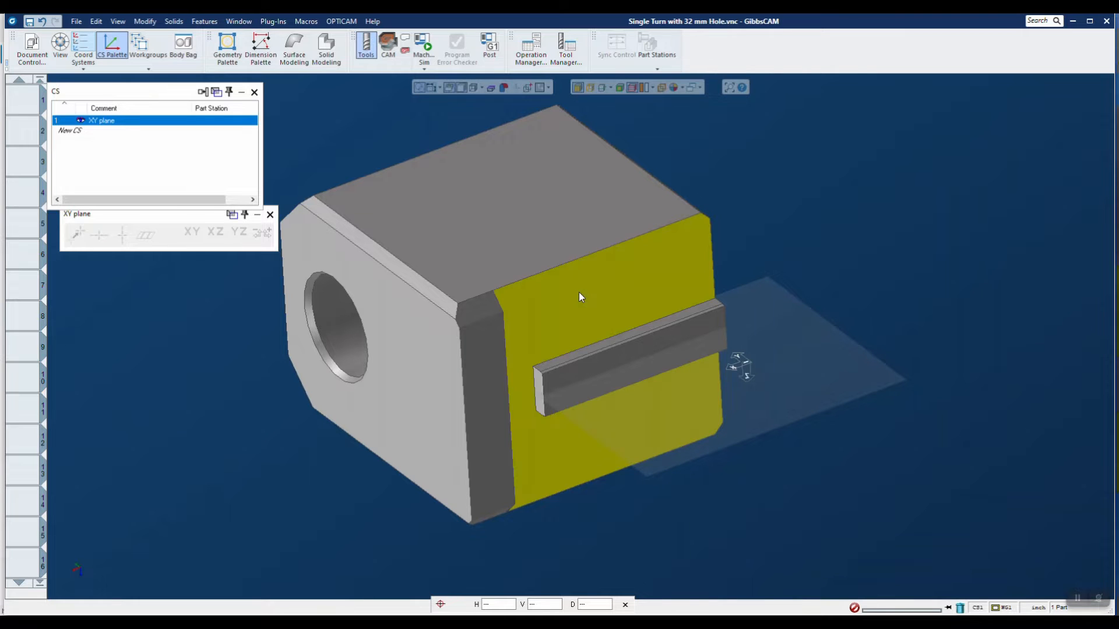
right_click(579, 292)
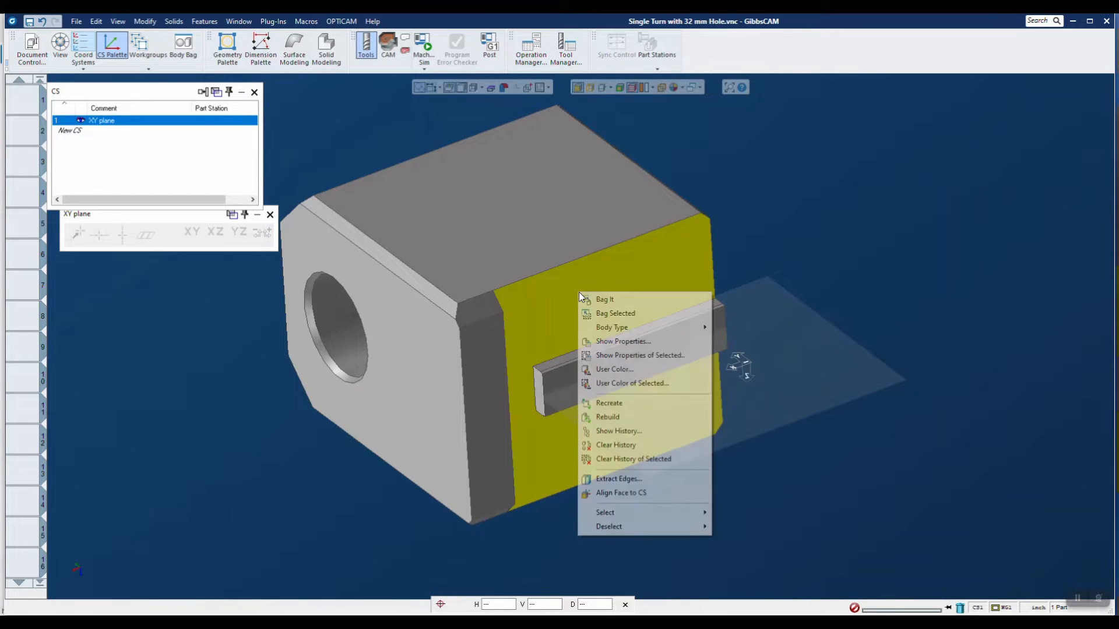
left_click(528, 305)
right_click(536, 303)
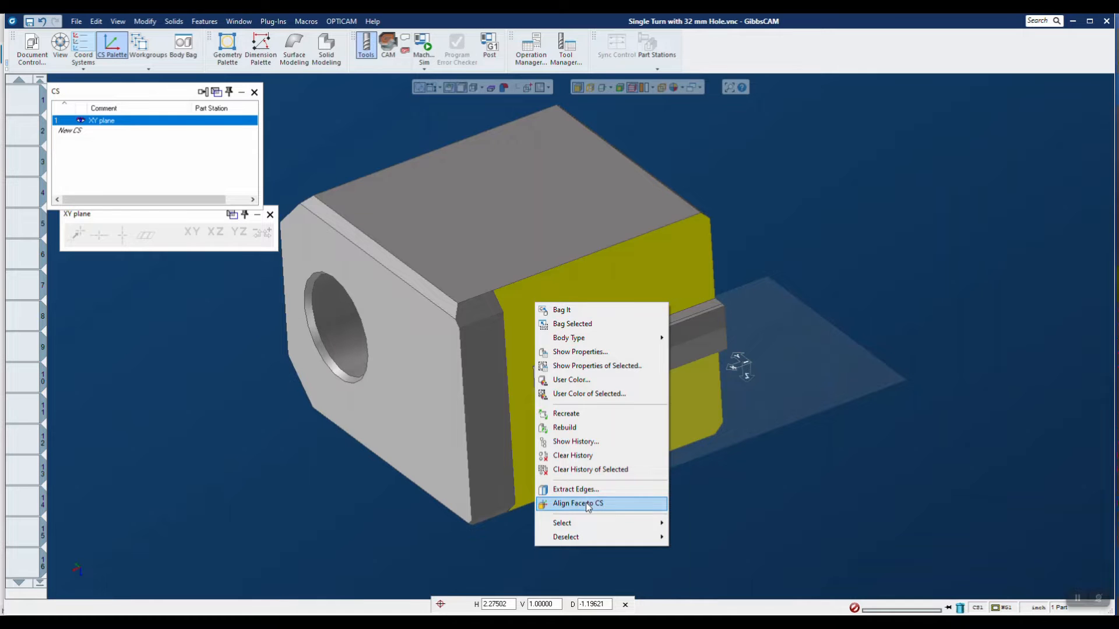
left_click(587, 504)
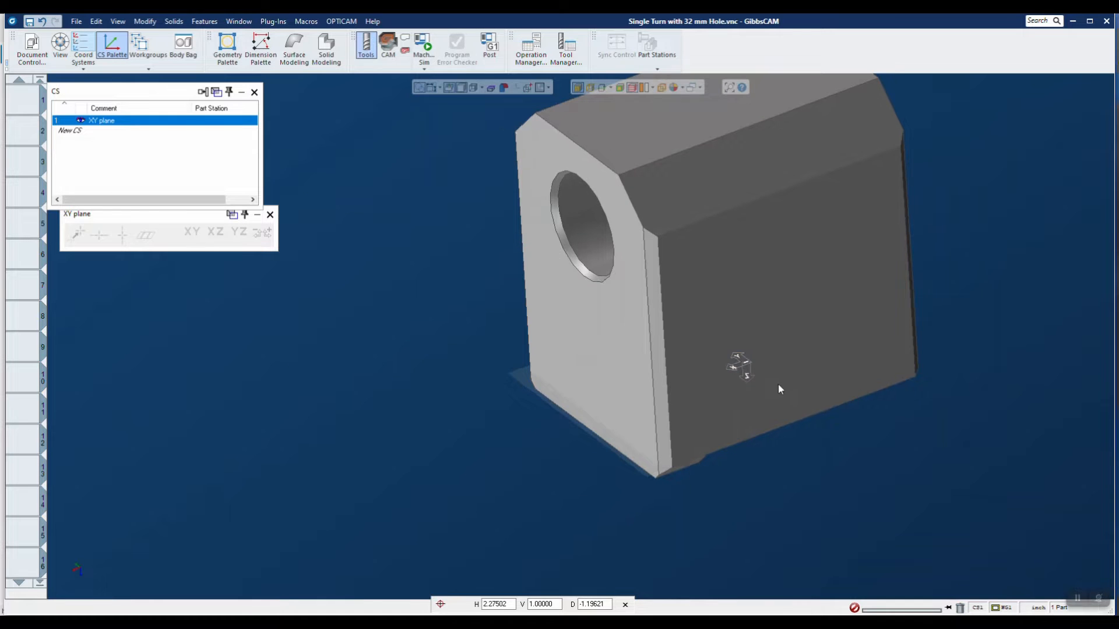
Examine the aligned part from several sides to check how the key face sits relative to the coordinate system.
middle_click_drag(780, 388, 500, 418)
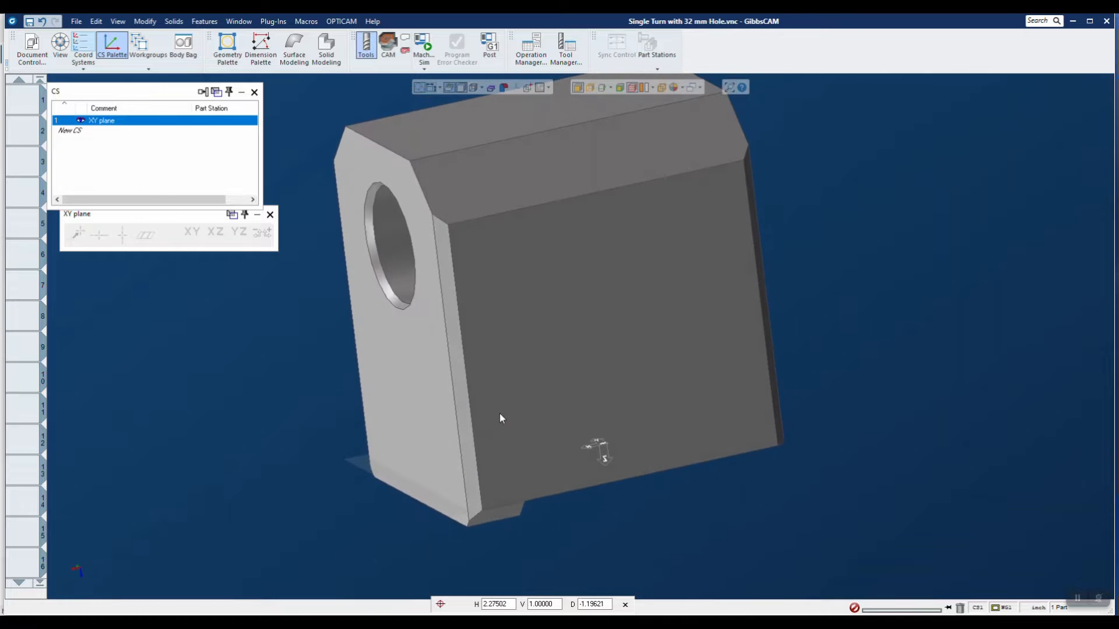
middle_click_drag(304, 419, 588, 344)
middle_click_drag(620, 392, 604, 444)
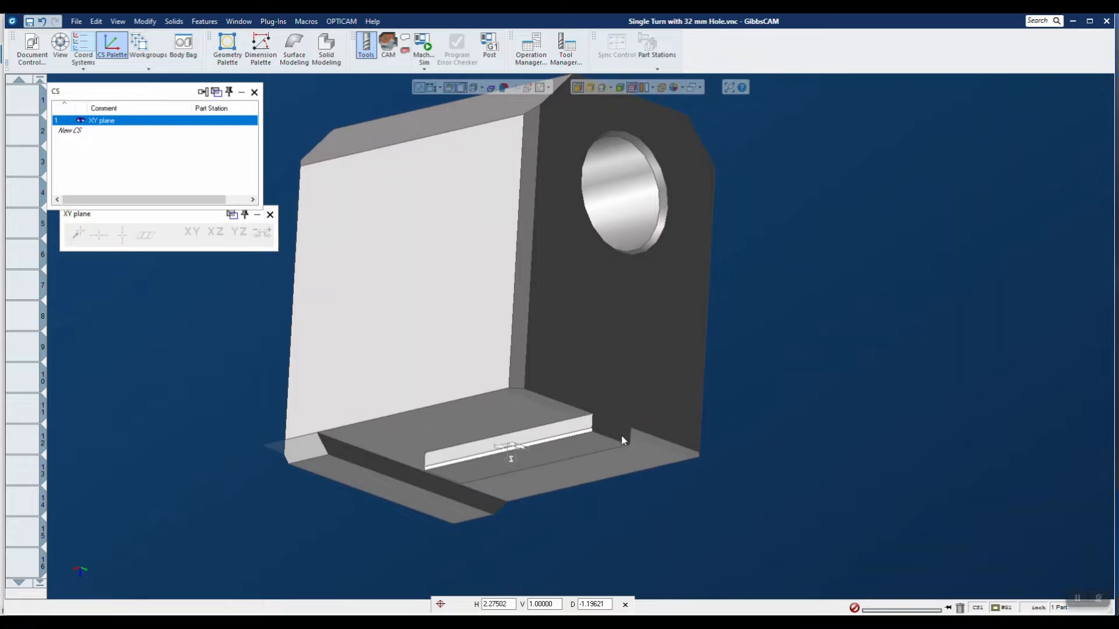
middle_click_drag(618, 433, 596, 380)
left_click(625, 381)
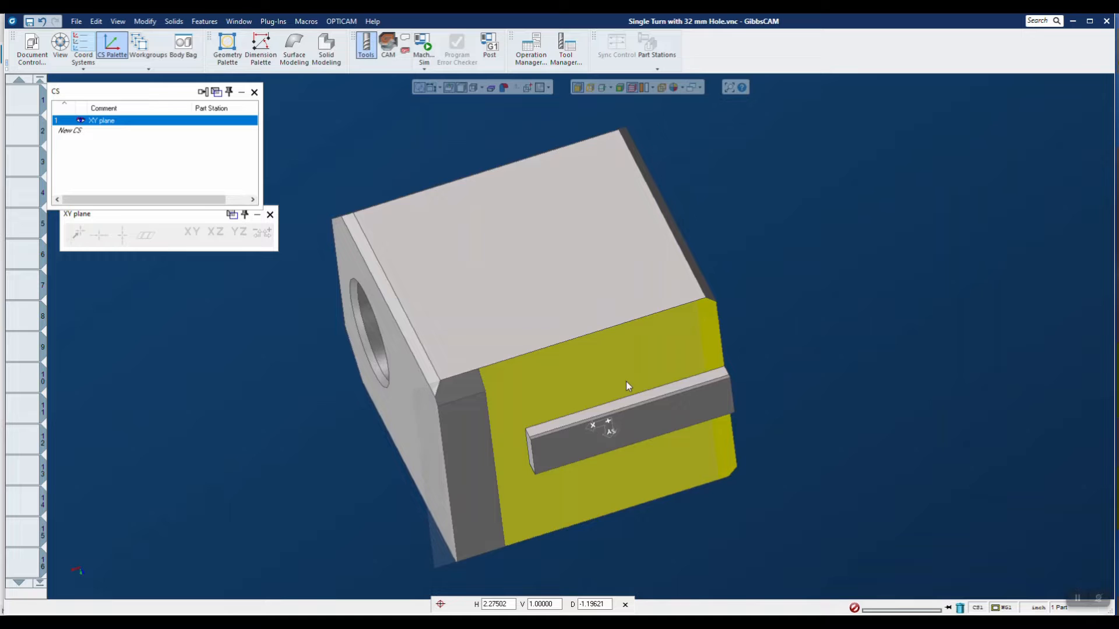
left_click(801, 313)
middle_click_drag(801, 313, 779, 396)
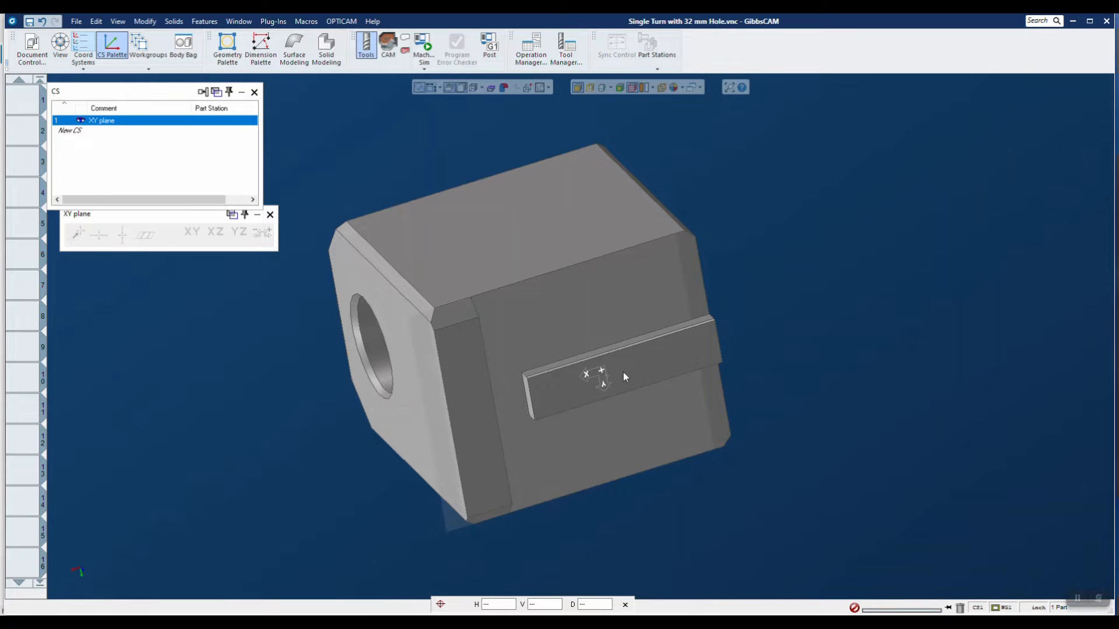
middle_click_drag(623, 377, 715, 336)
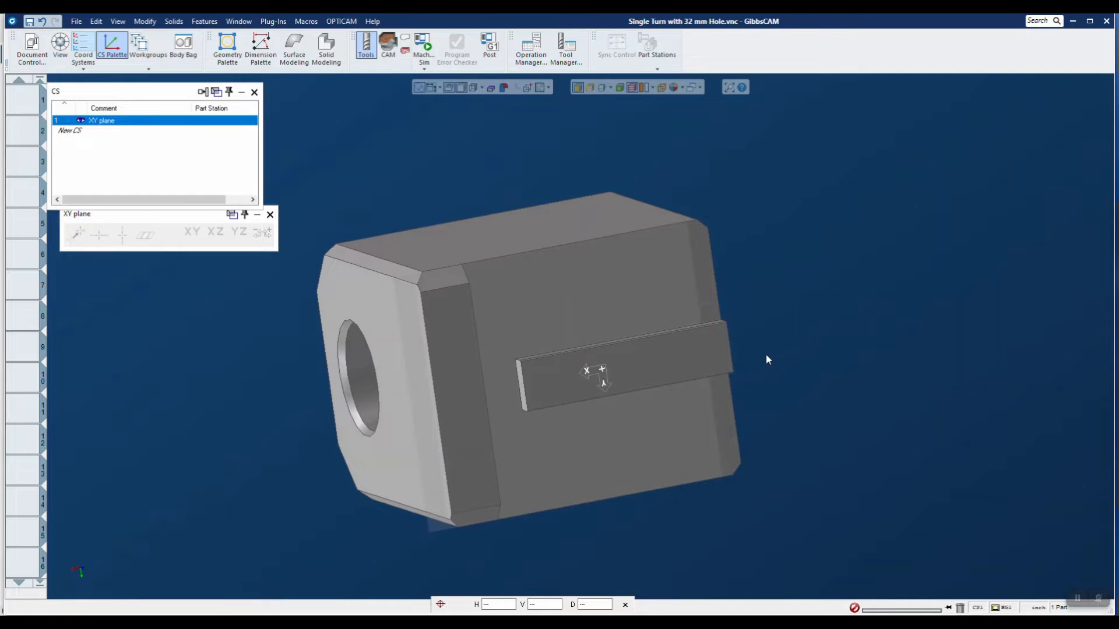
middle_click_drag(766, 355, 522, 296)
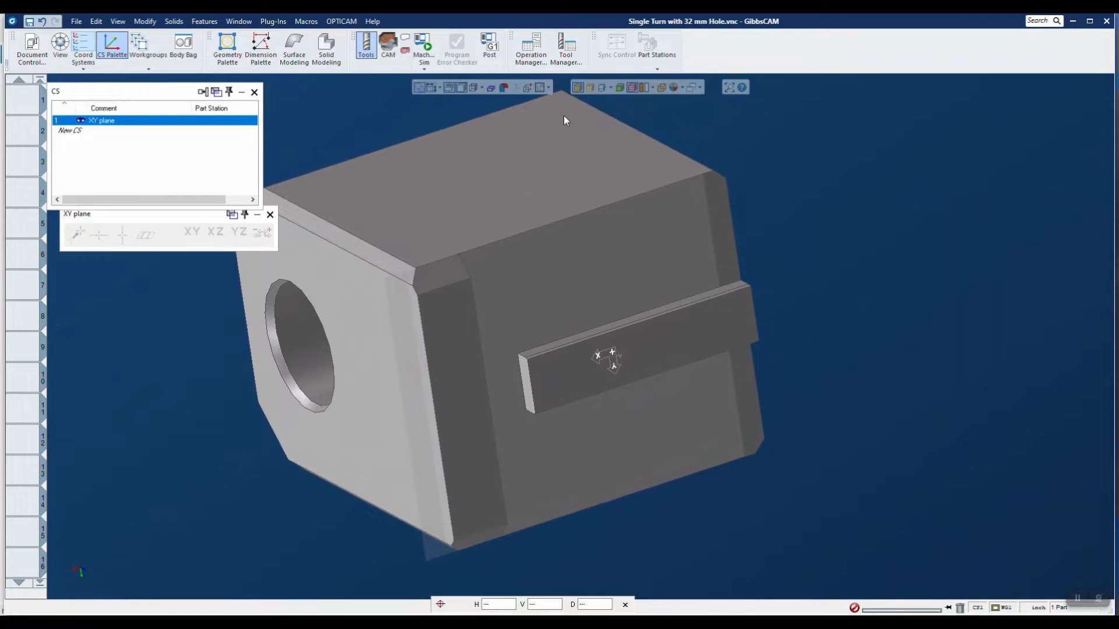
Extract the key's short end edge and adjoining long edge as geometry, using edge selection on the solid.
left_click(589, 88)
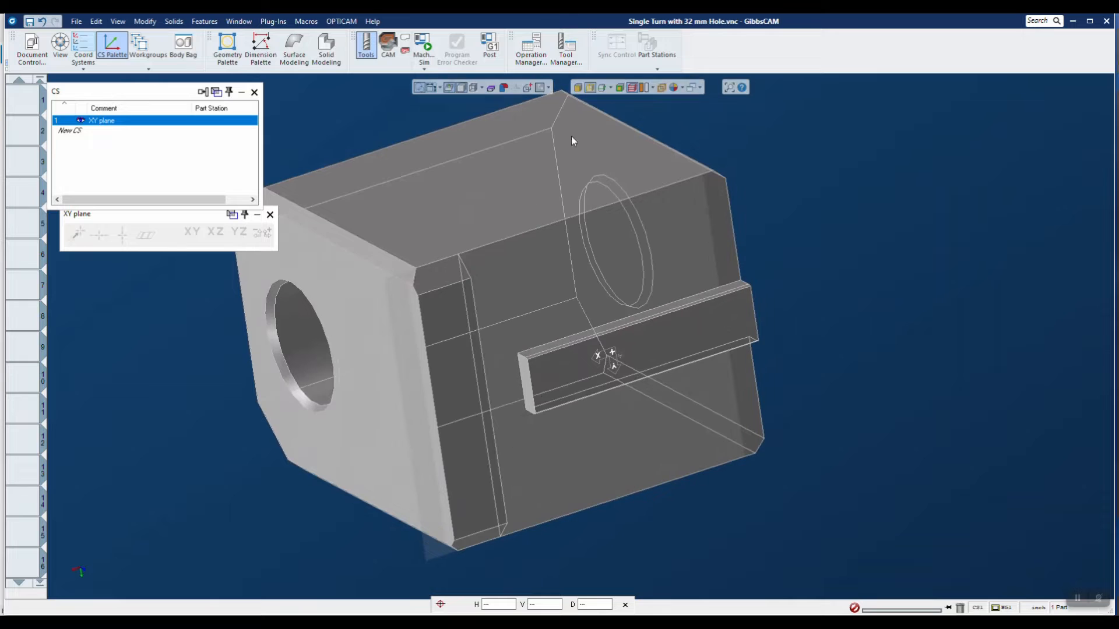
left_click(516, 380)
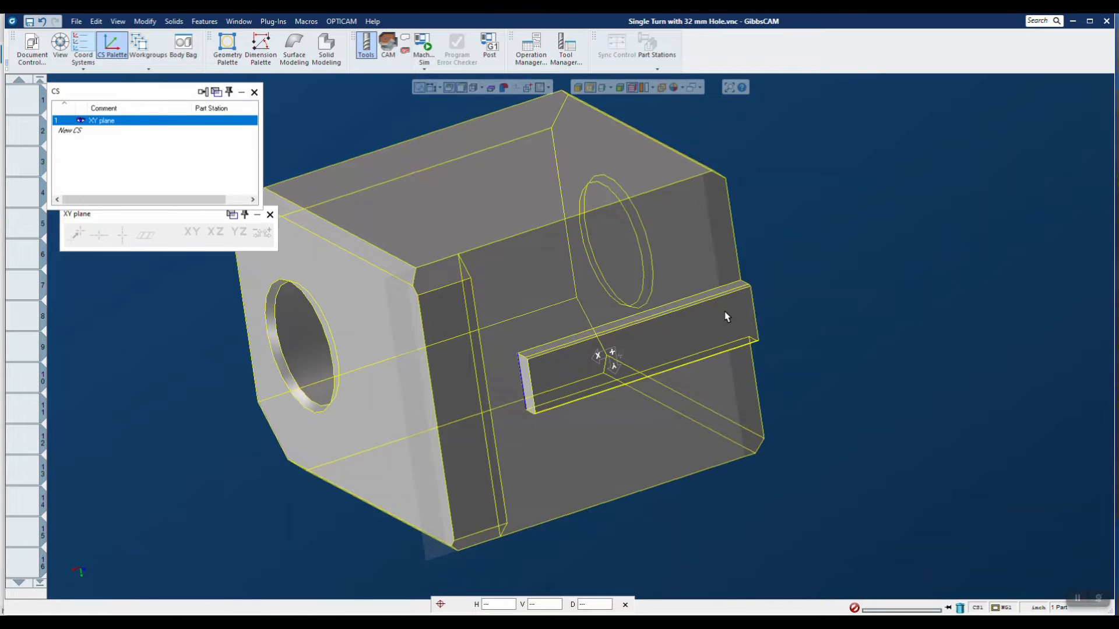
middle_click_drag(816, 320, 728, 307)
left_click(735, 285)
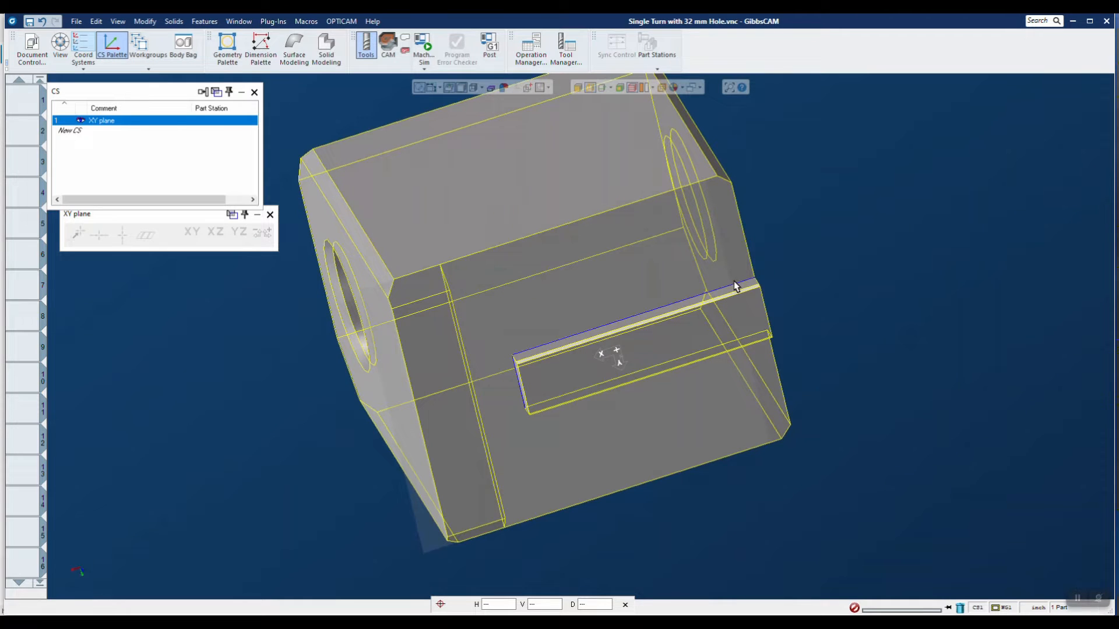
right_click(735, 284)
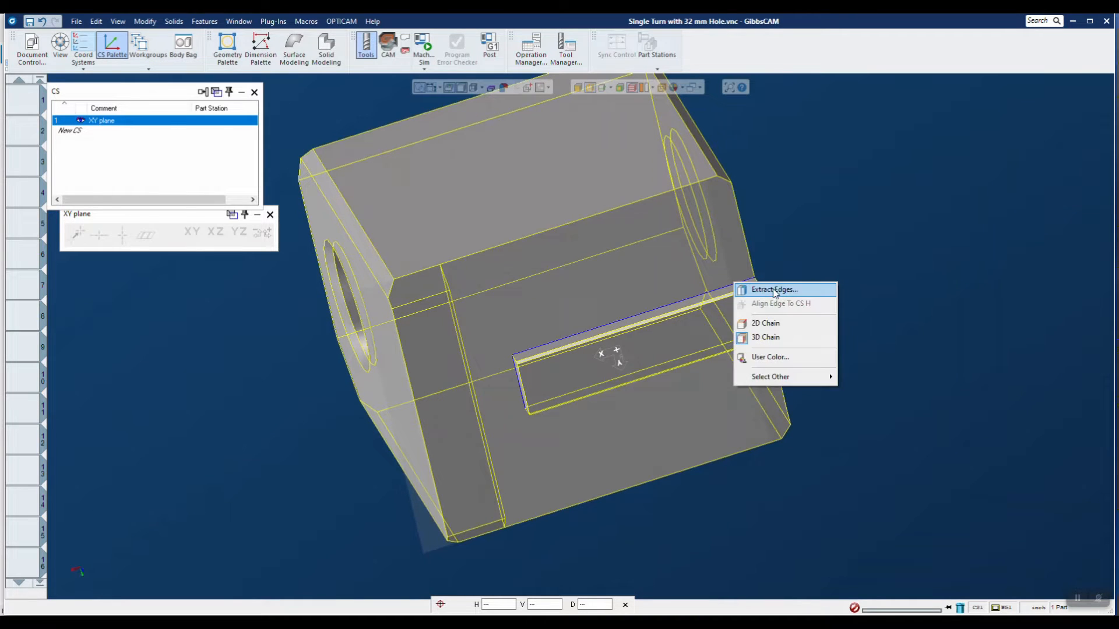
left_click(774, 291)
left_click(246, 226)
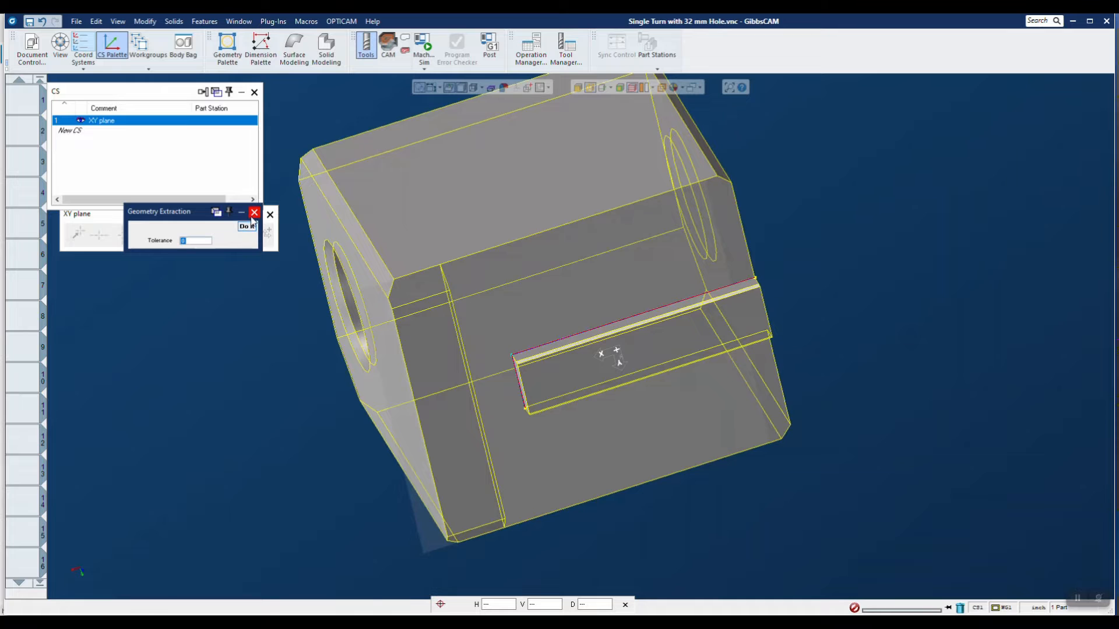
left_click(254, 212)
left_click(809, 215)
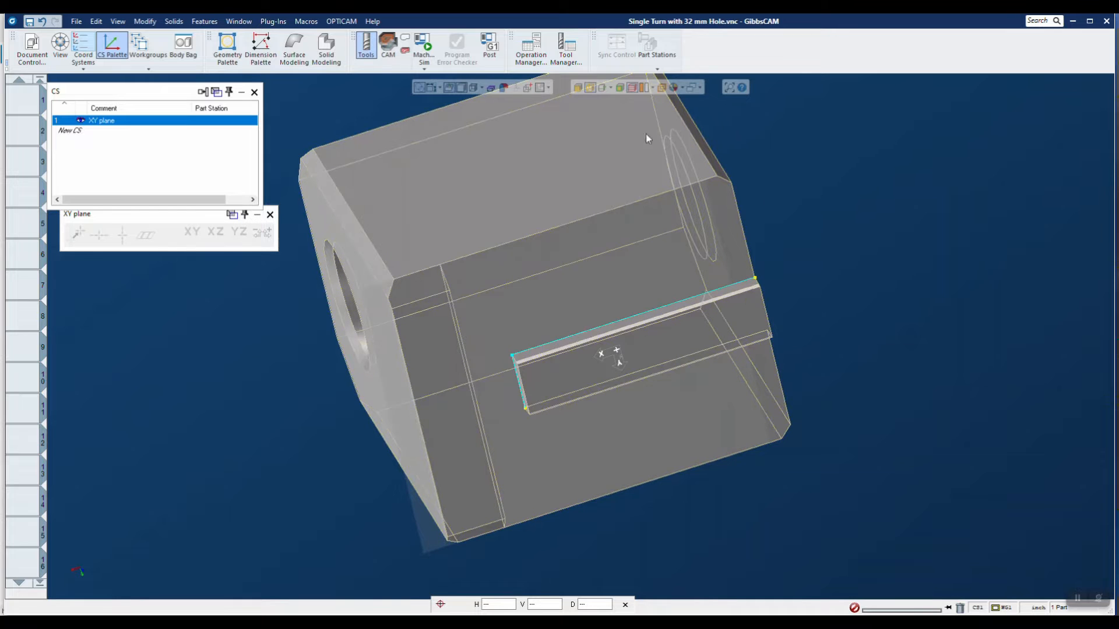
left_click(590, 87)
Delete the extracted lines and their shared corner point, and draw a diagonal line through the two remaining end points.
left_click(511, 355)
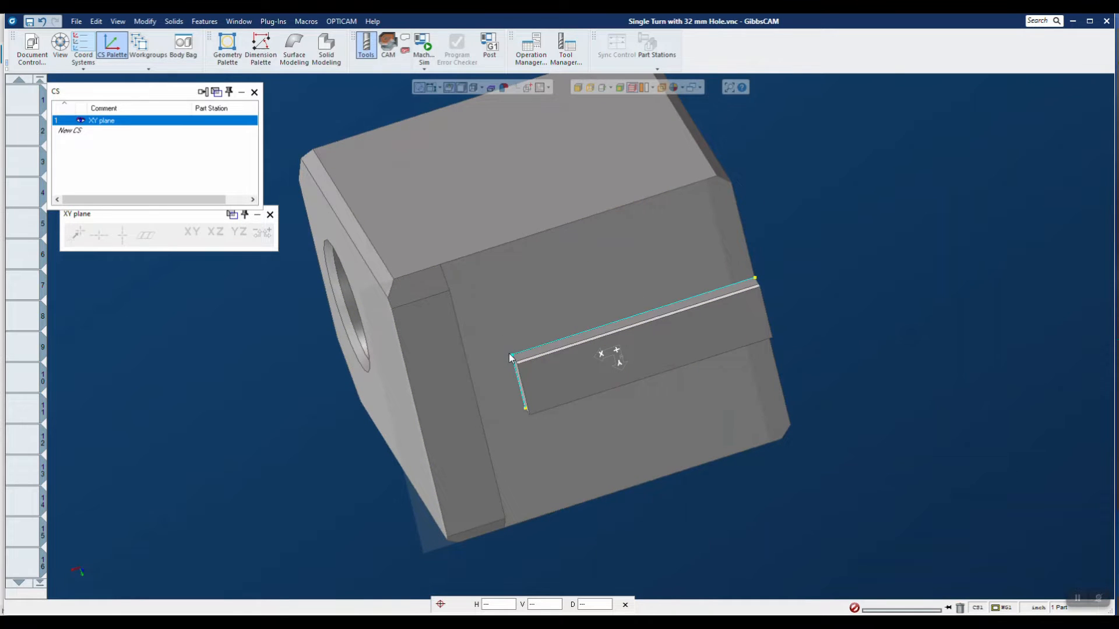
left_click(564, 339)
left_click(227, 46)
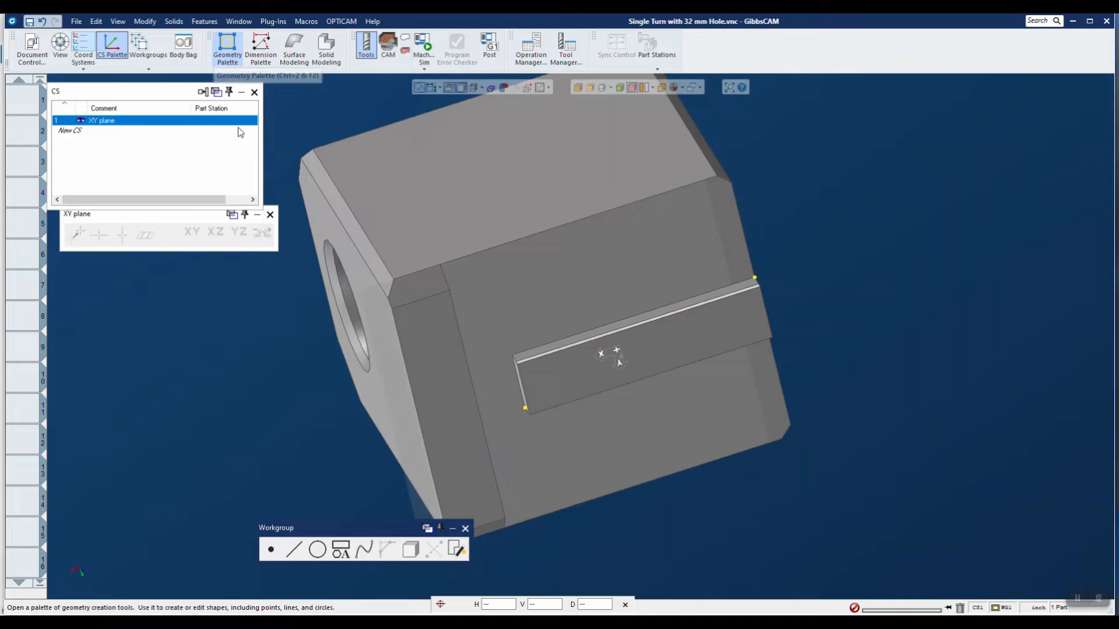
left_click(293, 550)
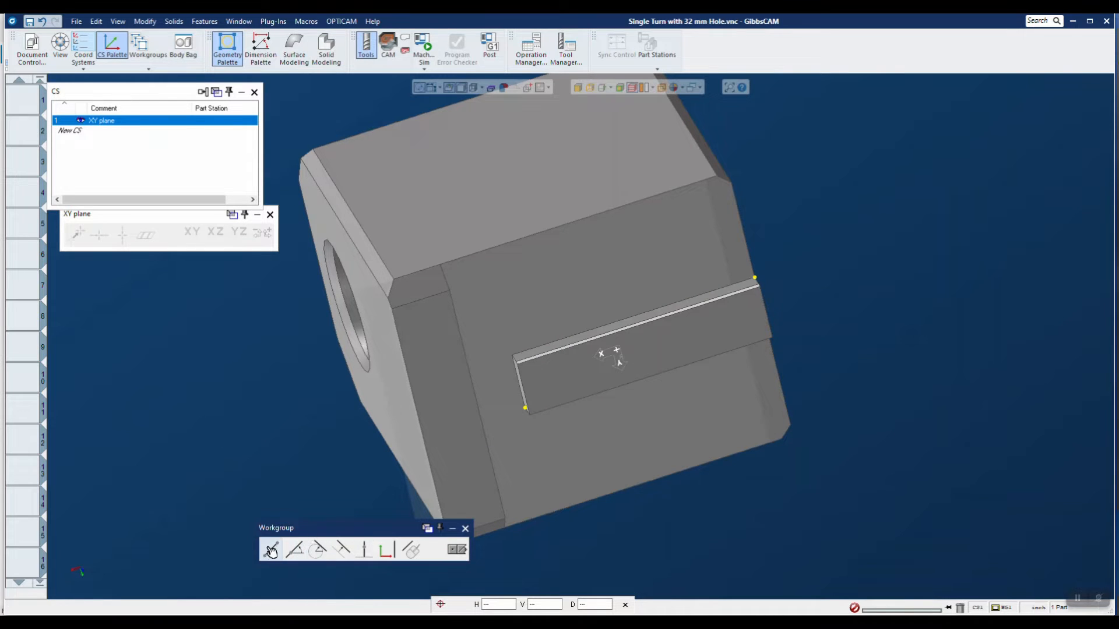
left_click(278, 549)
left_click(525, 407)
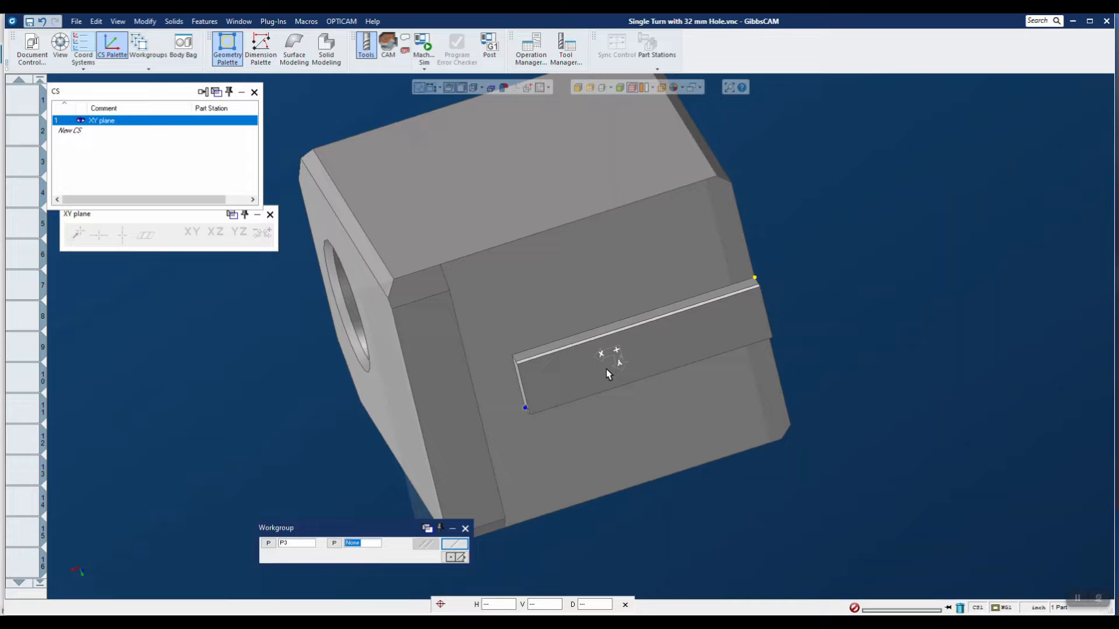
left_click(755, 278)
left_click(456, 557)
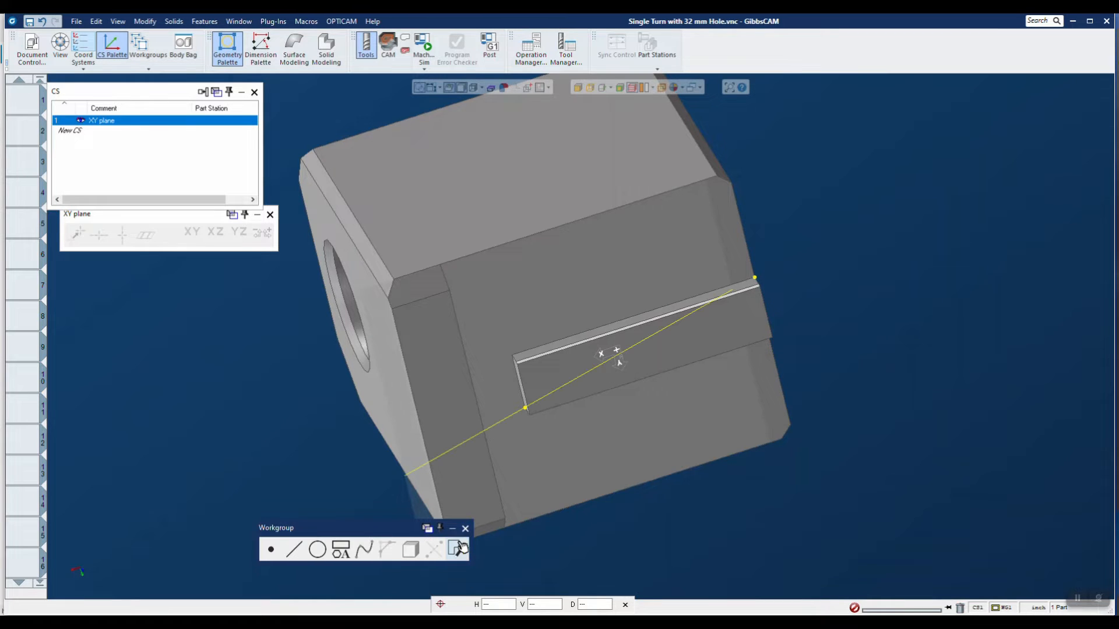
Trim the diagonal line to the key's two corner points with Connect / Disconnect.
left_click(539, 402)
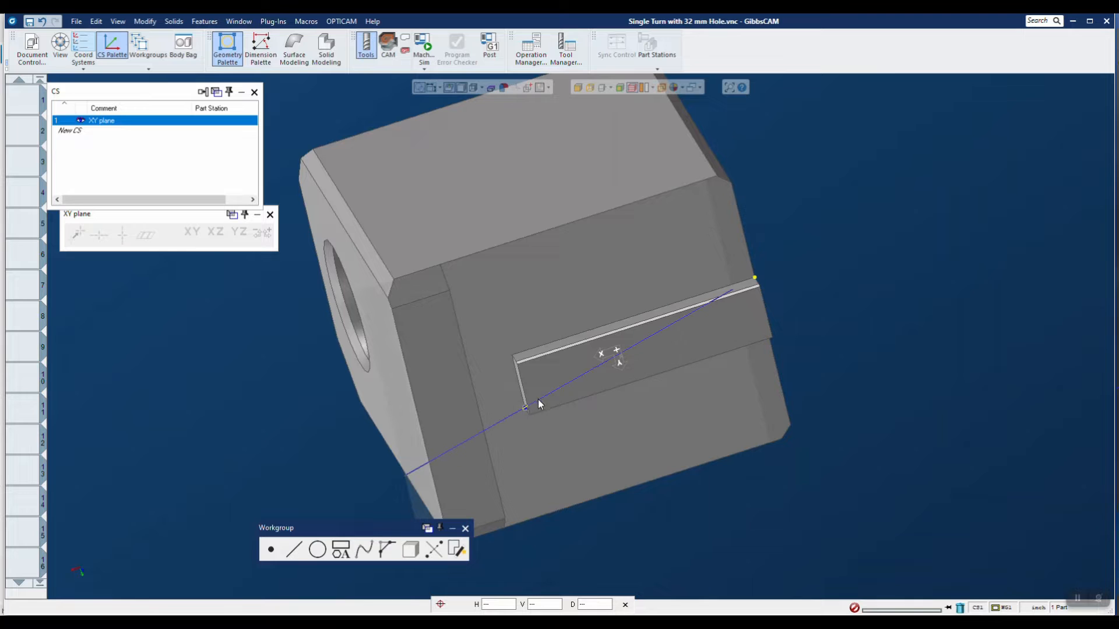
right_click(539, 402)
left_click(676, 325)
left_click(753, 278)
right_click(752, 277)
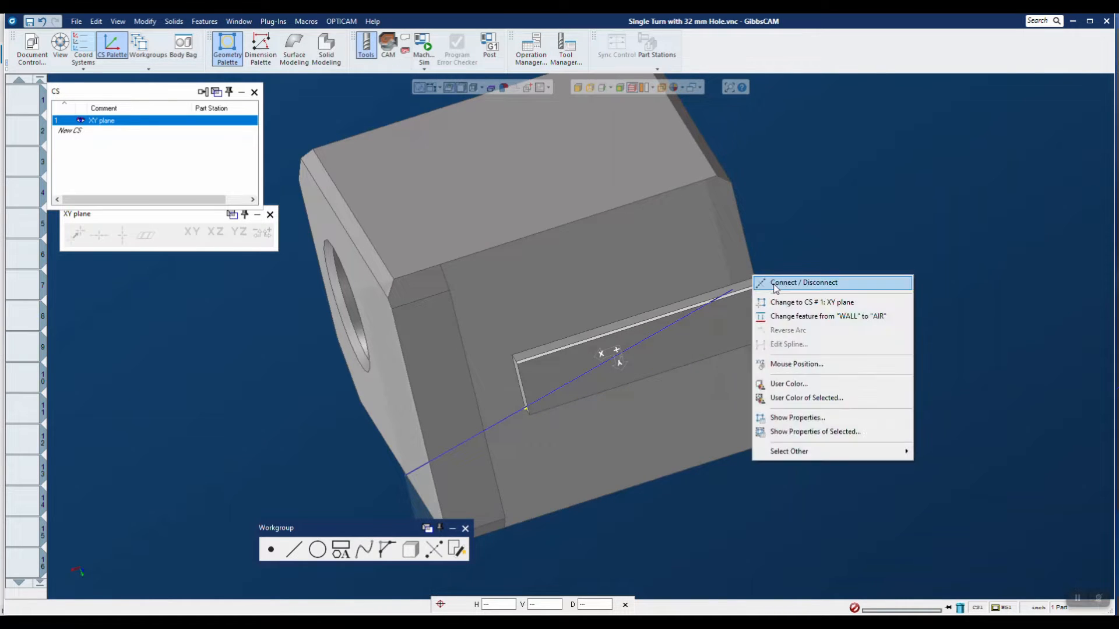
left_click(773, 285)
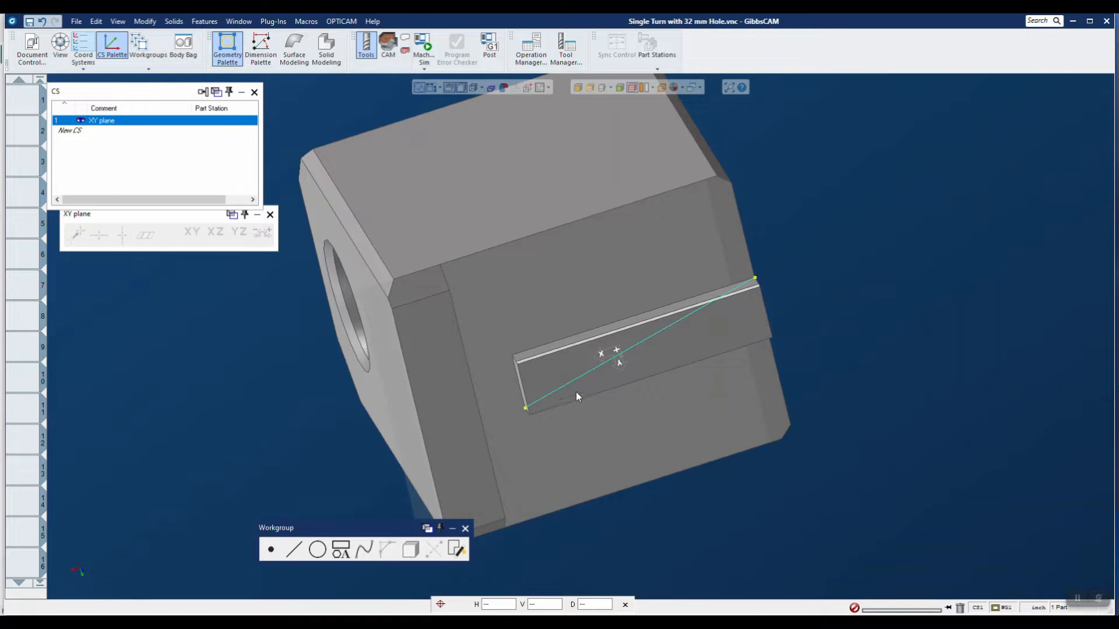
Split the diagonal line at parameter 0.5 with GeoEdit Split.
left_click(273, 22)
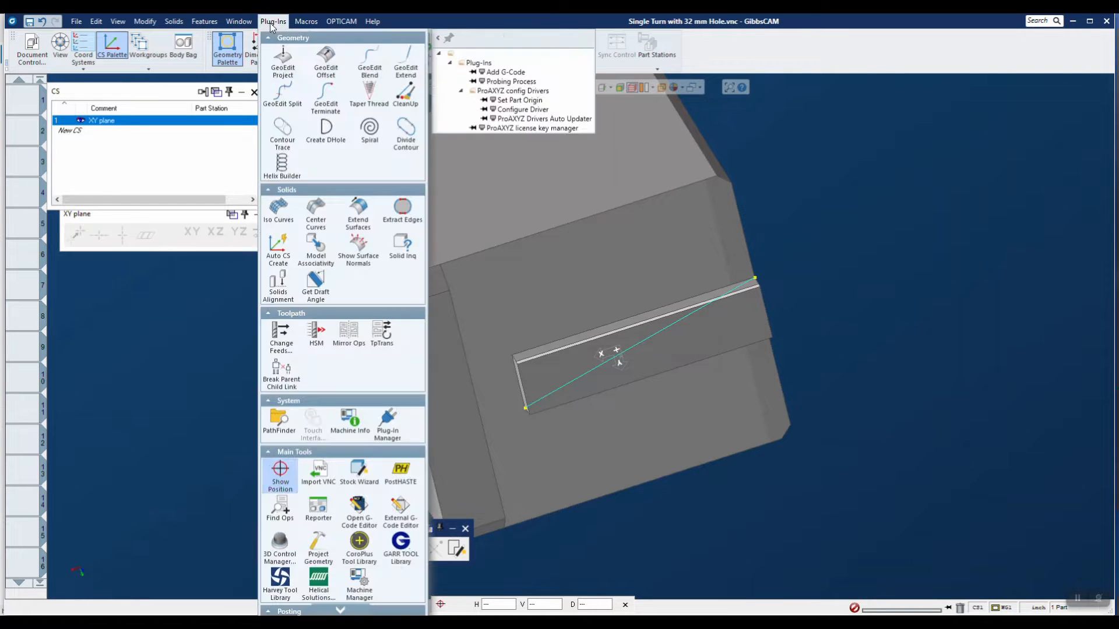
left_click(283, 94)
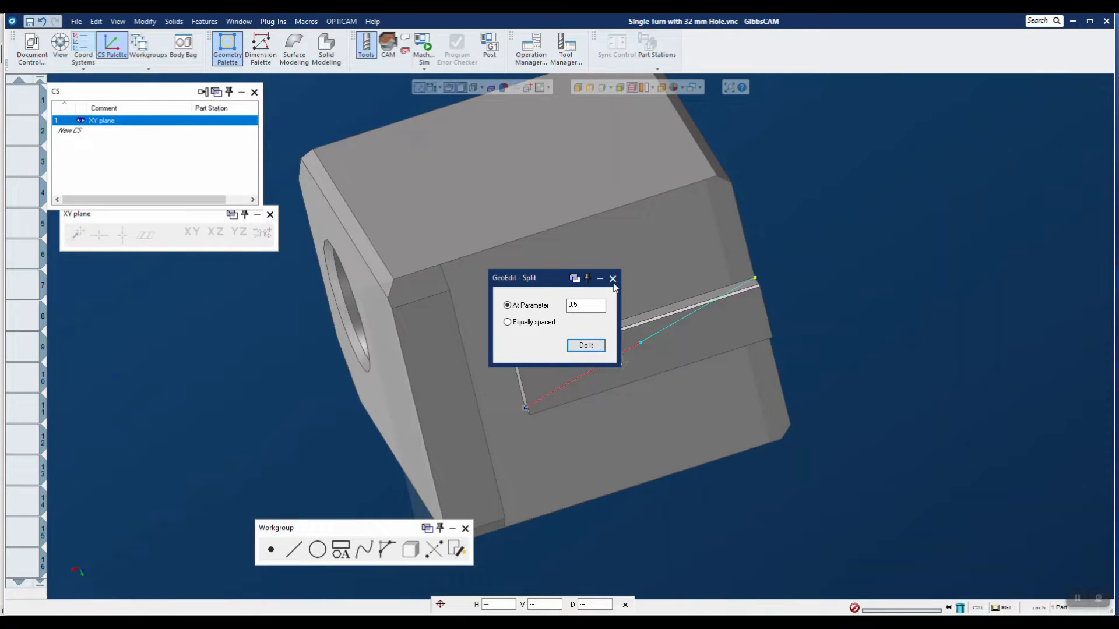
left_click(585, 347)
Delete both halves of the diagonal and their outer end points, keeping only the midpoint on the key.
middle_click_drag(637, 382, 560, 380)
left_click(525, 410)
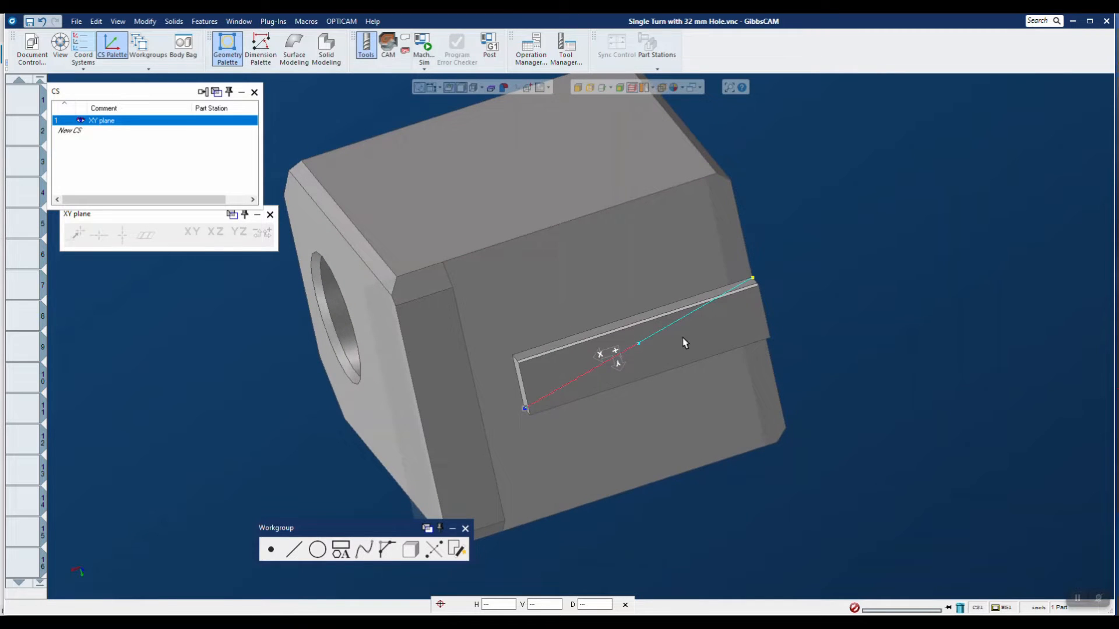
left_click(661, 335, "shift")
key("Delete")
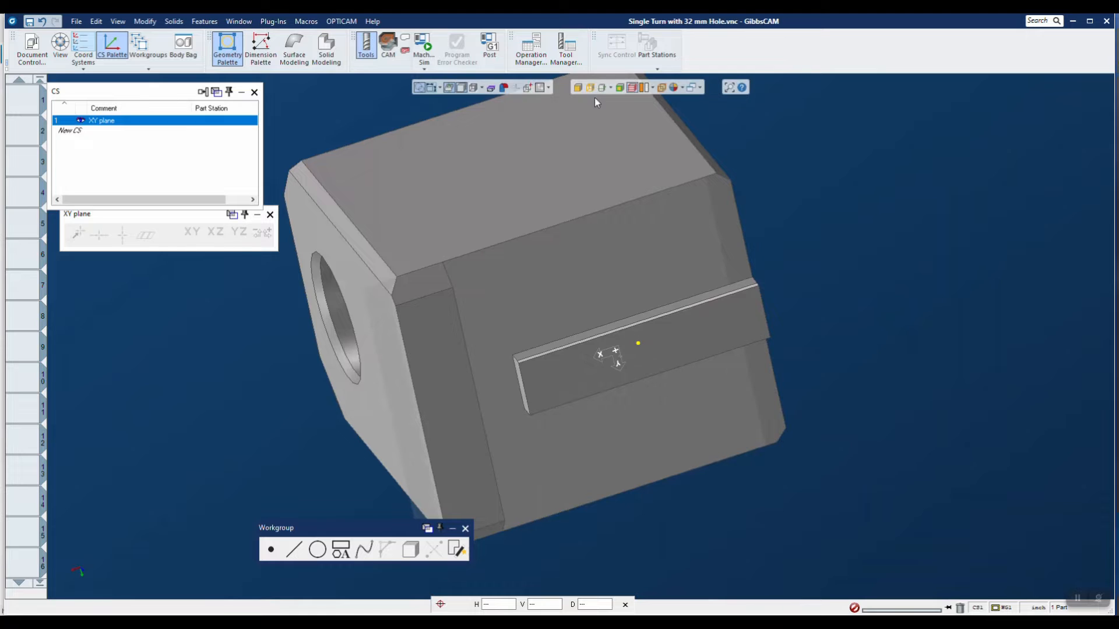
Move the holder from X -0.23622, Y 0, Z 0 at the key's midpoint to X 0, Y 0, Z 0 with Absolute Translate.
left_click(544, 210)
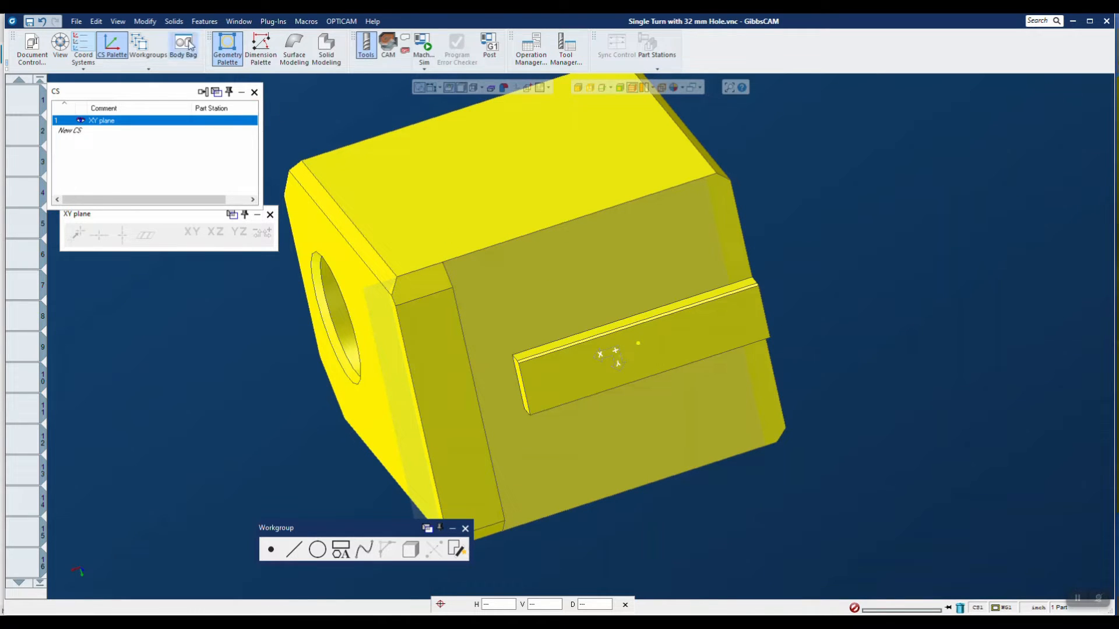
left_click(145, 22)
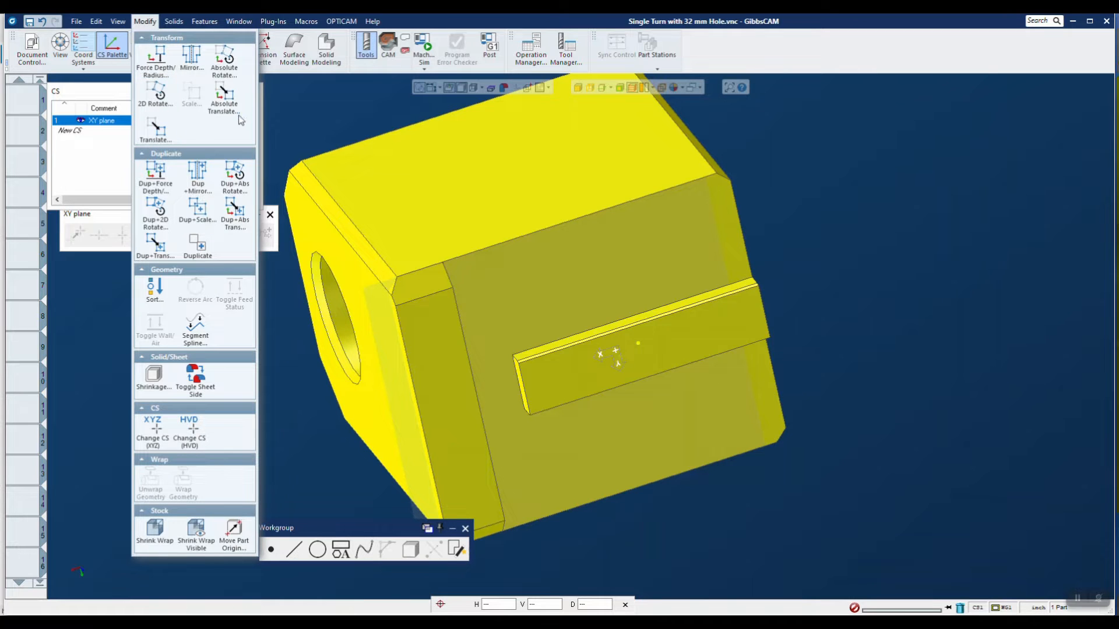
left_click(222, 102)
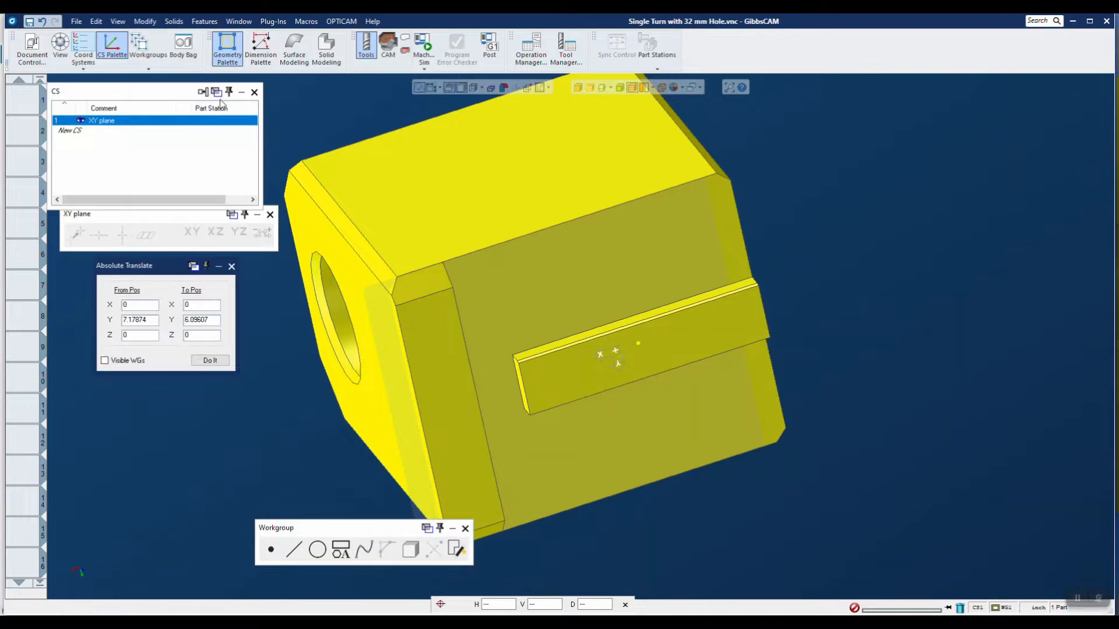
double_click(152, 305)
left_click(638, 342)
double_click(209, 324)
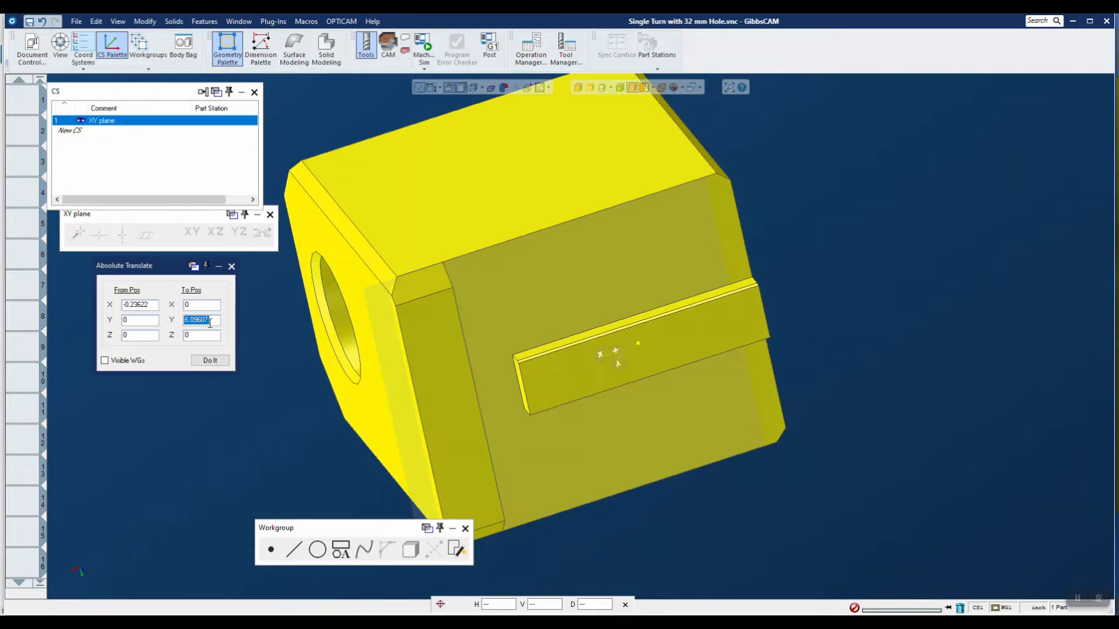
type("0")
left_click(211, 361)
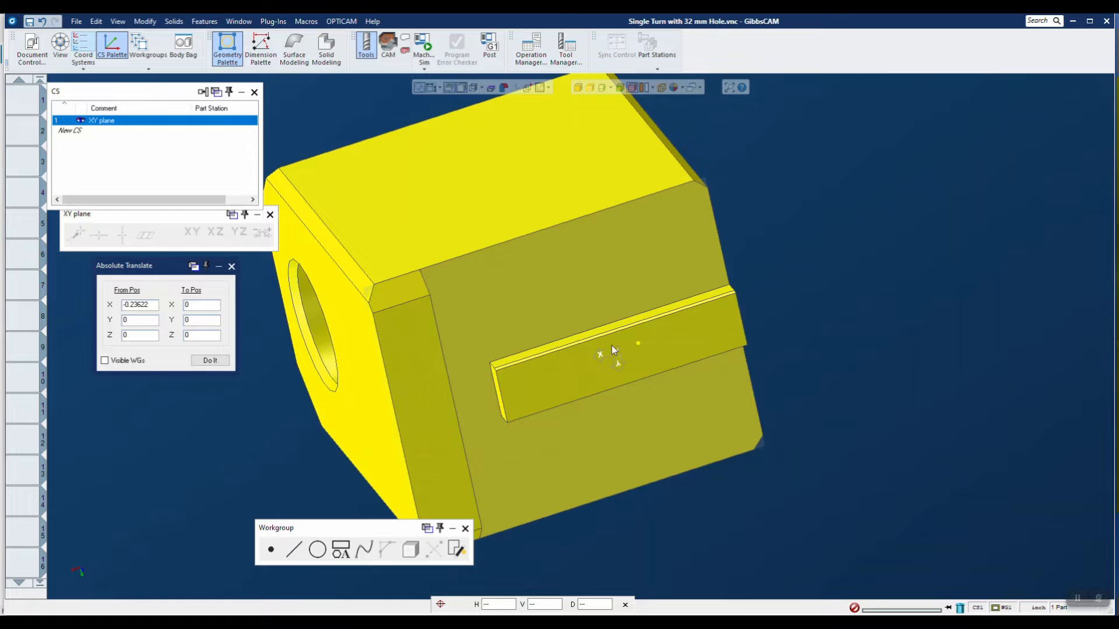
Delete the leftover midpoint on the key and close the geometry, Absolute Translate and coordinate system palettes.
left_click(856, 219)
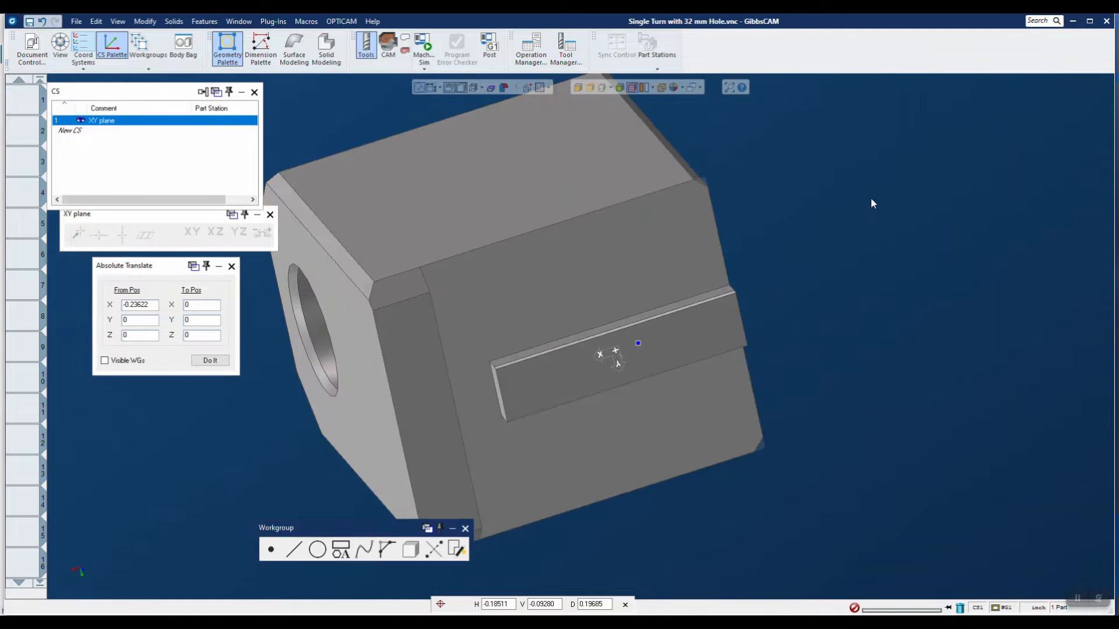
key("Delete")
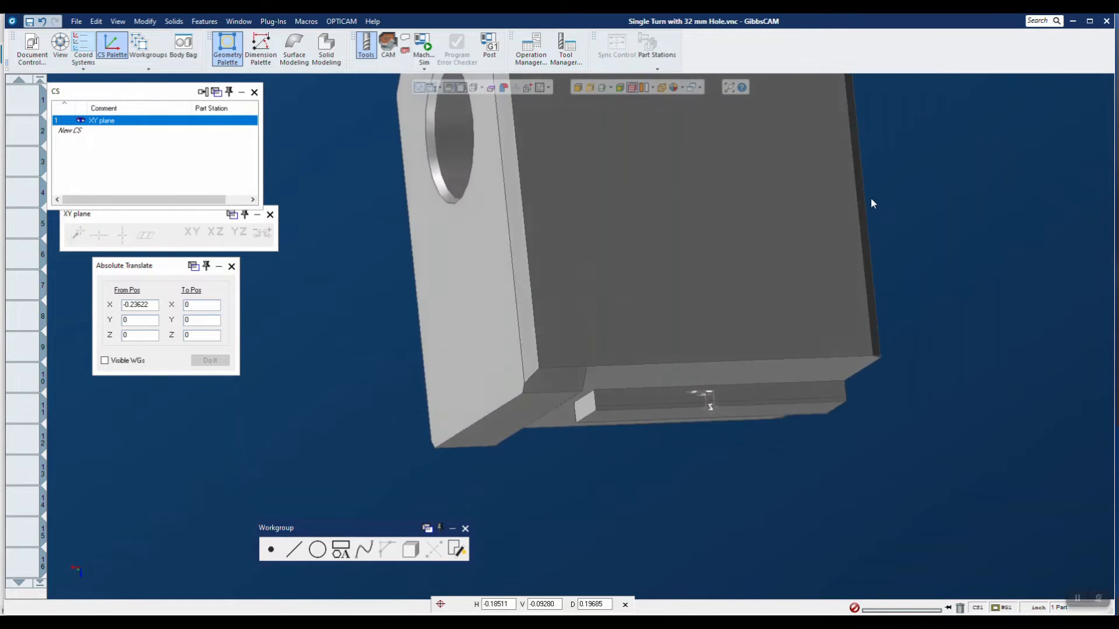
middle_click_drag(871, 199, 488, 518)
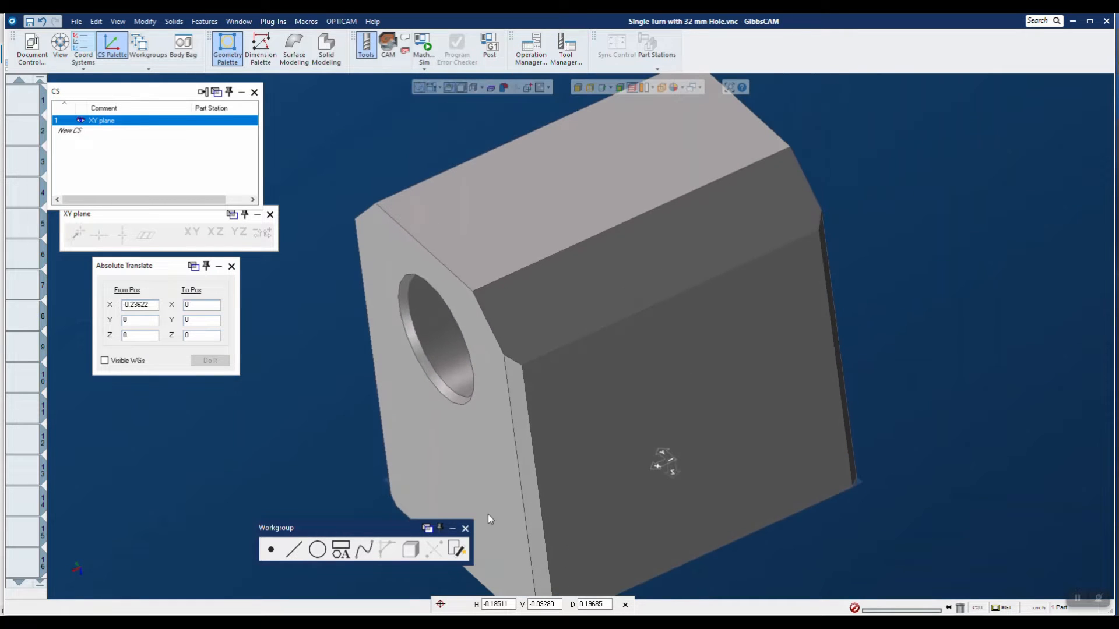
left_click(465, 528)
middle_click_drag(477, 464, 665, 413)
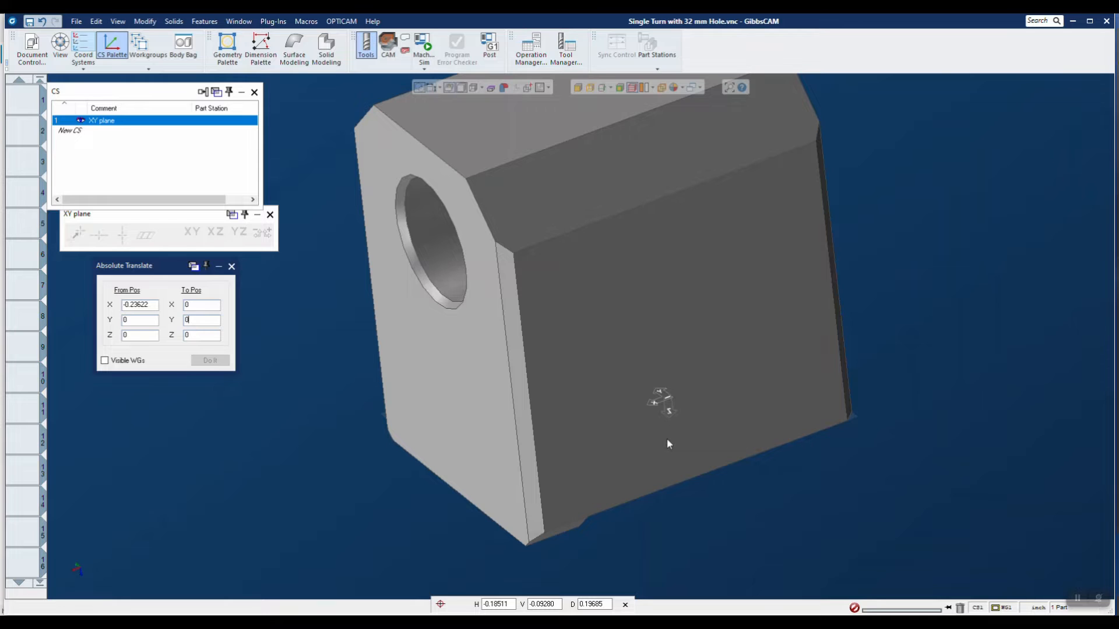
left_click(232, 266)
left_click(270, 215)
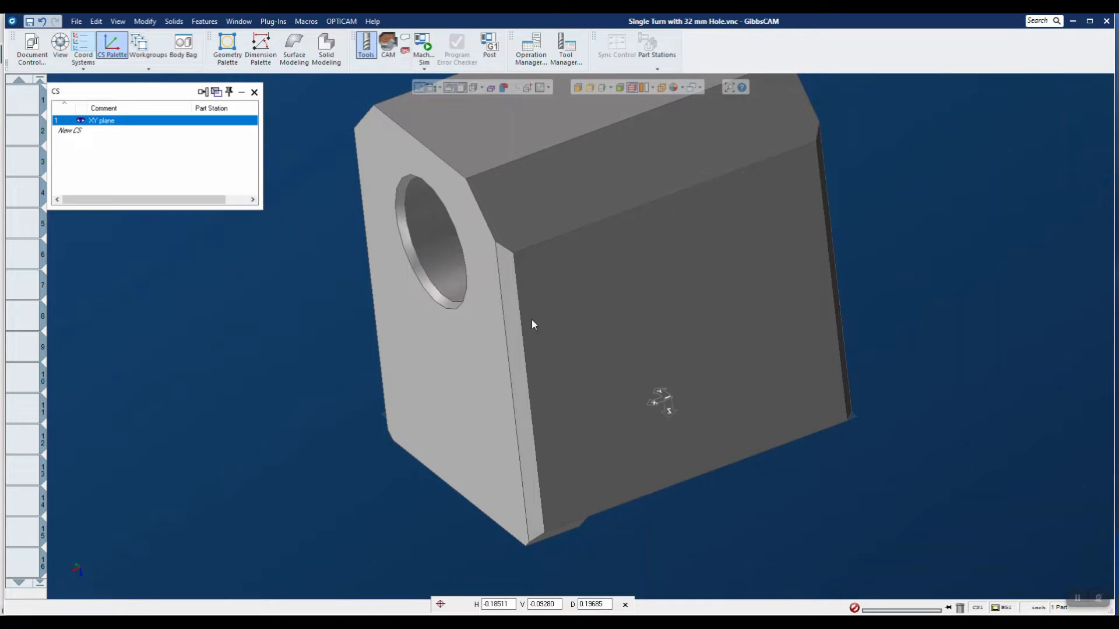
Create a new coordinate system and name it Tool Position Front.
middle_click_drag(614, 386, 597, 345)
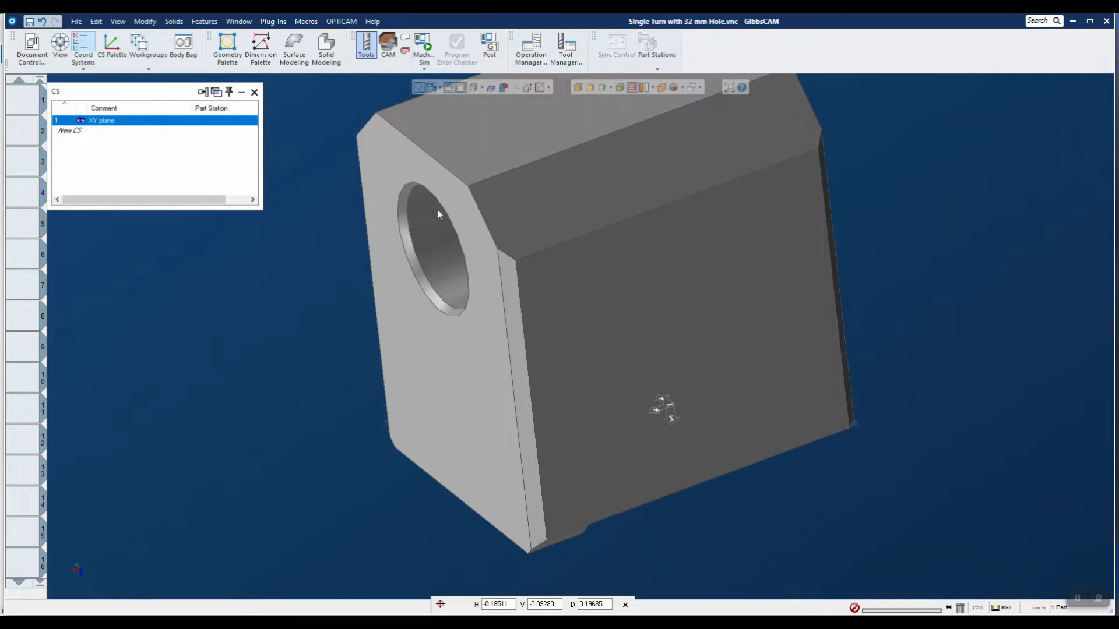
middle_click_drag(443, 227, 442, 252)
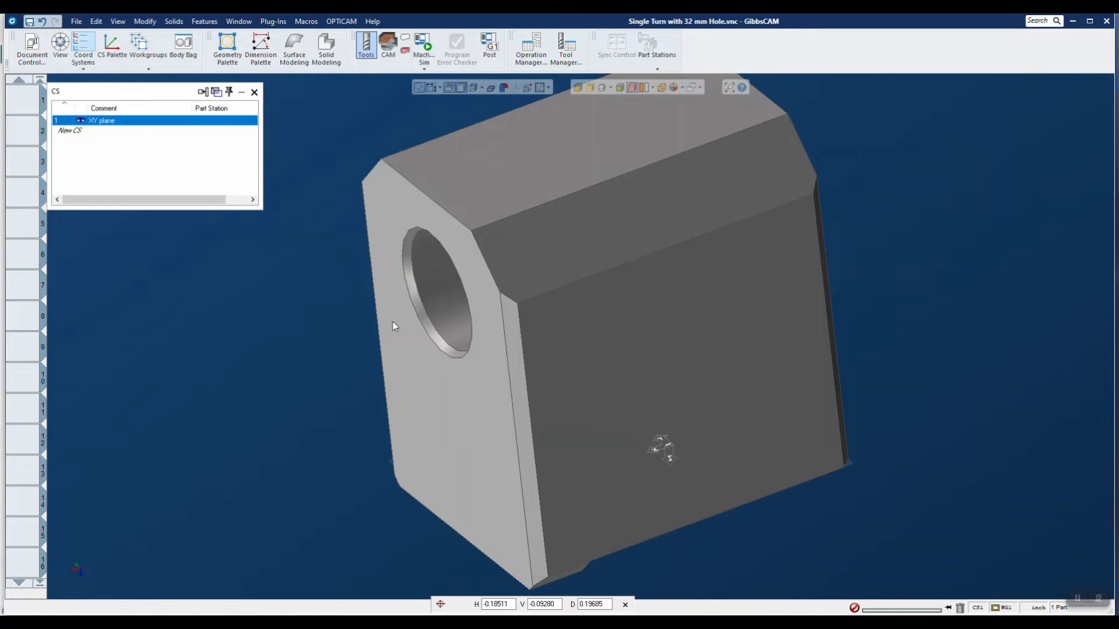
middle_click_drag(617, 252, 691, 197)
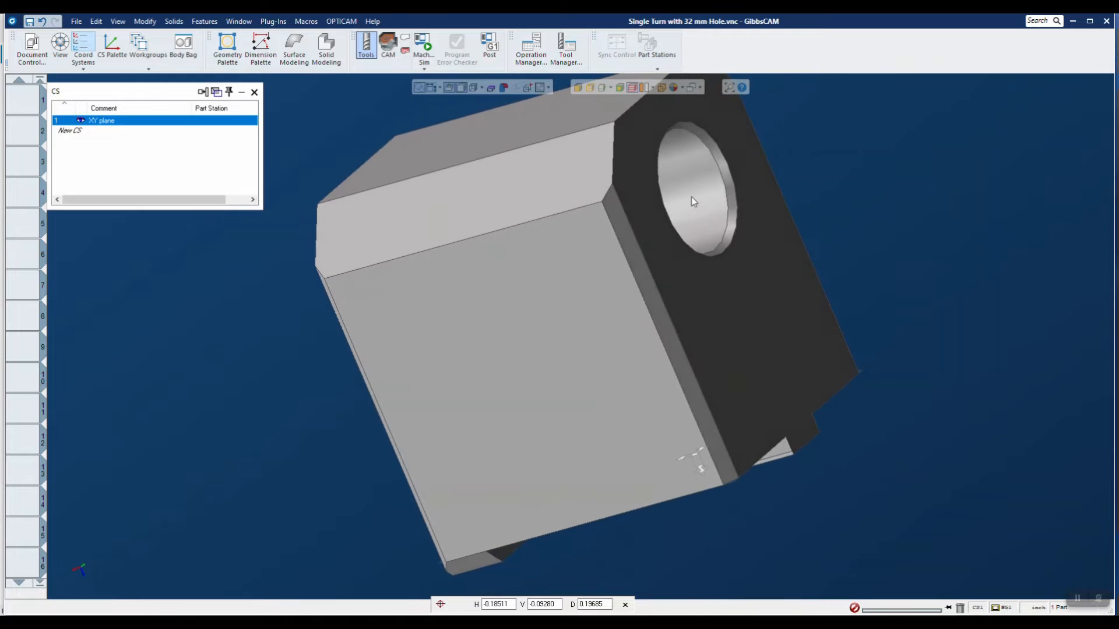
middle_click_drag(817, 177, 147, 174)
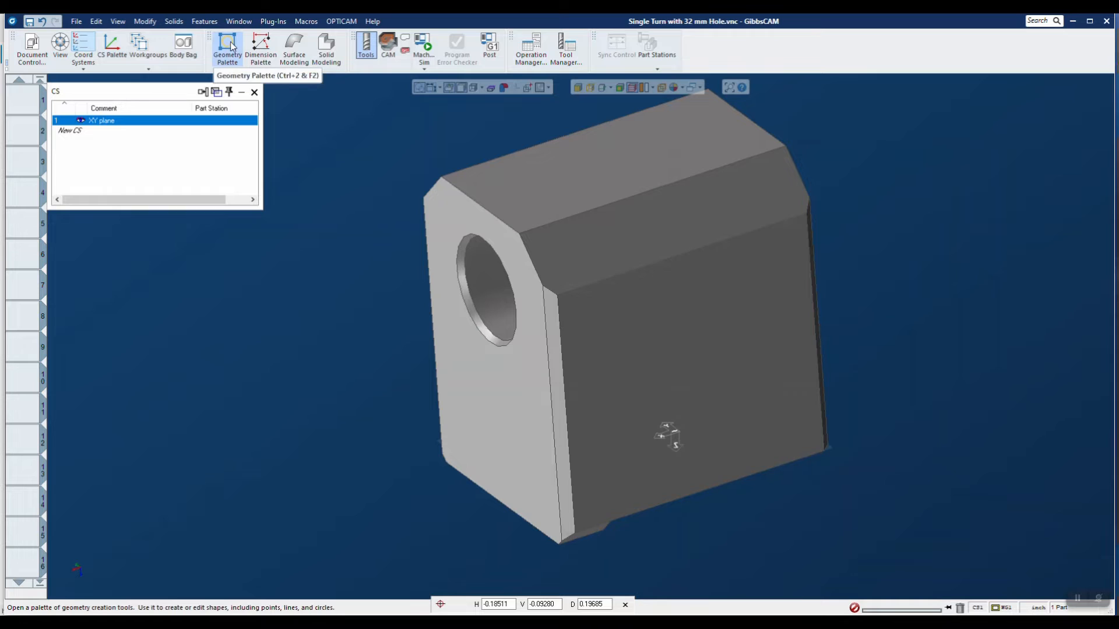
left_click(111, 46)
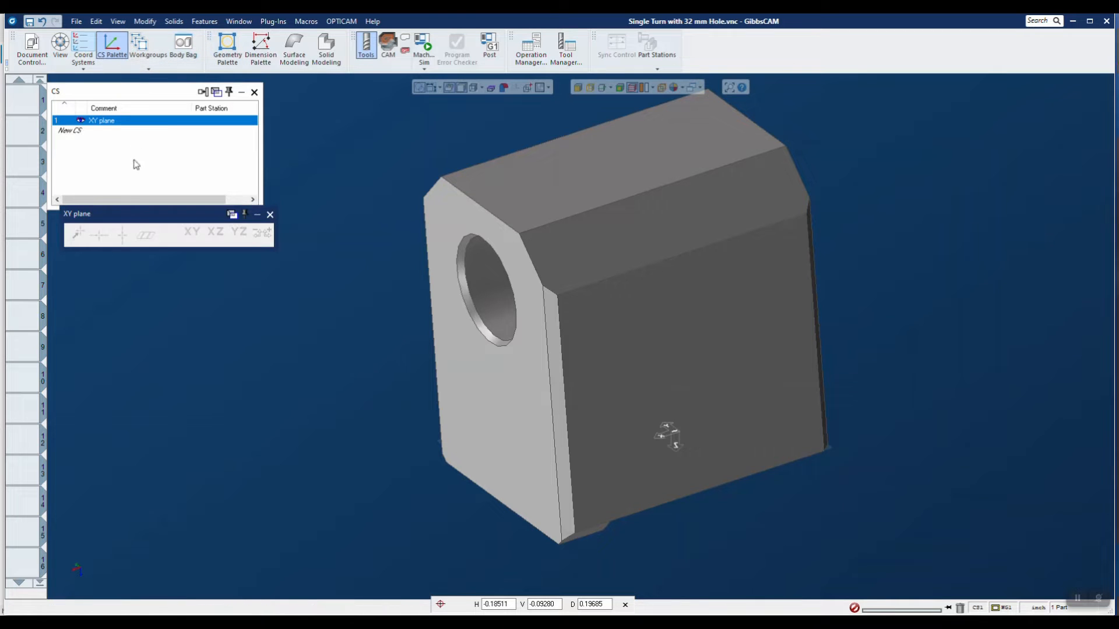
left_click(81, 134)
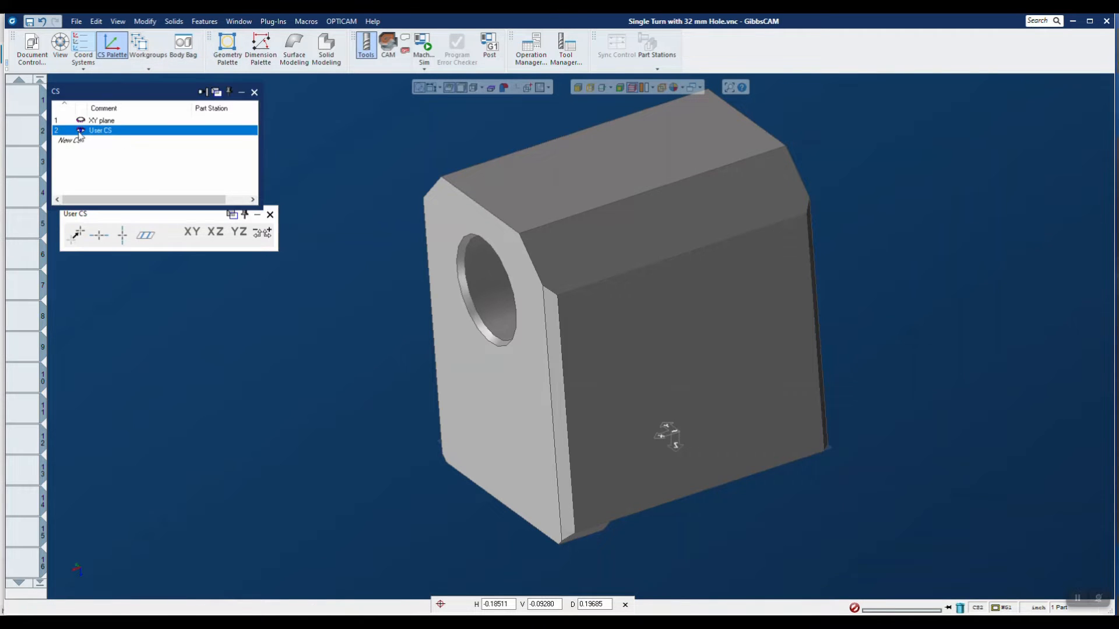
left_click(107, 131)
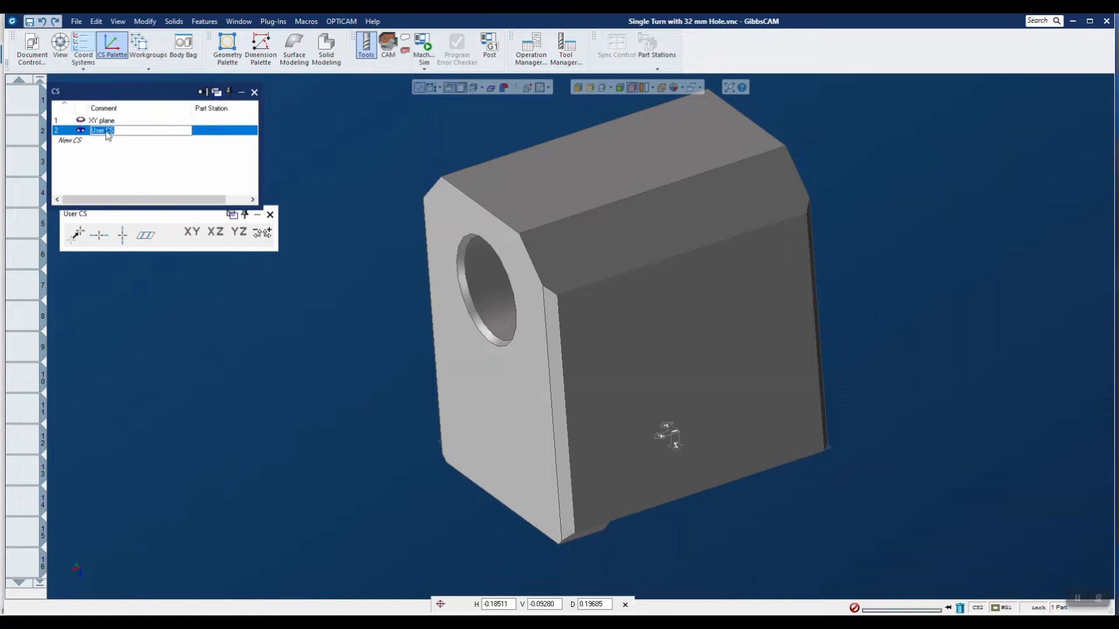
type("Tool Position Fi")
key("Return")
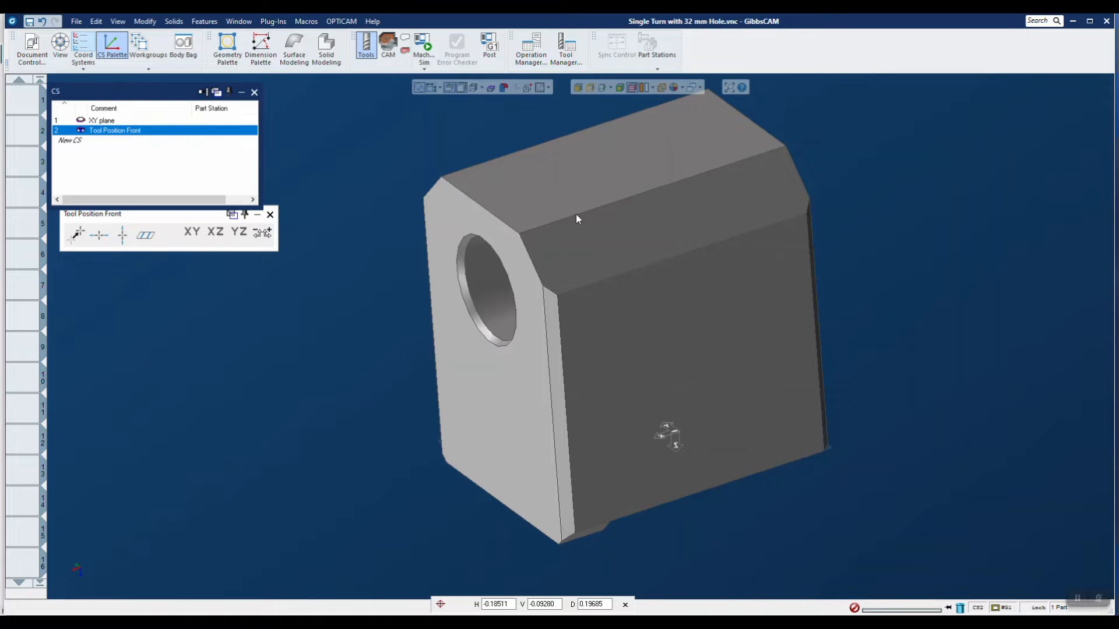
Extract the outer circular edge of the hole on the holder's front face with Geometry Extraction, using edge selection only for this extraction.
left_click(591, 88)
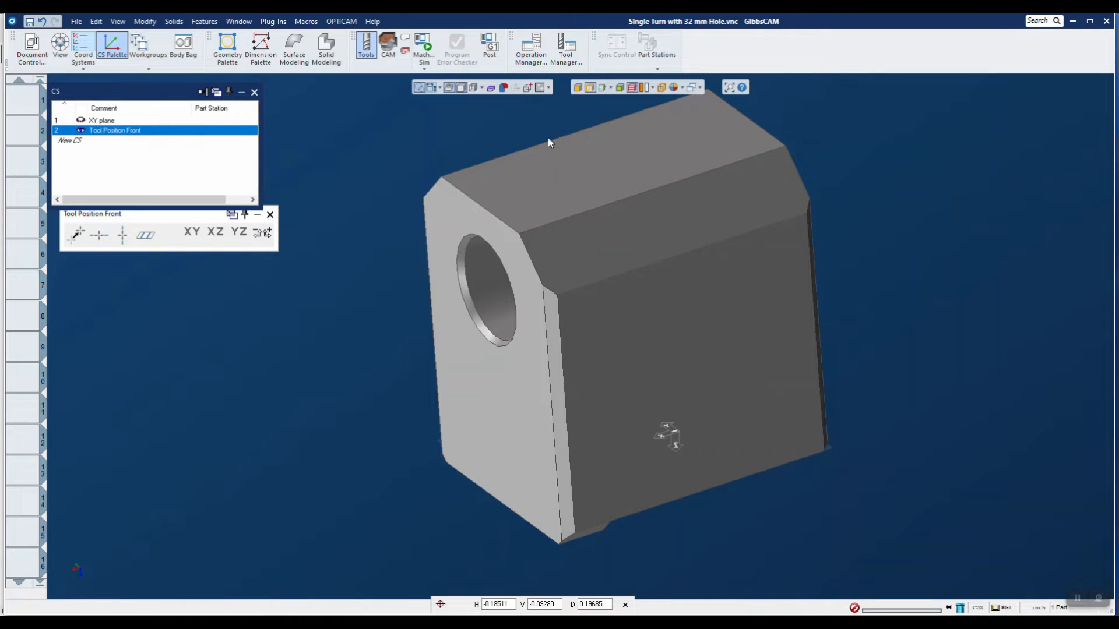
right_click(466, 239)
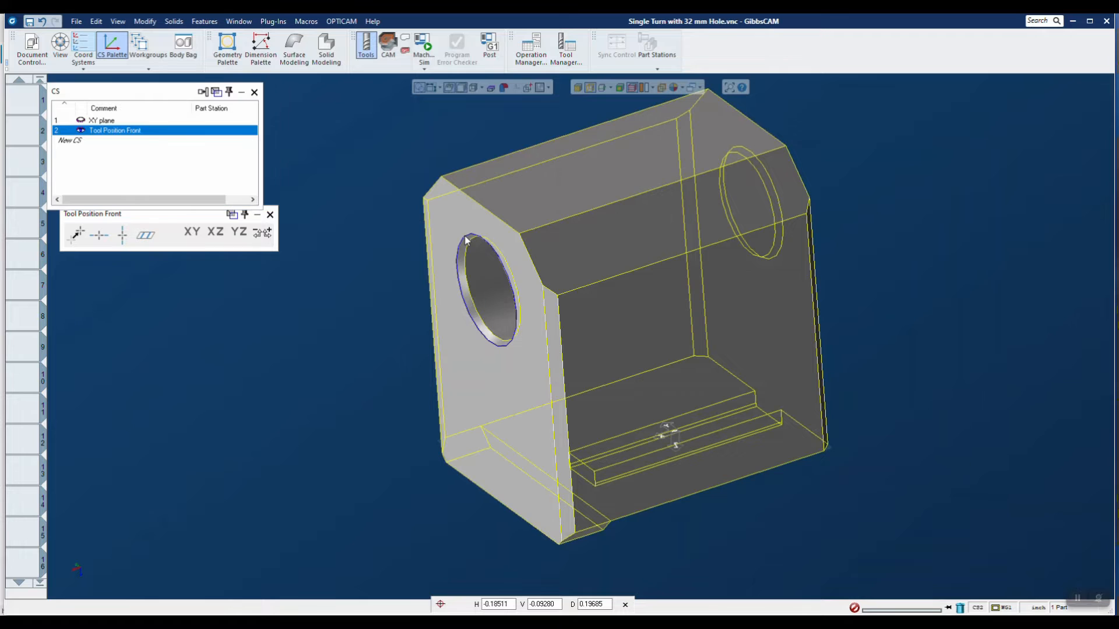
left_click(483, 243)
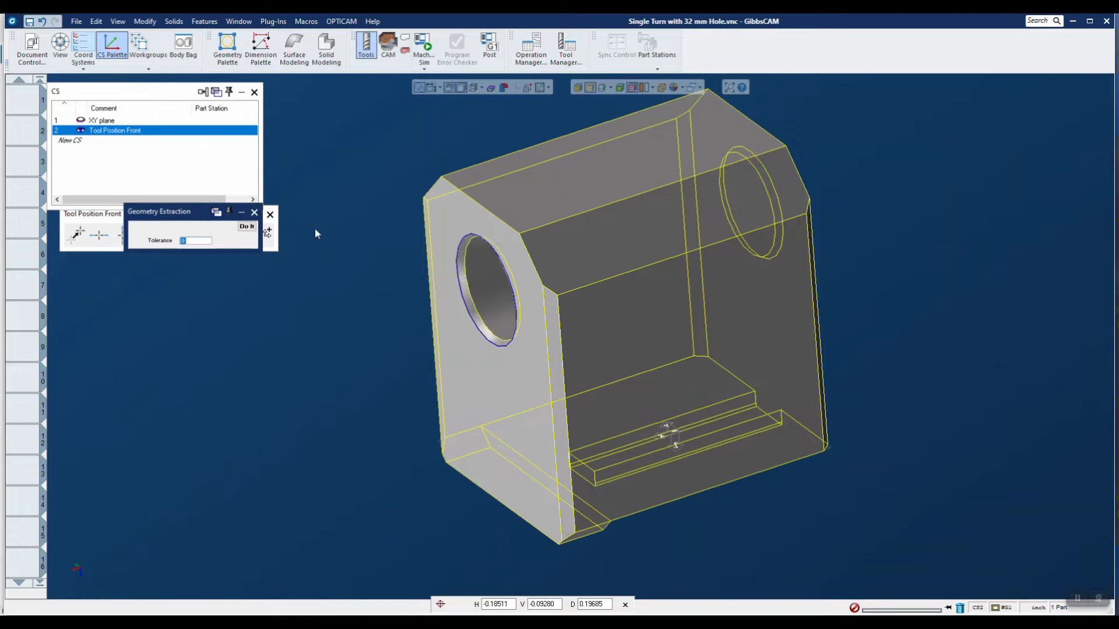
left_click(262, 222)
left_click(361, 224)
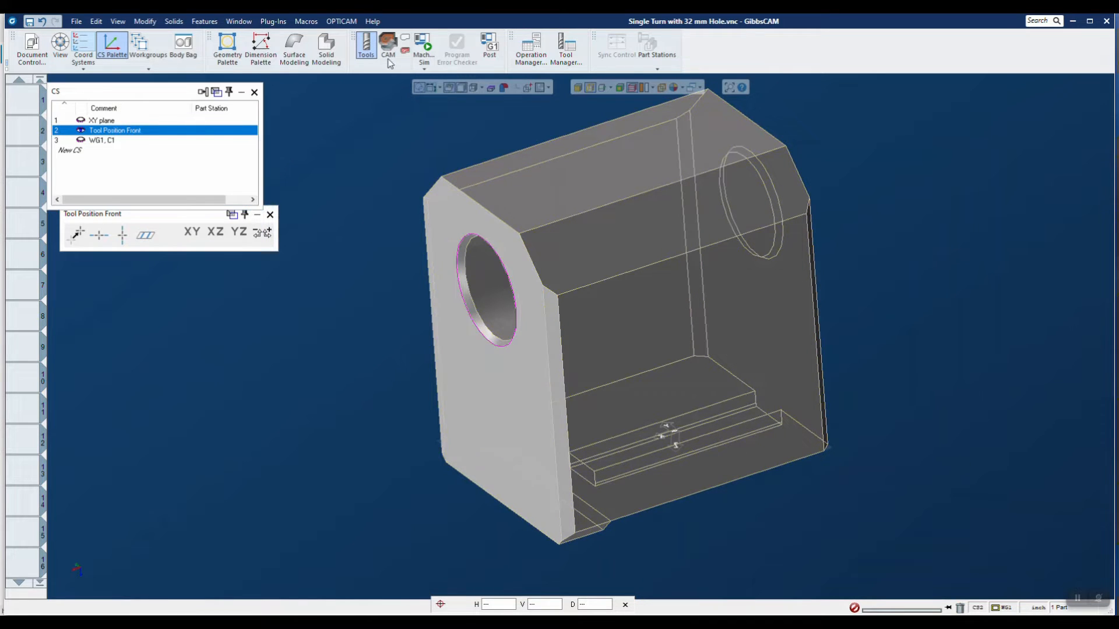
left_click(589, 88)
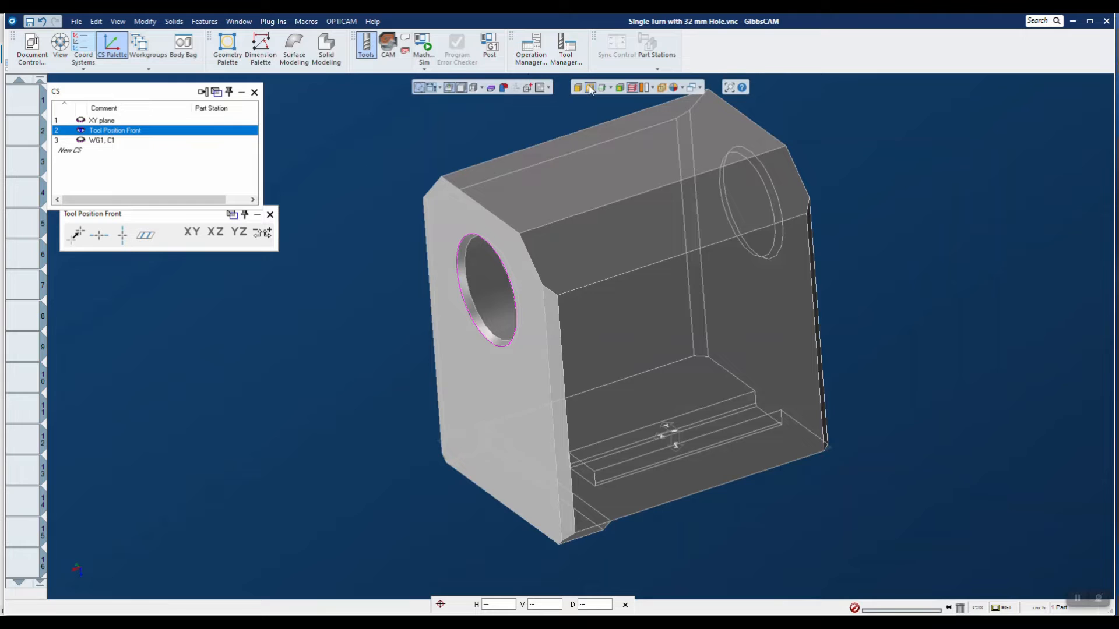
Create a point at the centre of the extracted hole circle and delete the circle.
left_click(225, 52)
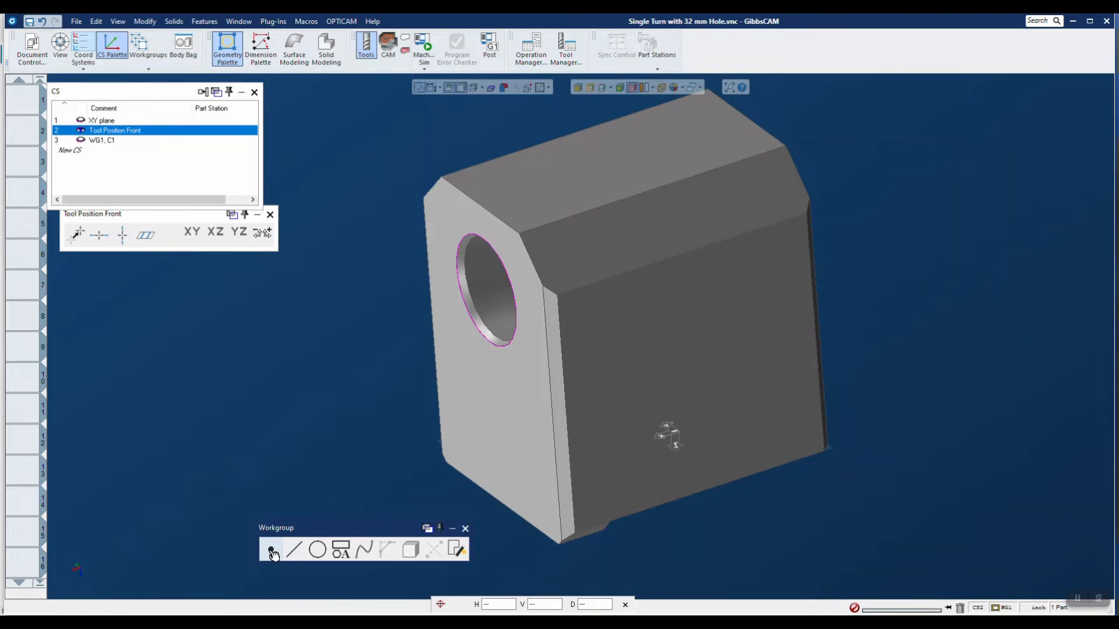
left_click(362, 550)
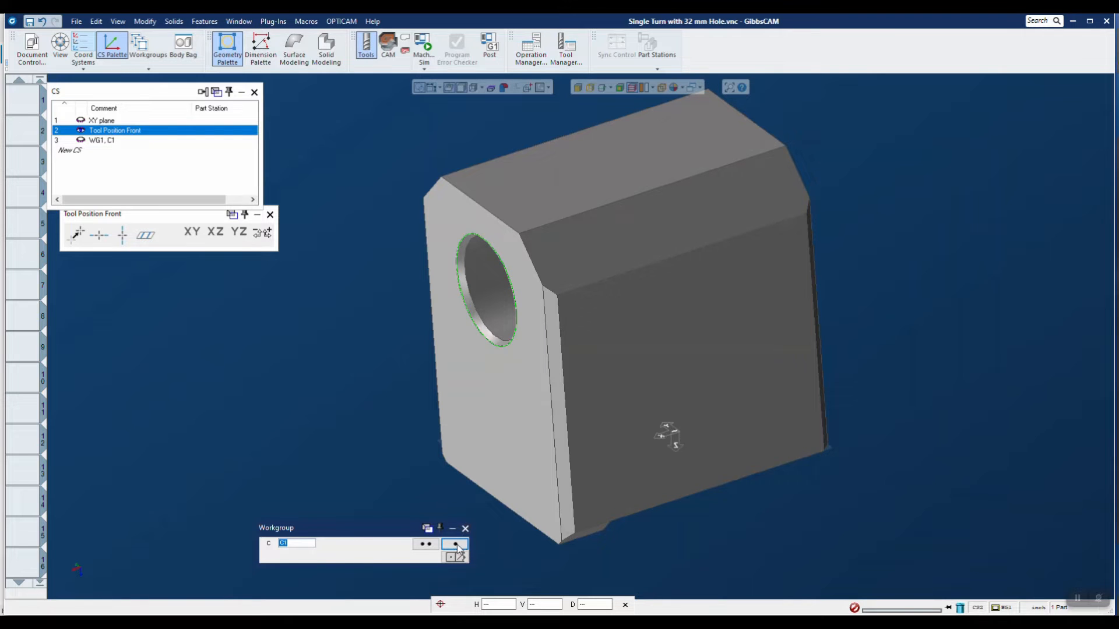
left_click(488, 242)
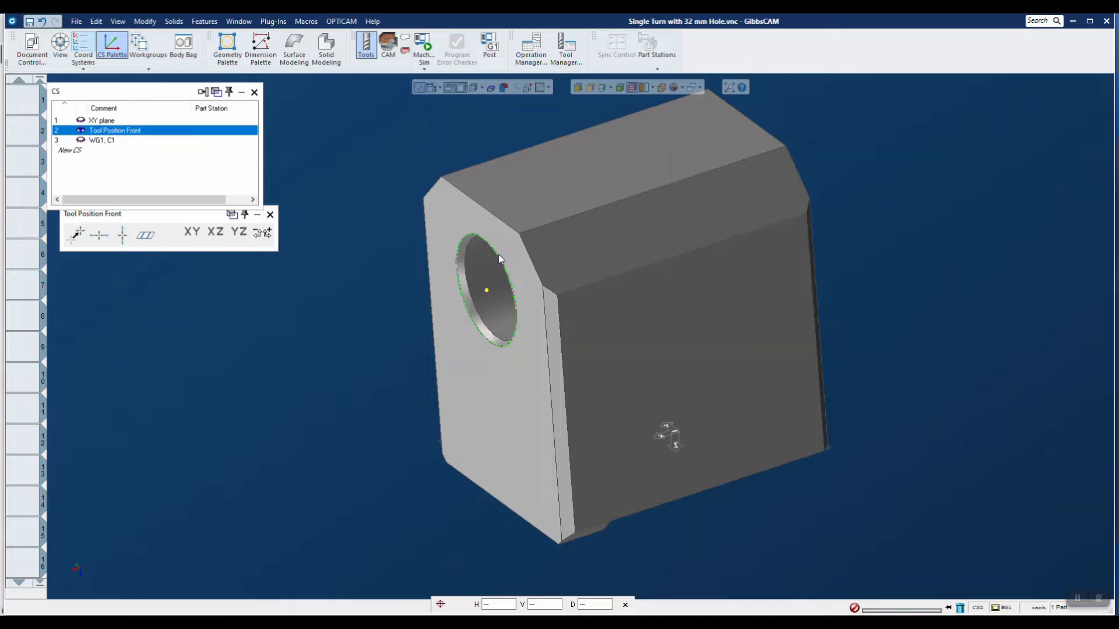
key("XF86Calculator")
left_click(1023, 167)
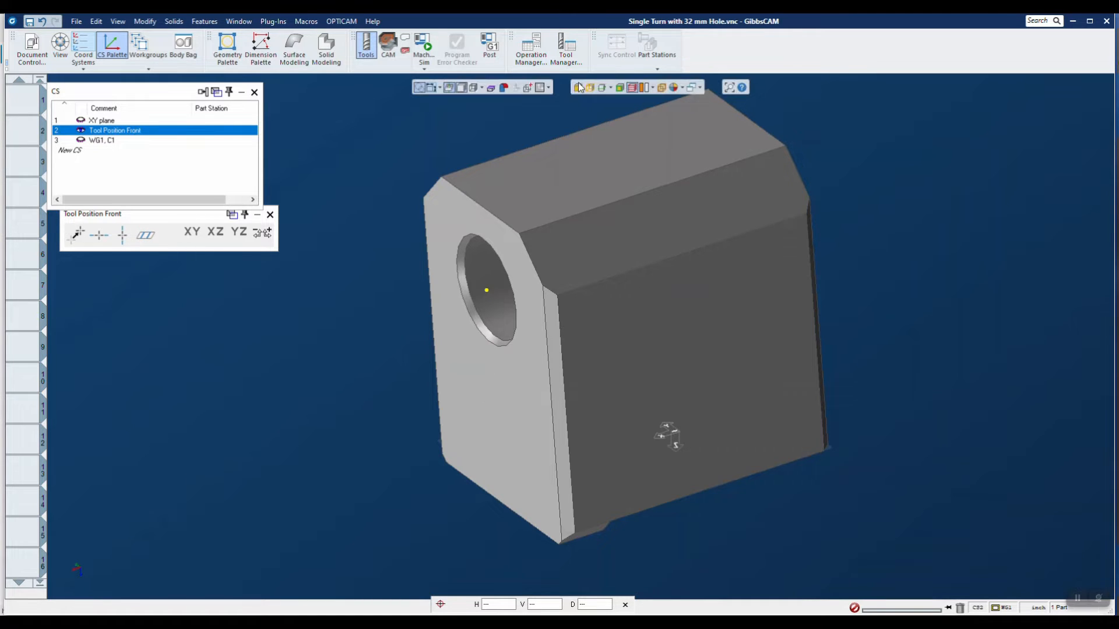
Try to align the Tool Position Front coordinate system to the holder's front face with Align Plane Through & Move.
left_click(465, 376)
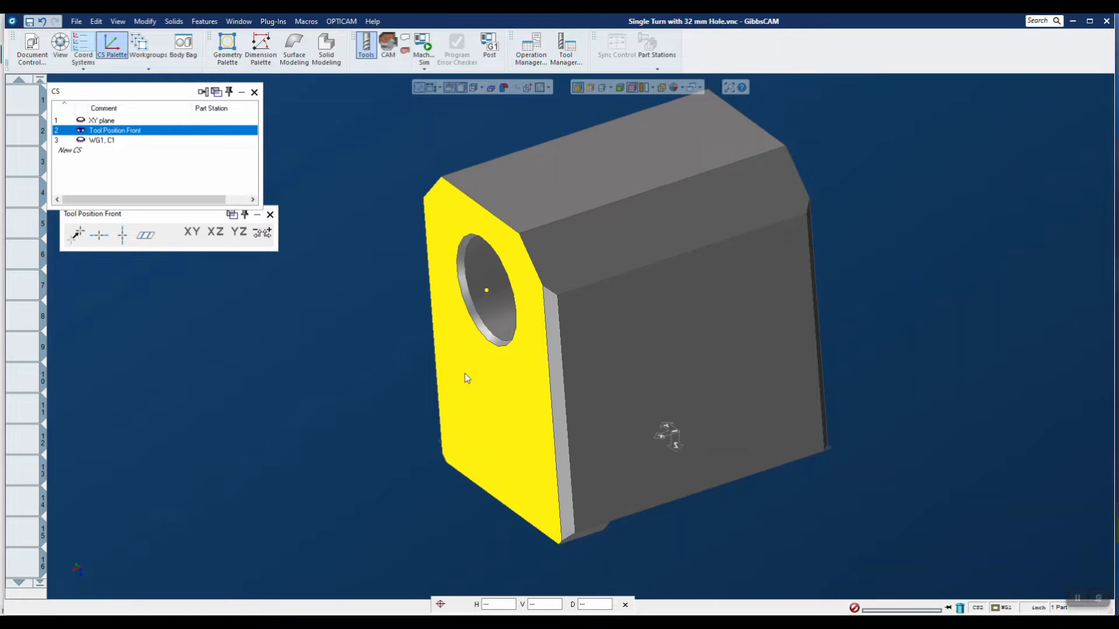
left_click(147, 238)
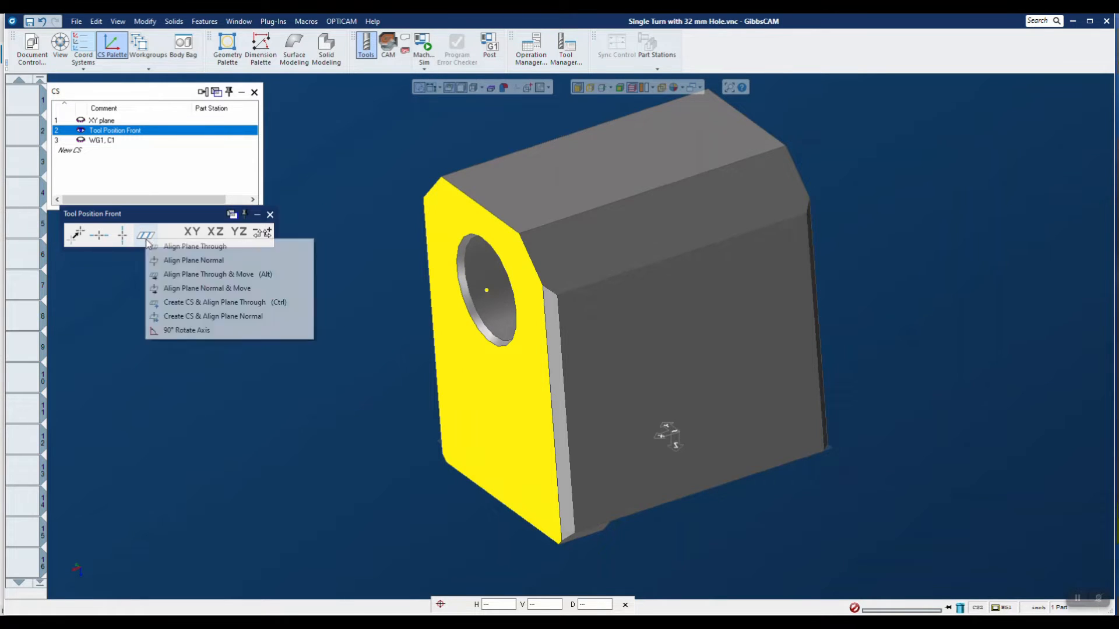
left_click(181, 275)
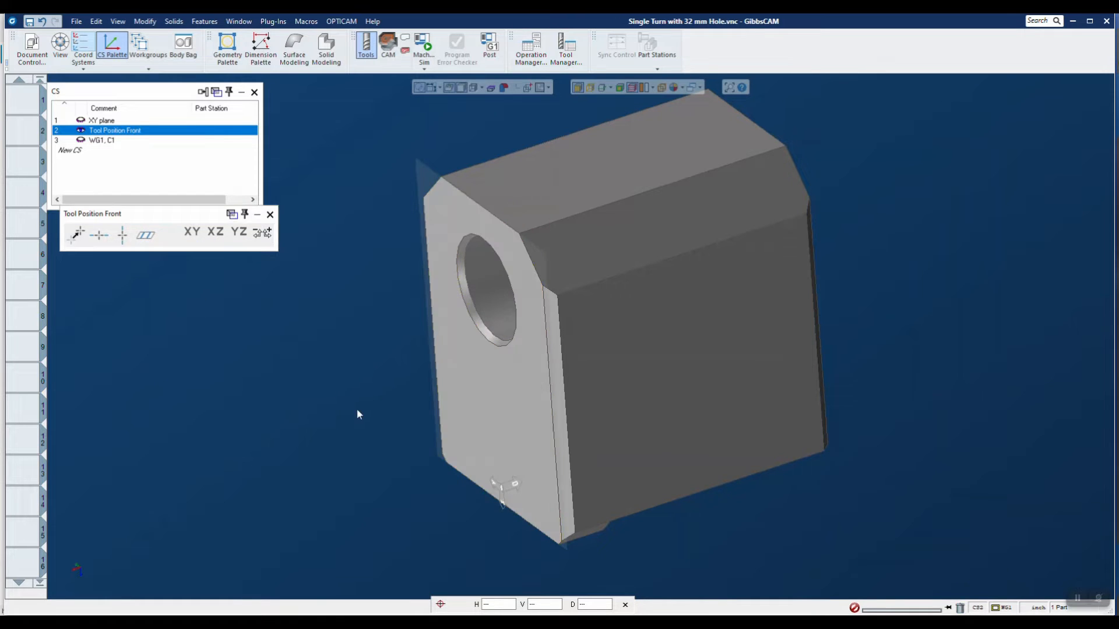
middle_click_drag(446, 375, 513, 362)
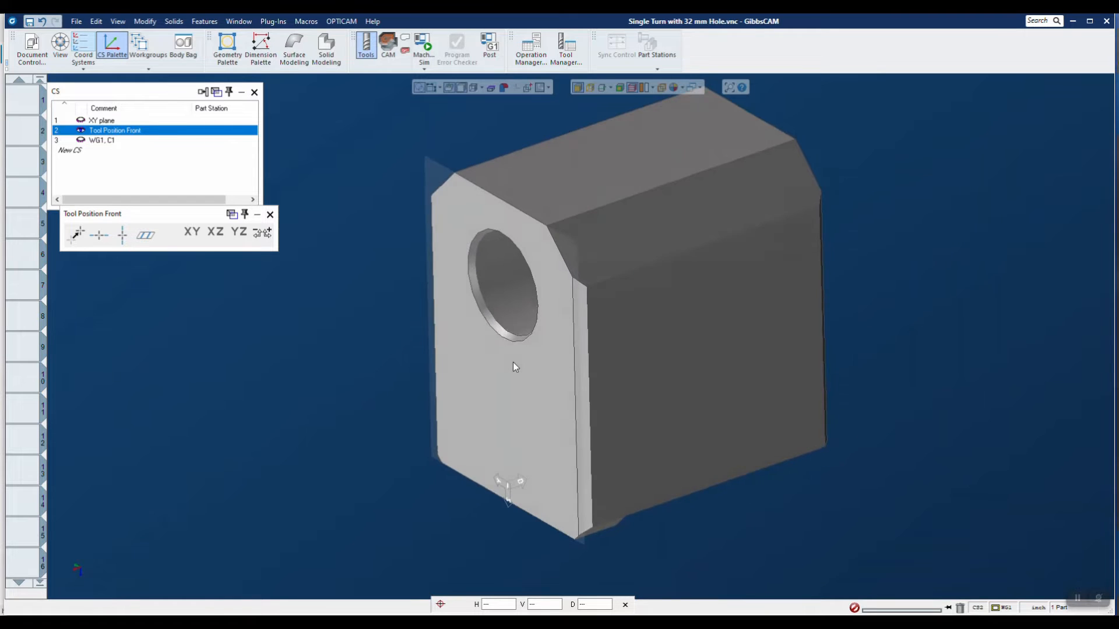
left_click(508, 432)
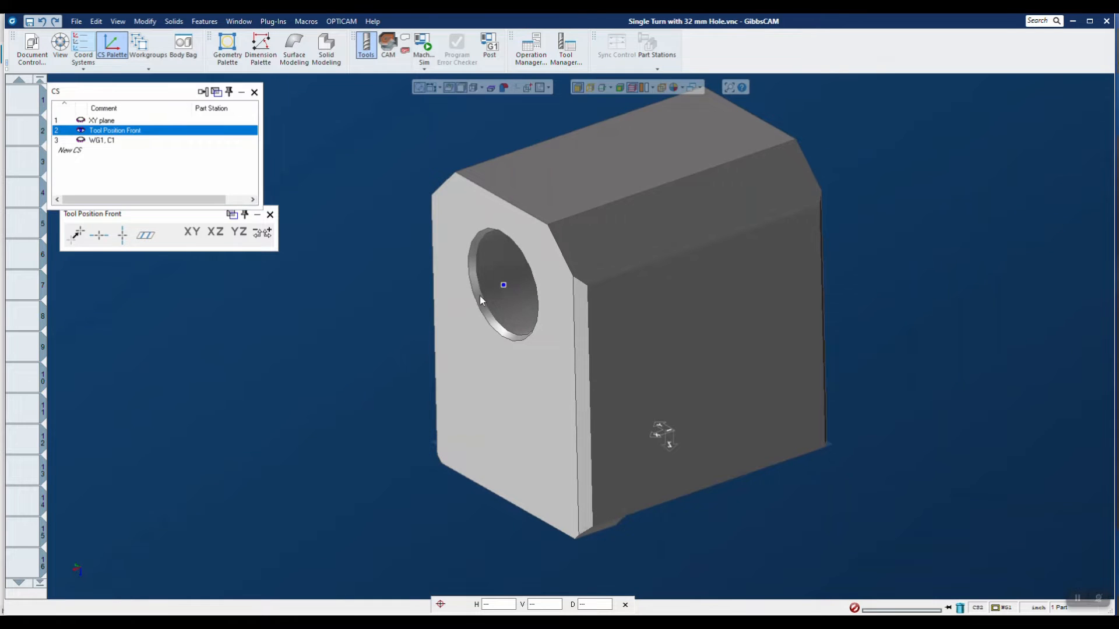
Assign the hole's centre point to the XY plane coordinate system with Change CS (XYZ).
left_click(114, 122)
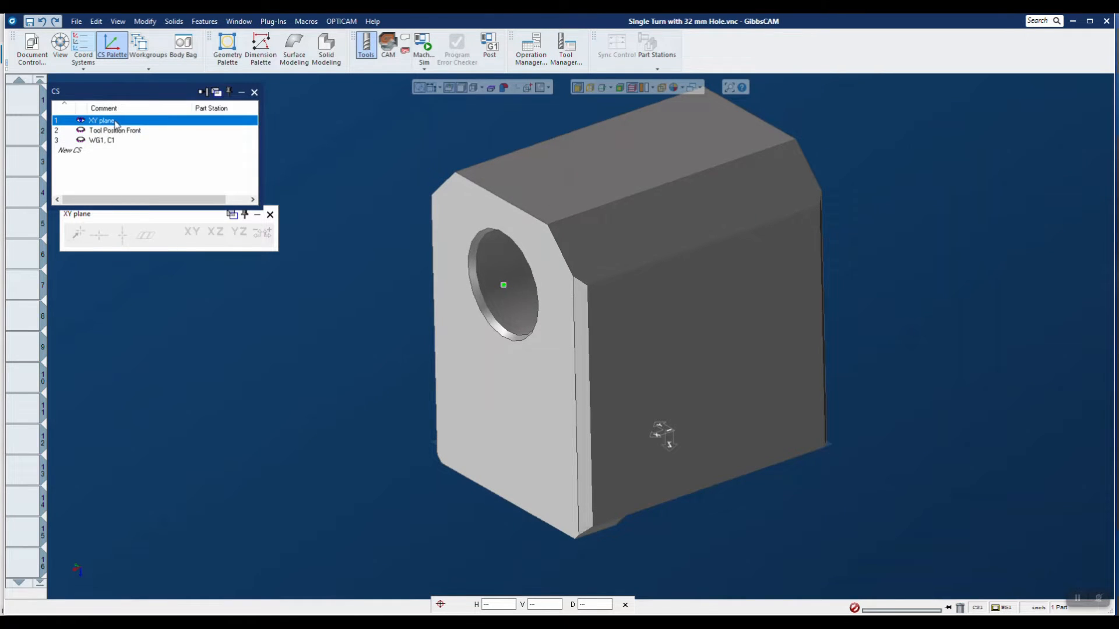
right_click(115, 123)
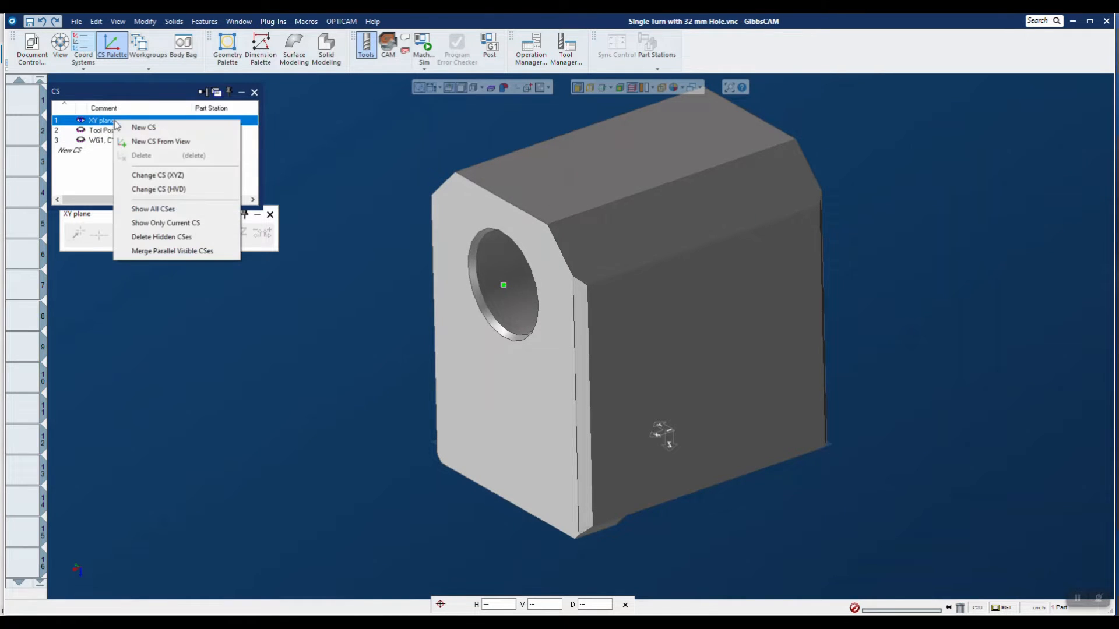
left_click(143, 175)
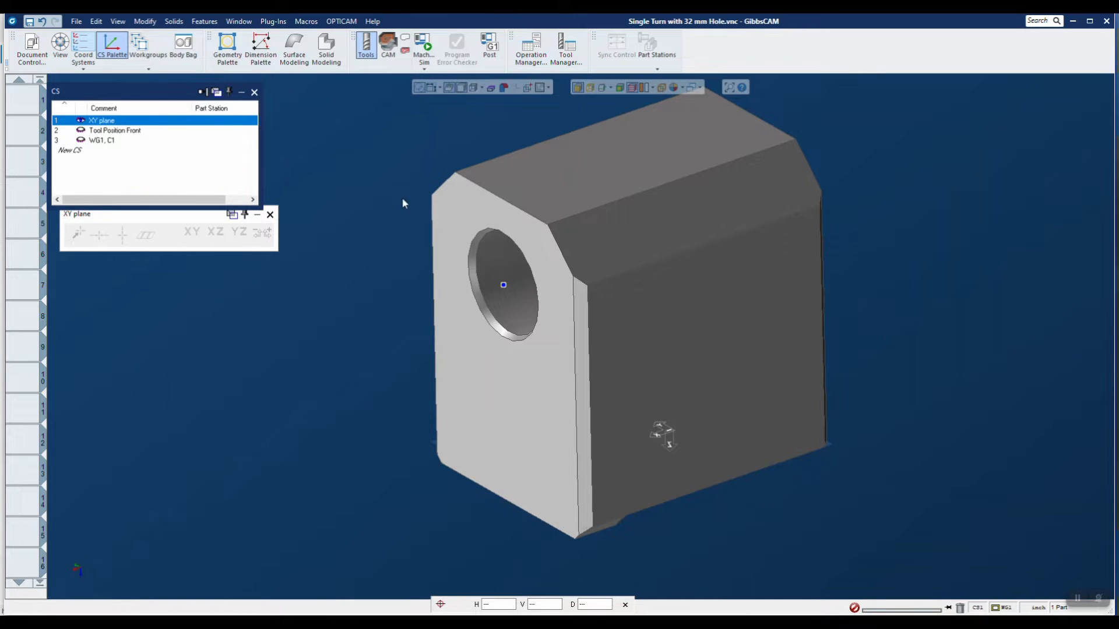
Delete the WG1, C1 coordinate system.
left_click(104, 142)
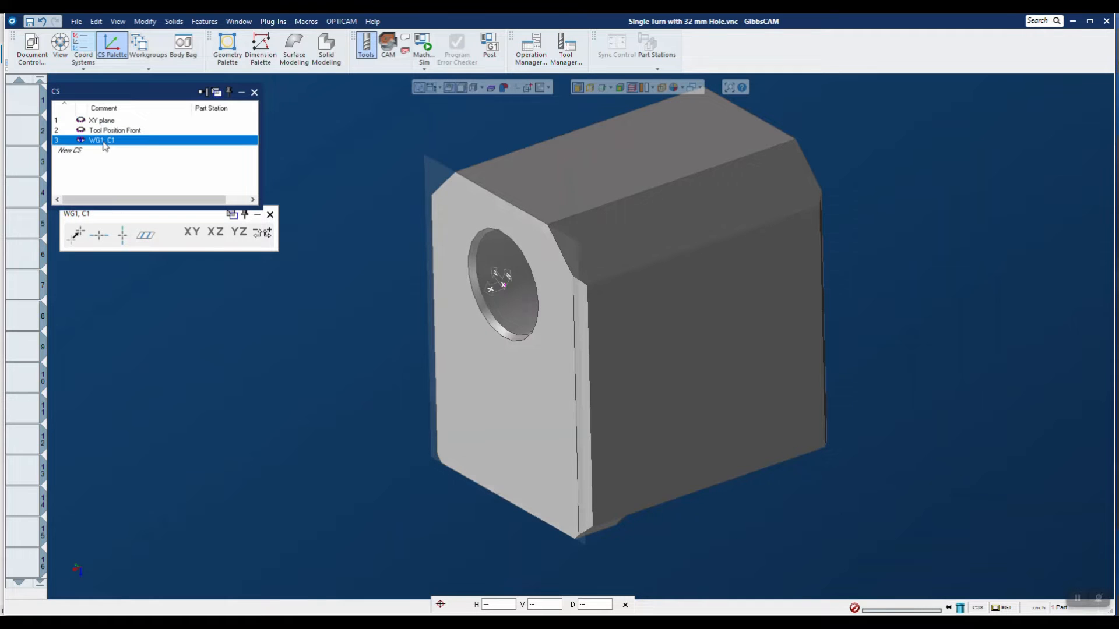
key("Delete")
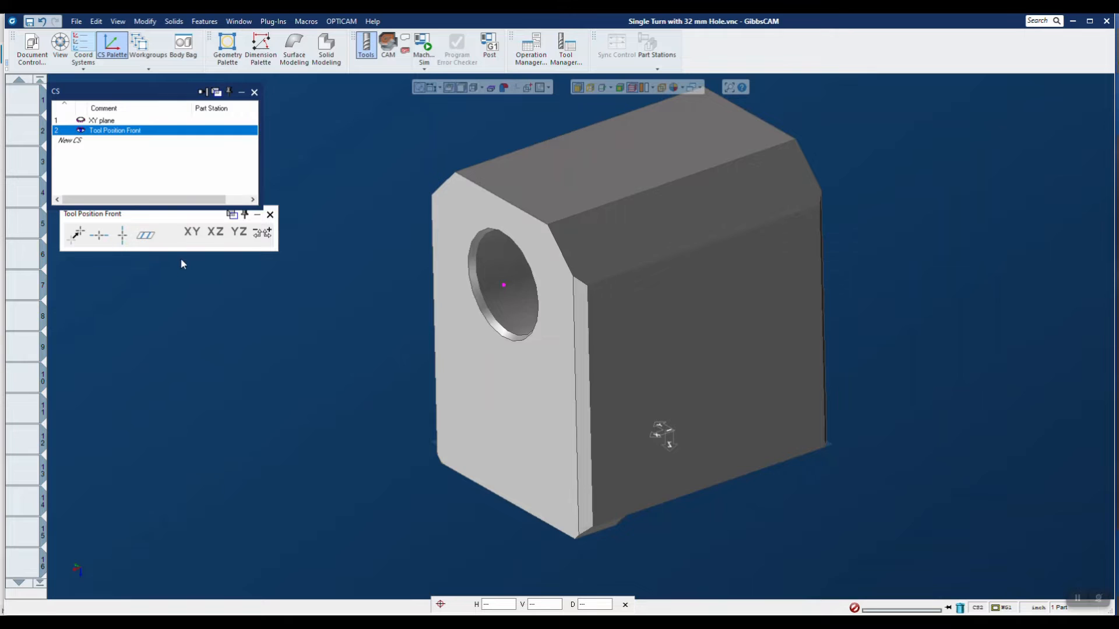
Align Tool Position Front to the holder's front face with Align Plane Through & Move, and move its origin to the front hole's centre point.
left_click(505, 379)
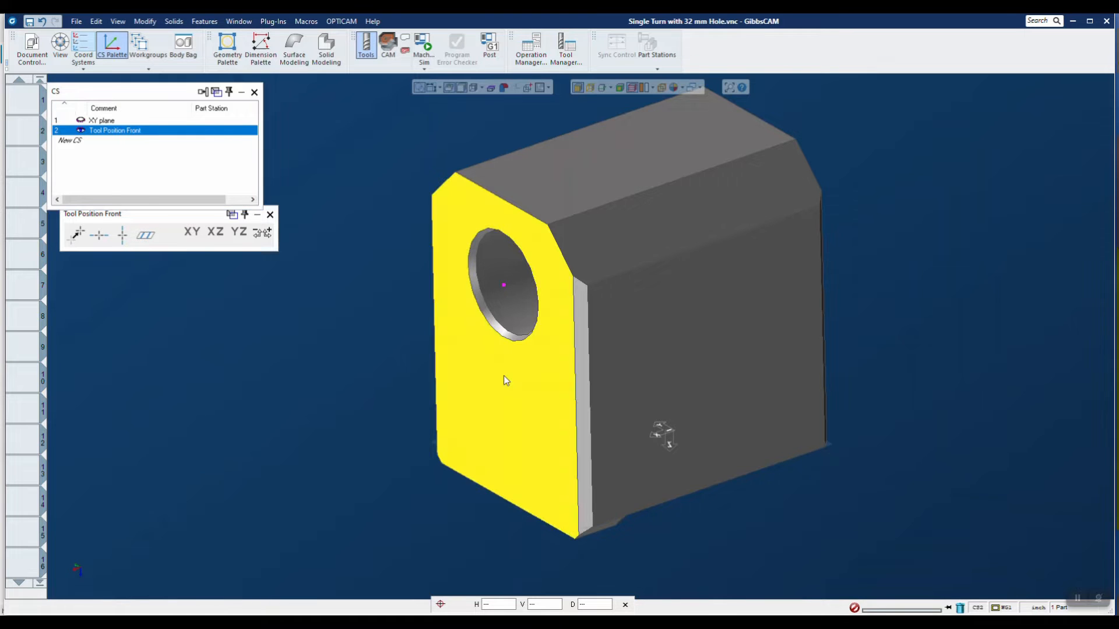
left_click(146, 235)
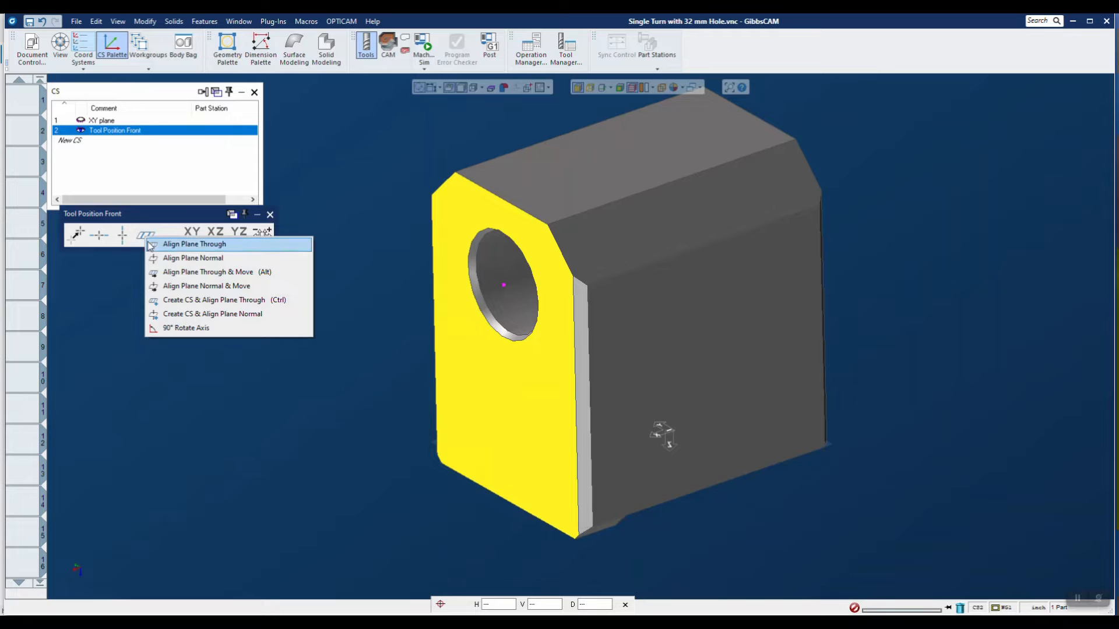
left_click(192, 272)
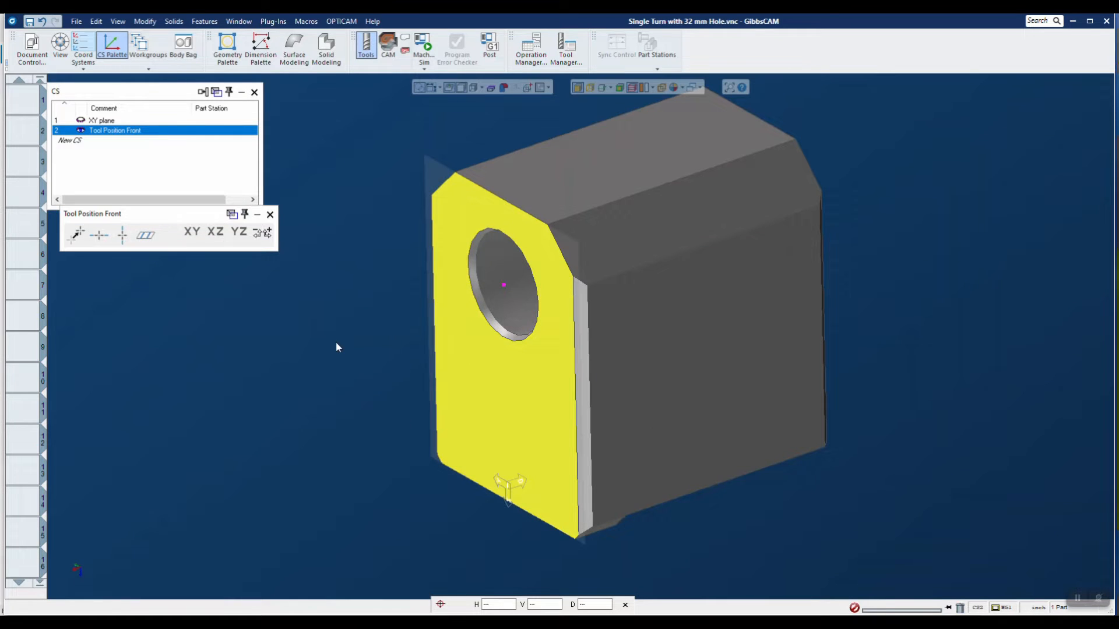
left_click(505, 513)
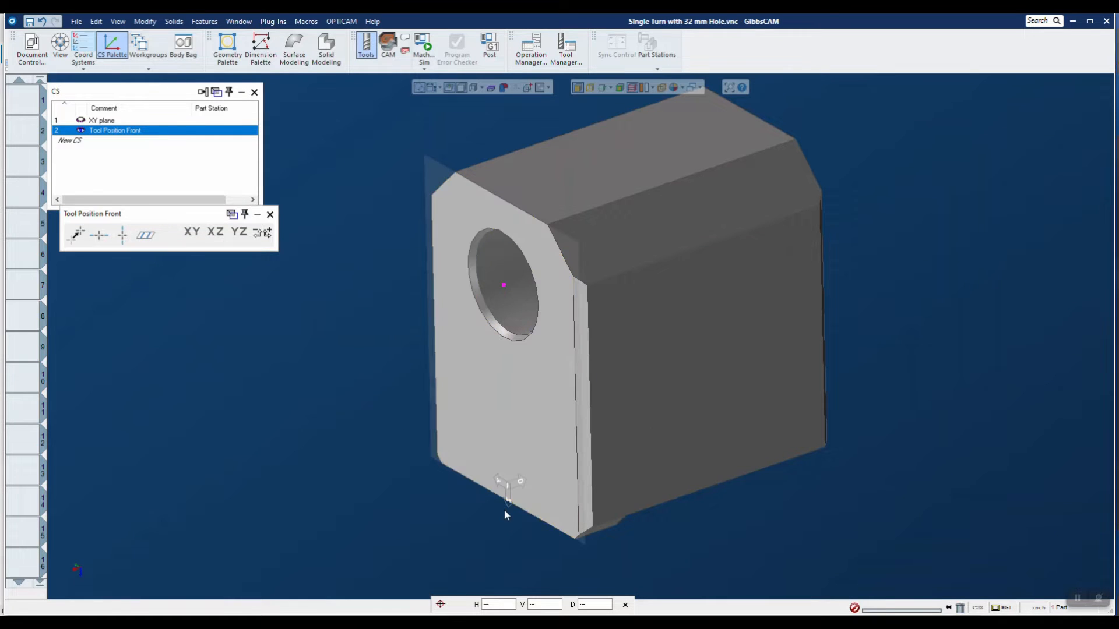
left_click(503, 285)
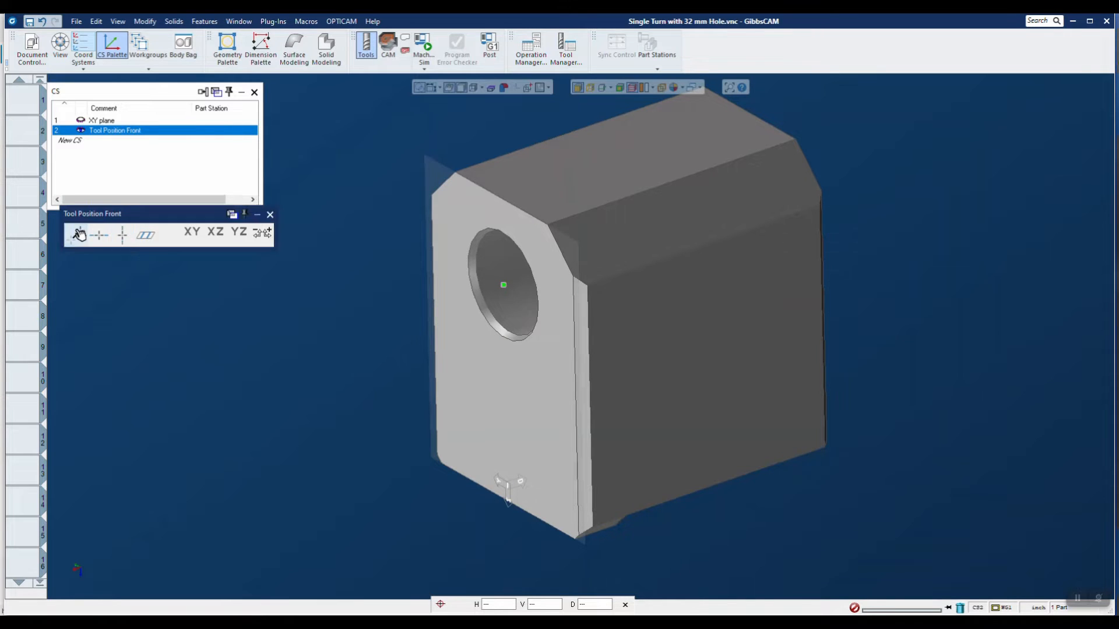
middle_click_drag(264, 344, 407, 400)
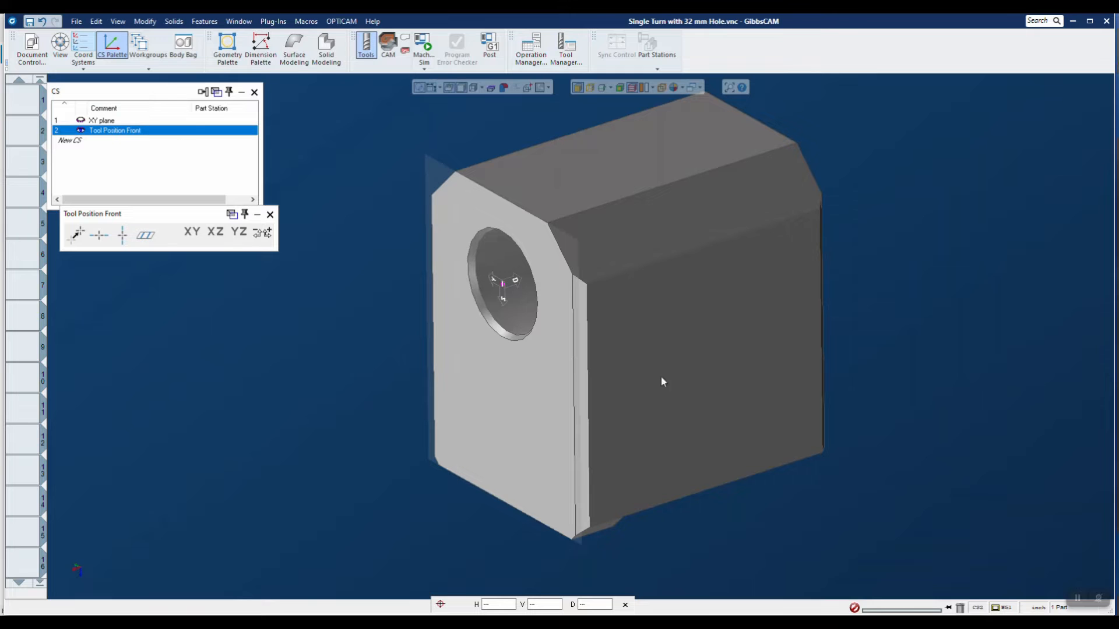
Extract the outer circular edge of the hole on the holder's back face with Geometry Extraction, using edge selection only for this extraction.
middle_click_drag(744, 380, 552, 412)
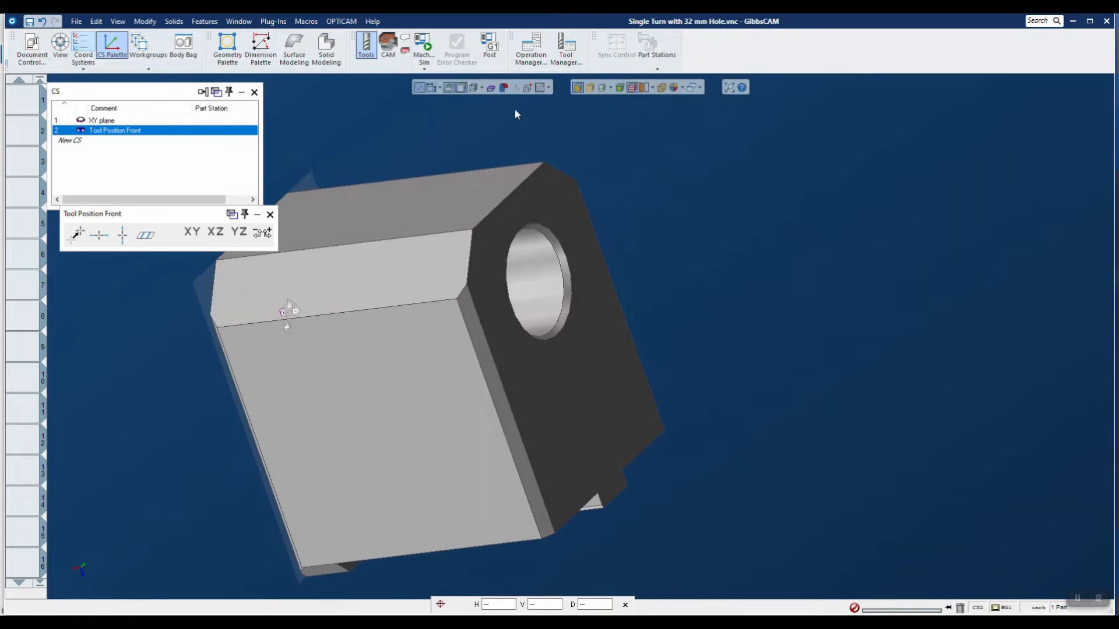
left_click(590, 88)
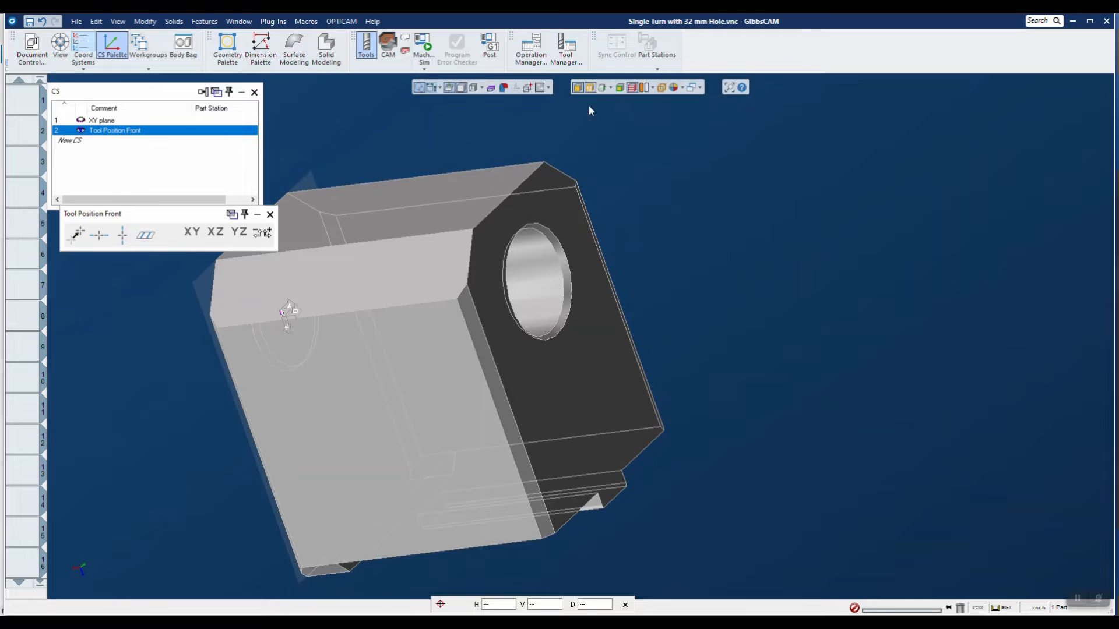
left_click(556, 236)
right_click(555, 234)
left_click(580, 244)
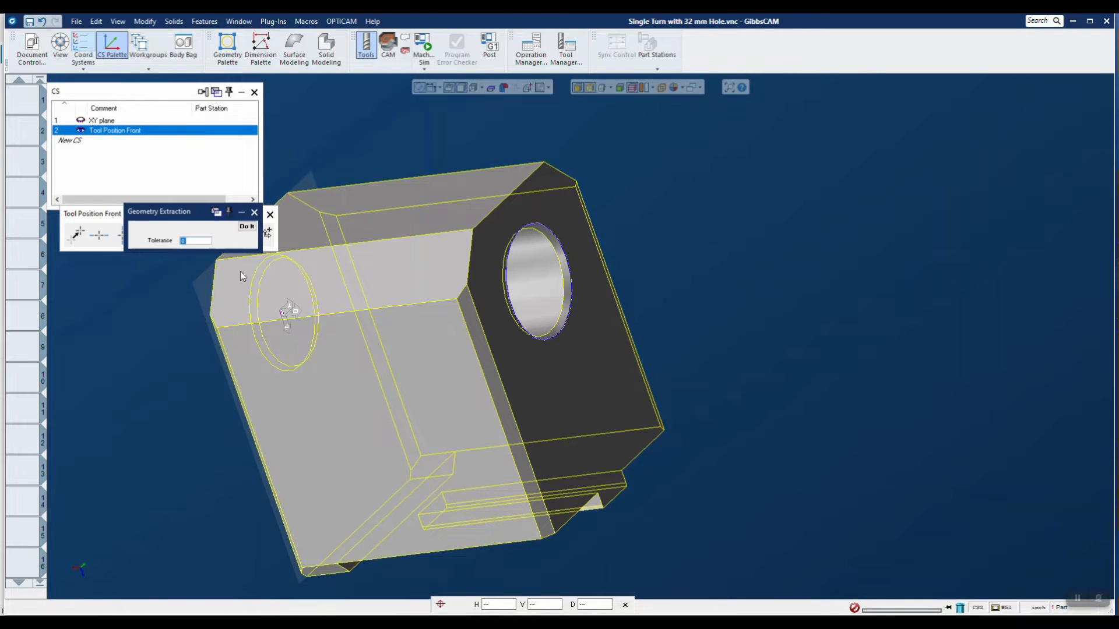
left_click(254, 212)
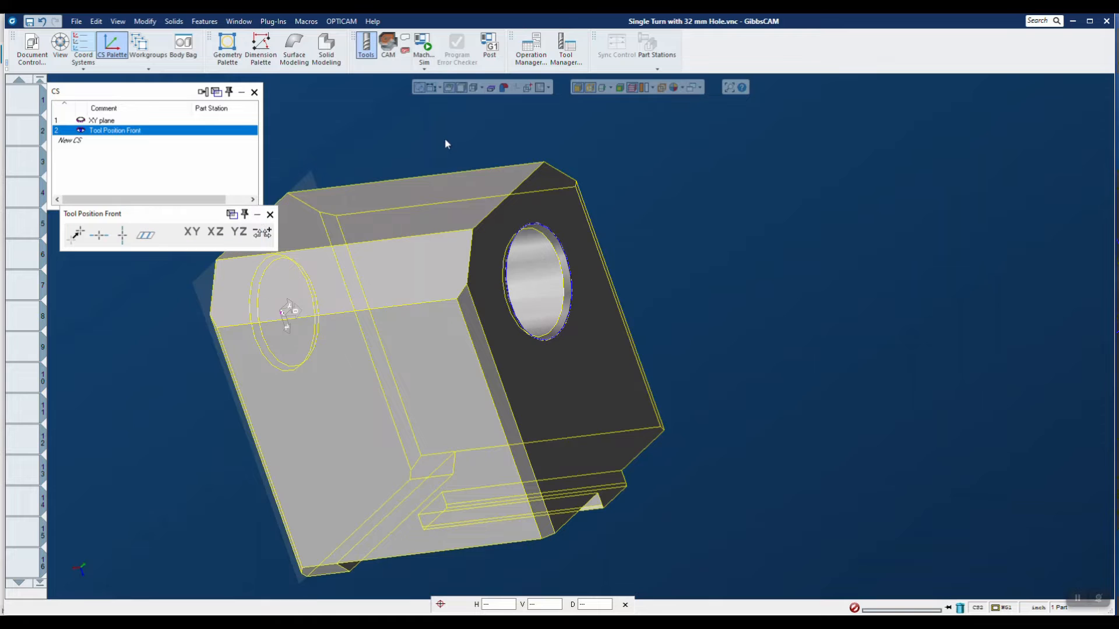
left_click(444, 140)
left_click(587, 88)
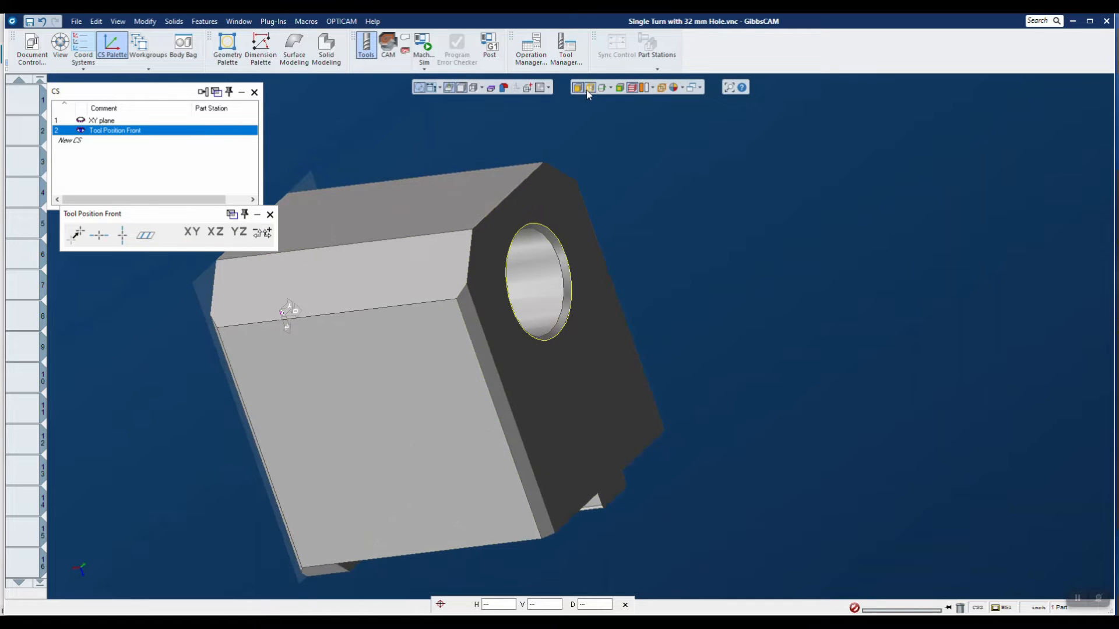
Create a point at the centre of the circle extracted from the back-face hole and delete the circle.
left_click(227, 46)
left_click(272, 549)
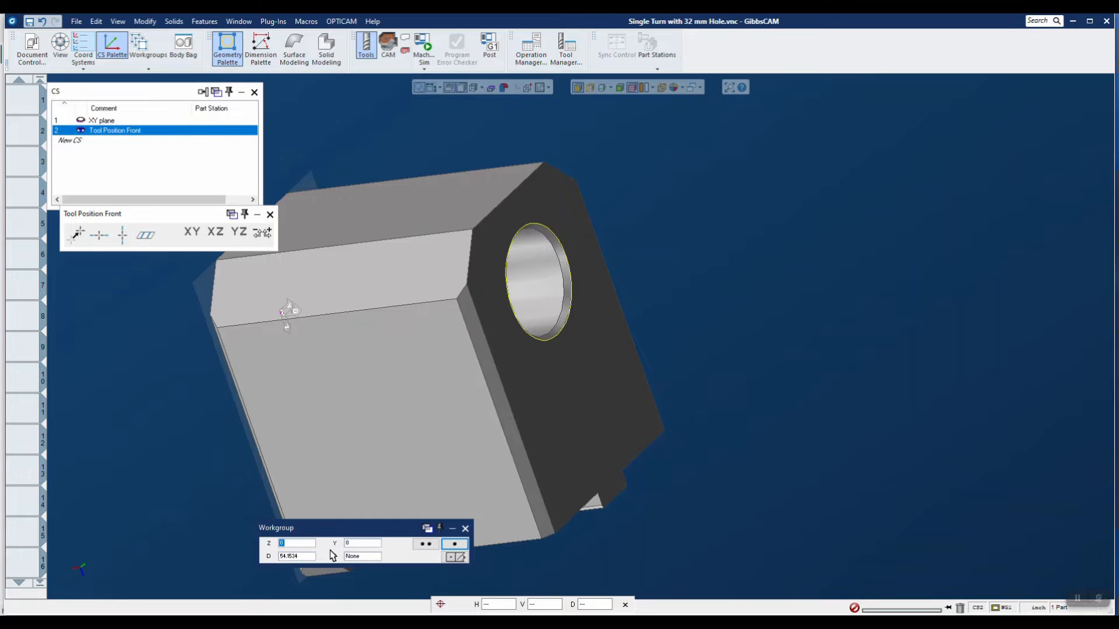
left_click(457, 550)
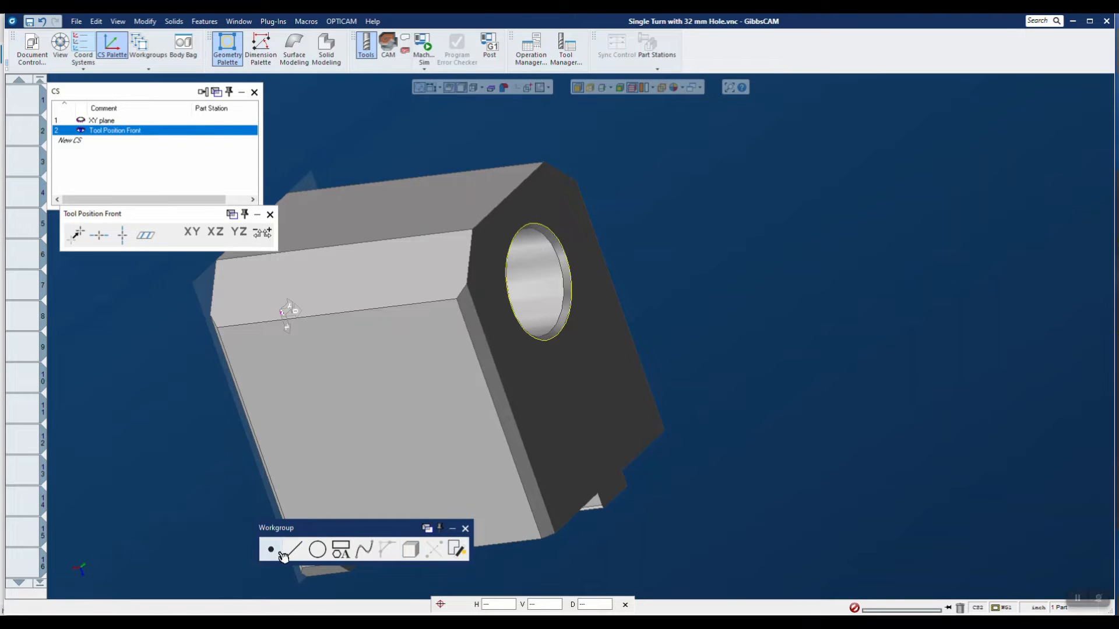
left_click(271, 549)
left_click(366, 550)
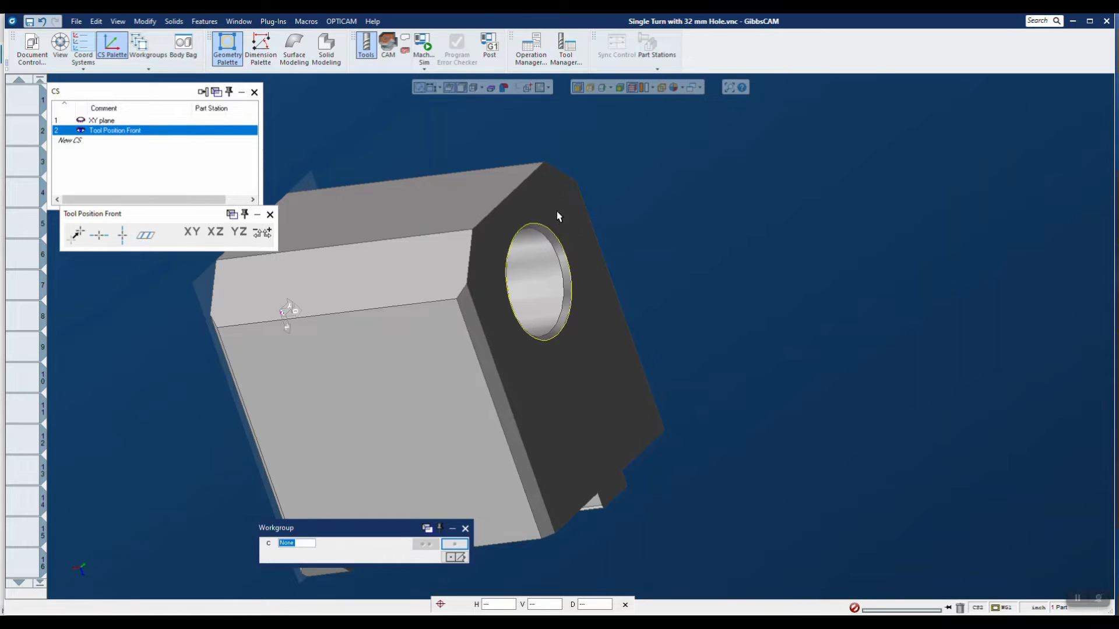
left_click(554, 233)
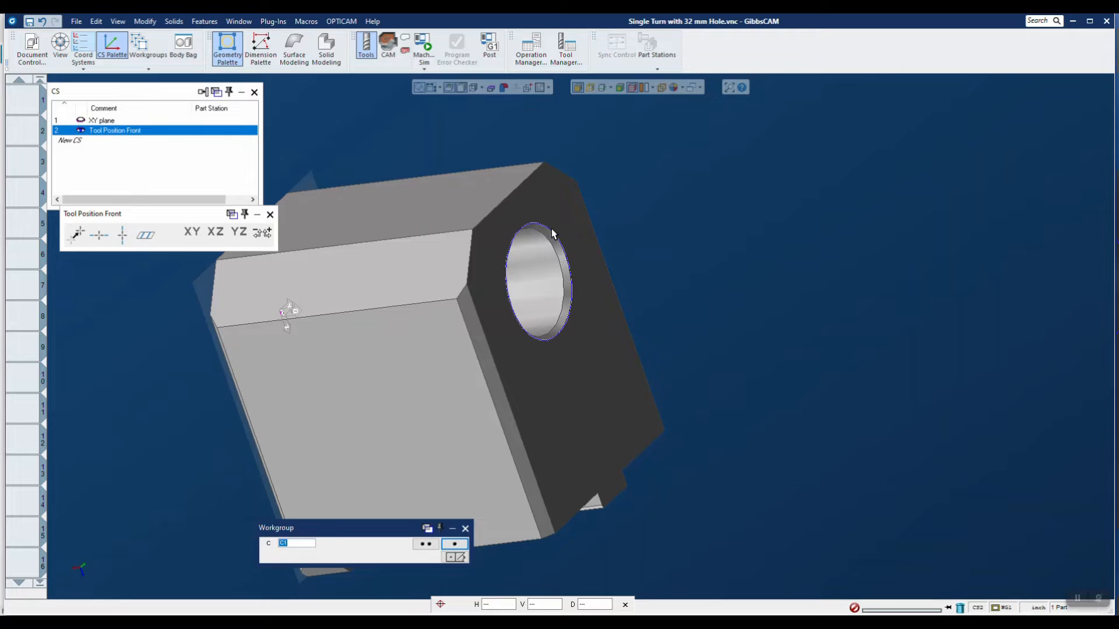
left_click(455, 544)
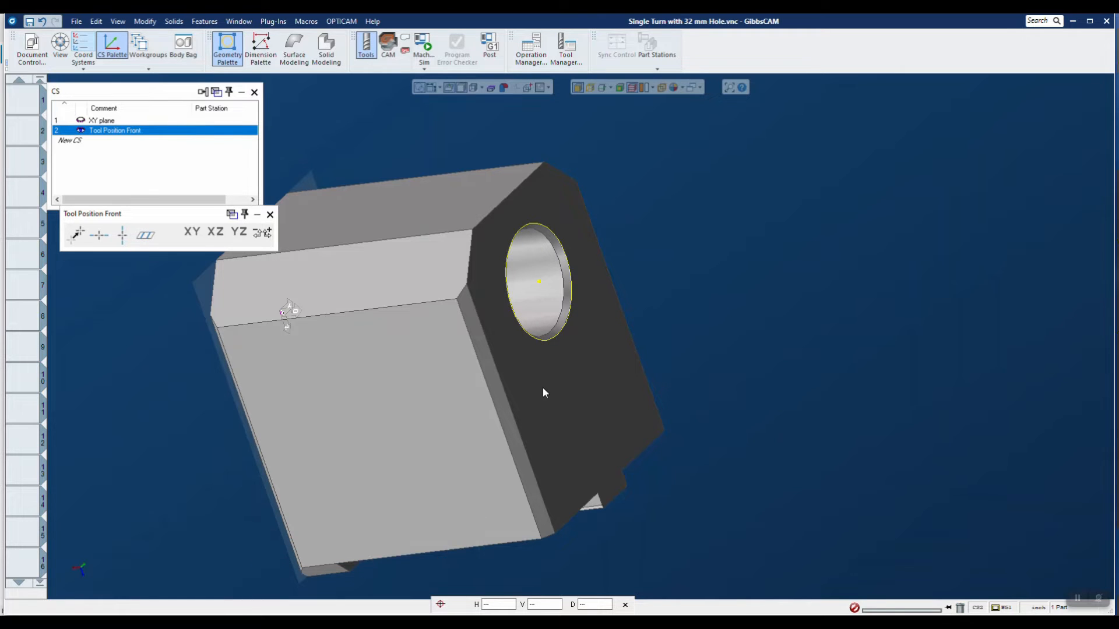
left_click(465, 528)
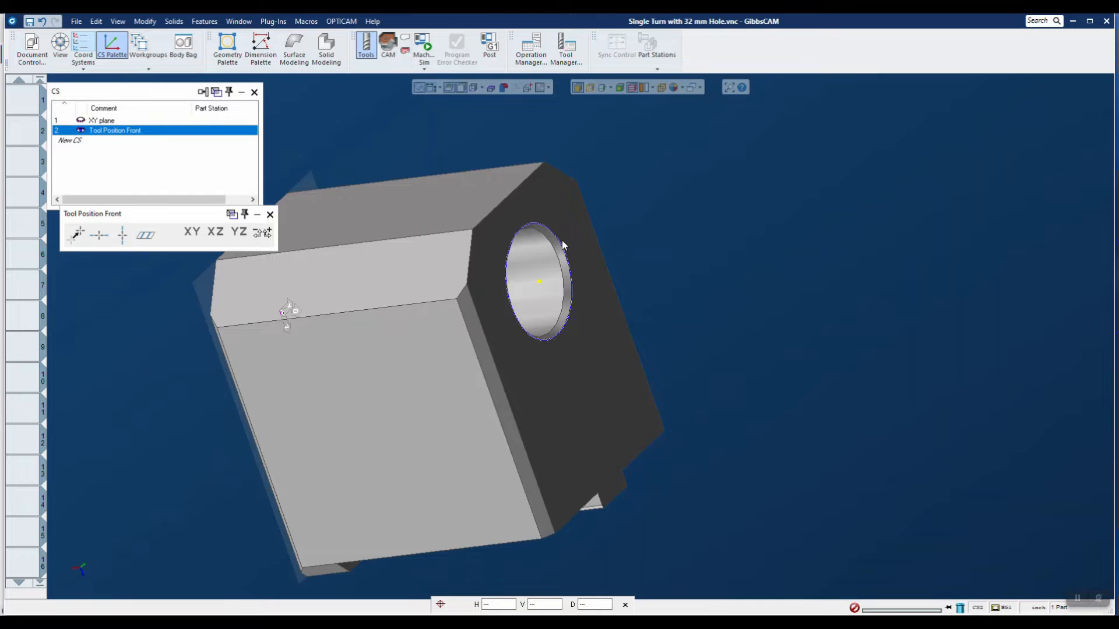
Assign the back hole's centre point to the XY plane coordinate system with Change CS (XYZ).
left_click(537, 281)
left_click(121, 121)
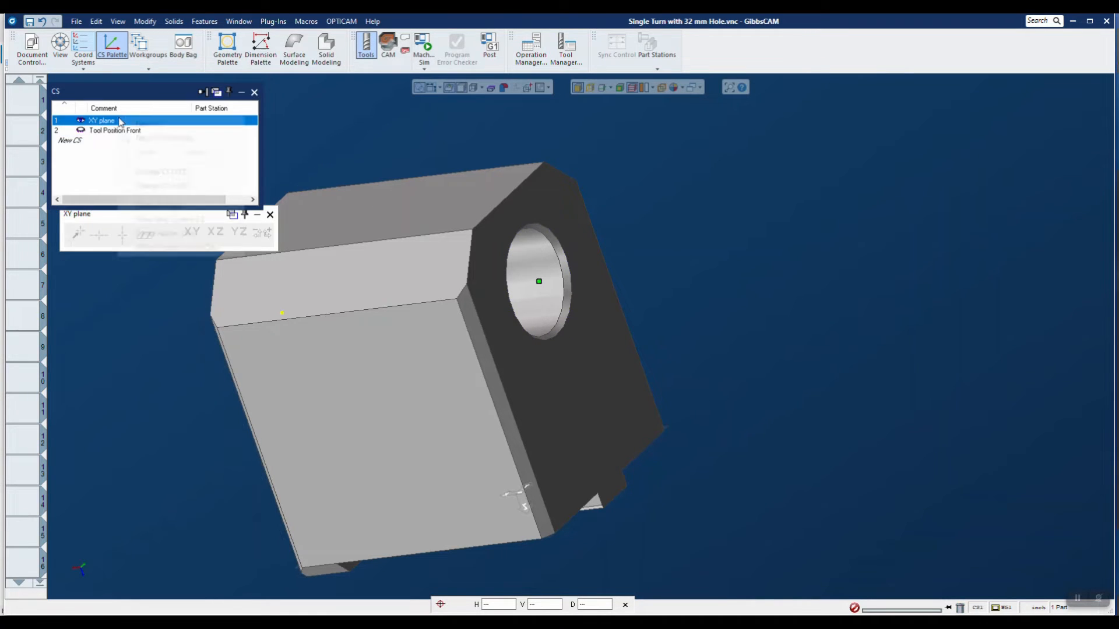
right_click(120, 119)
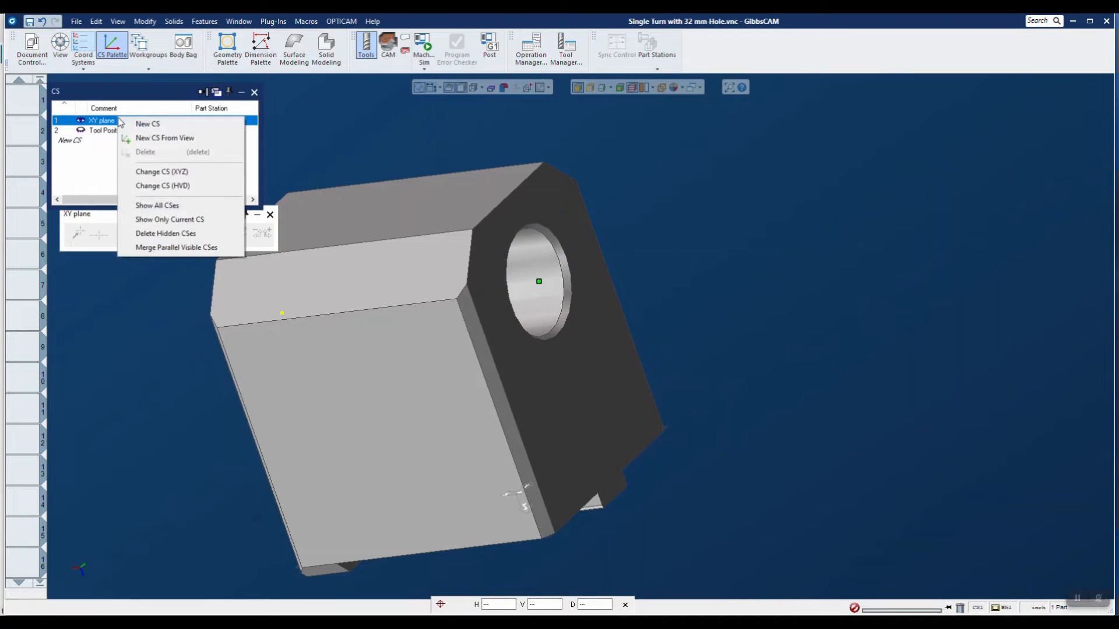
left_click(161, 172)
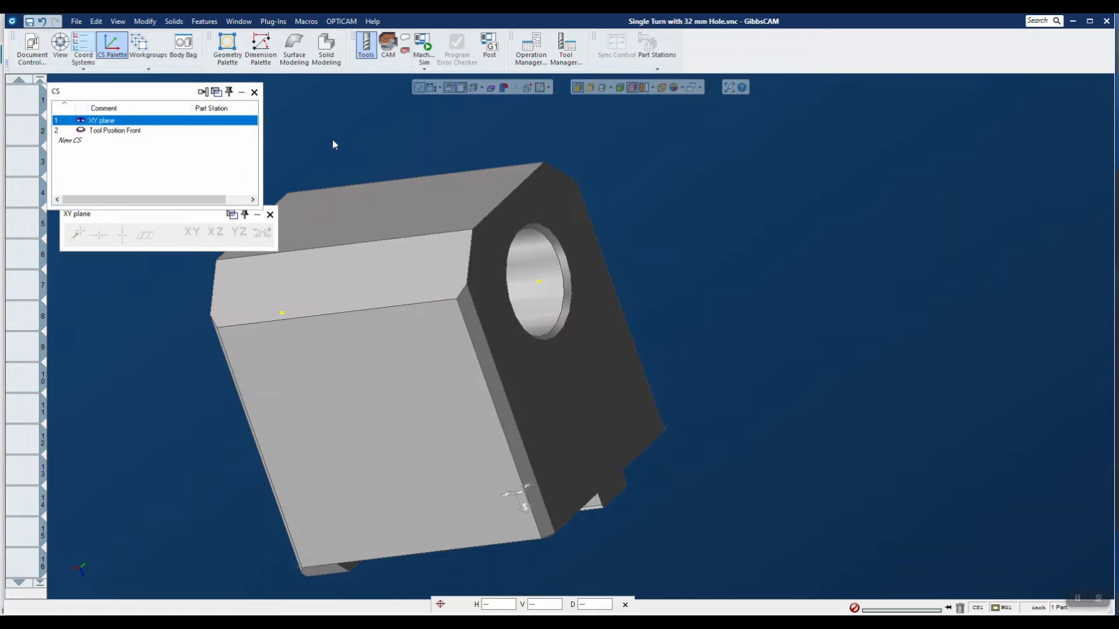
middle_click_drag(684, 200, 426, 369)
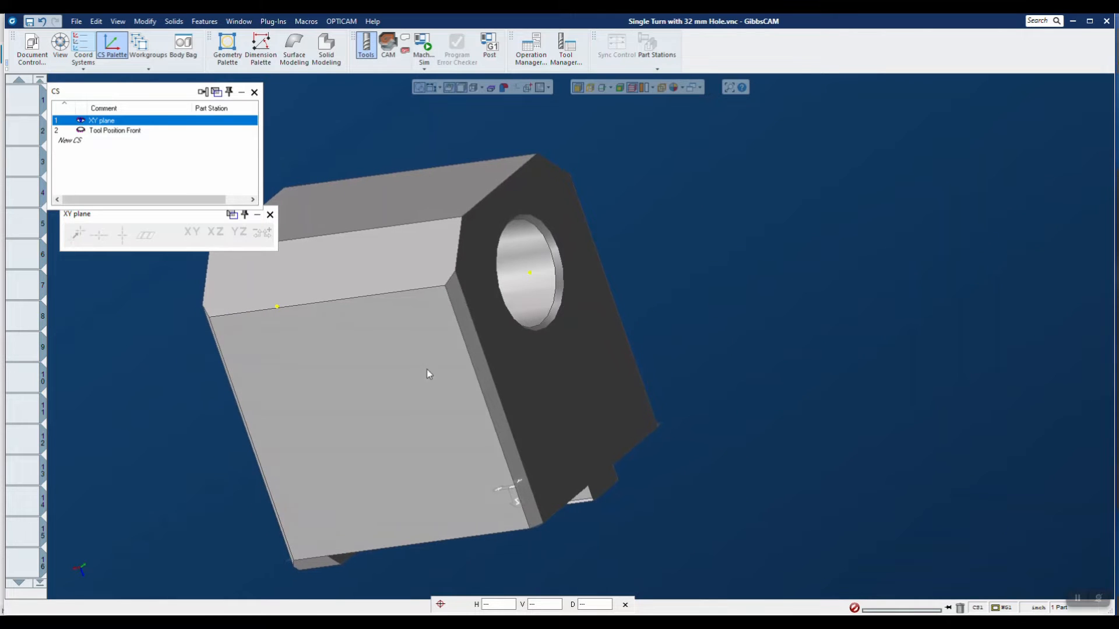
Create a new coordinate system based on Tool Position Front and name it Tool Position Back.
left_click(108, 132)
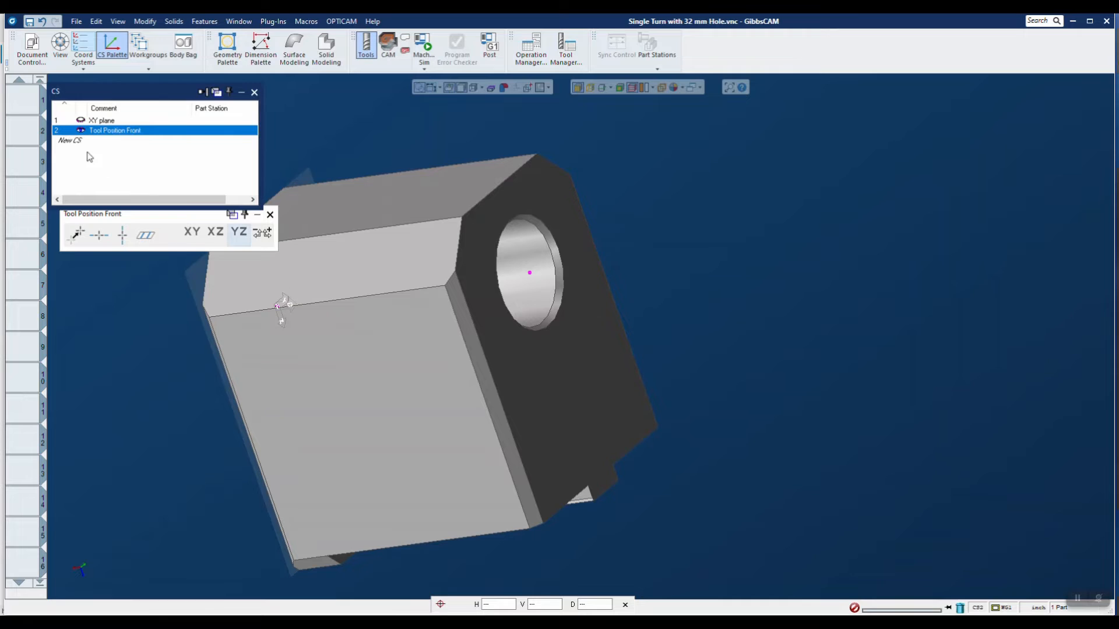
left_click(76, 140)
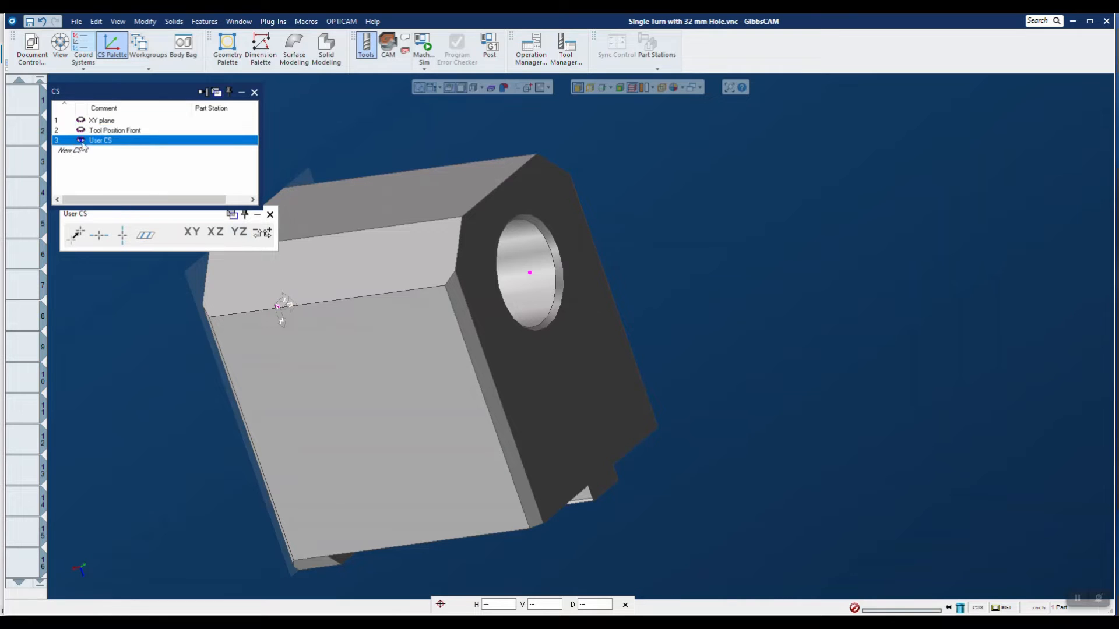
left_click(110, 143)
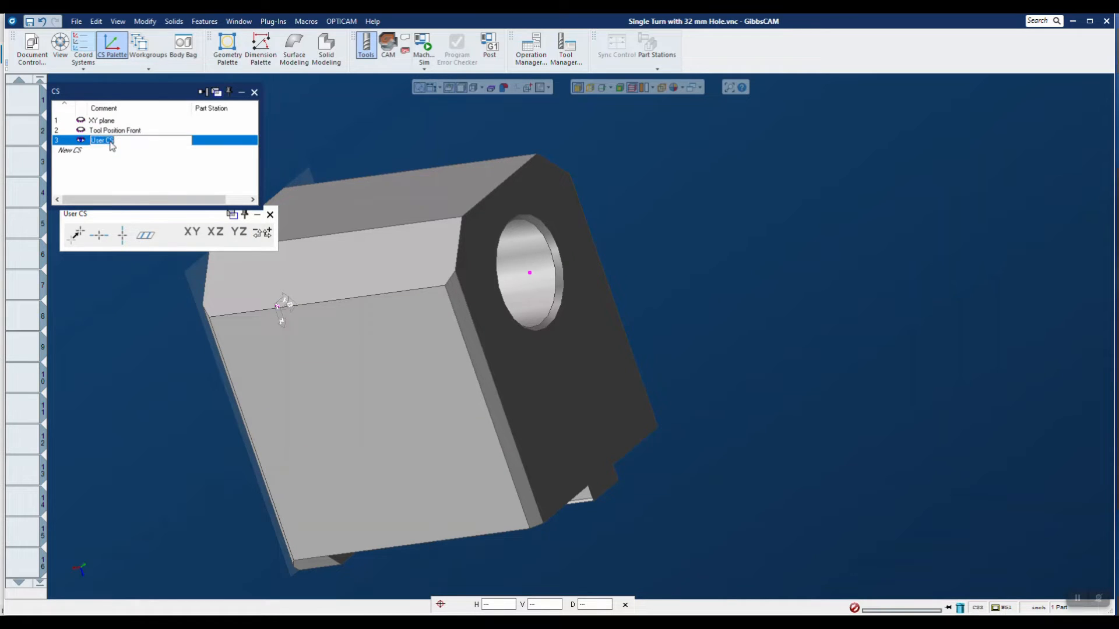
type("Tool Position Back")
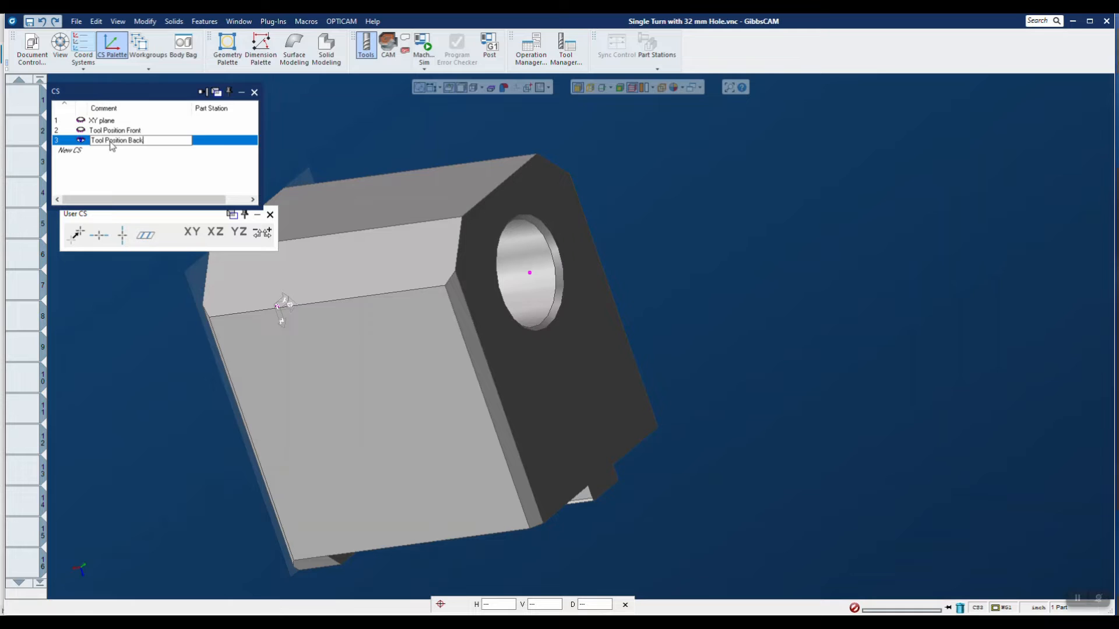
key("Return")
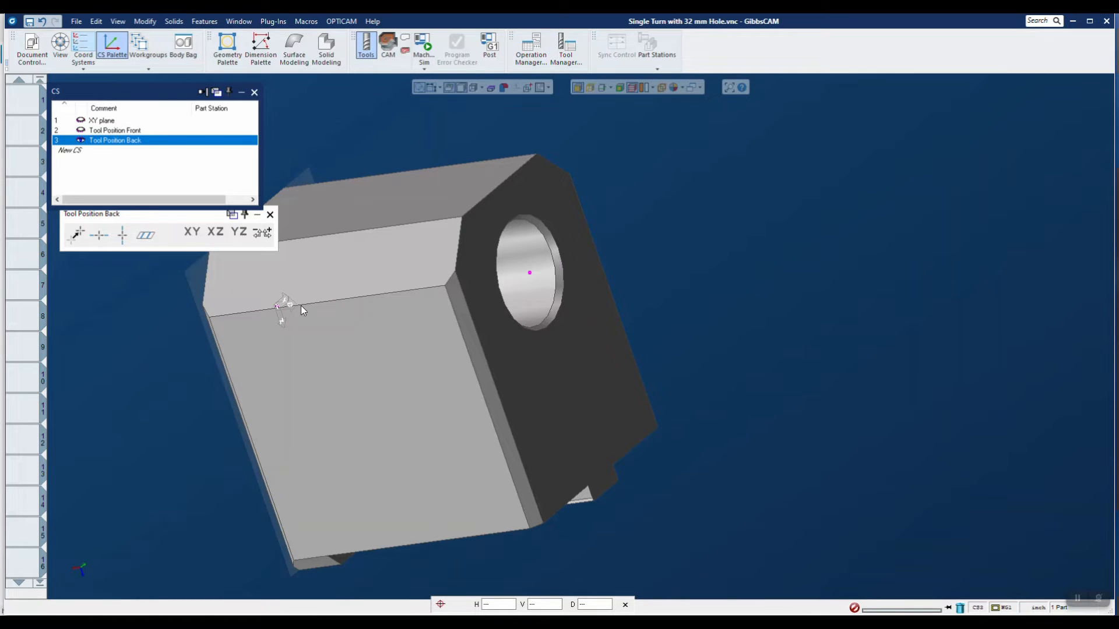
Flip the axes of the Tool Position Back coordinate system and move its origin to the back hole's centre point.
left_click(264, 234)
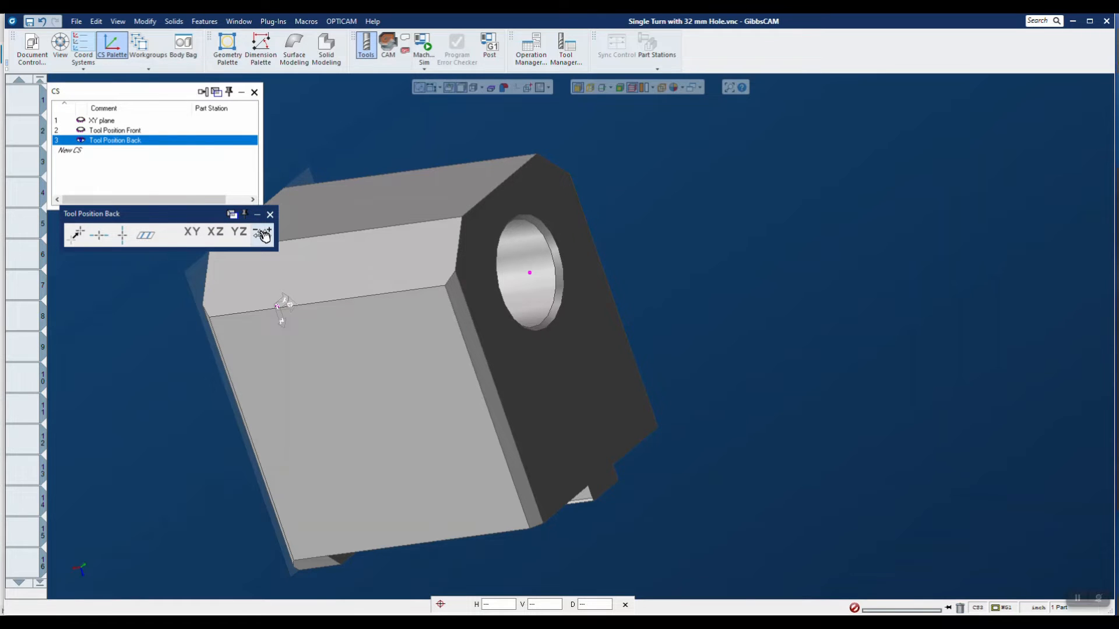
left_click(264, 234)
left_click(529, 273)
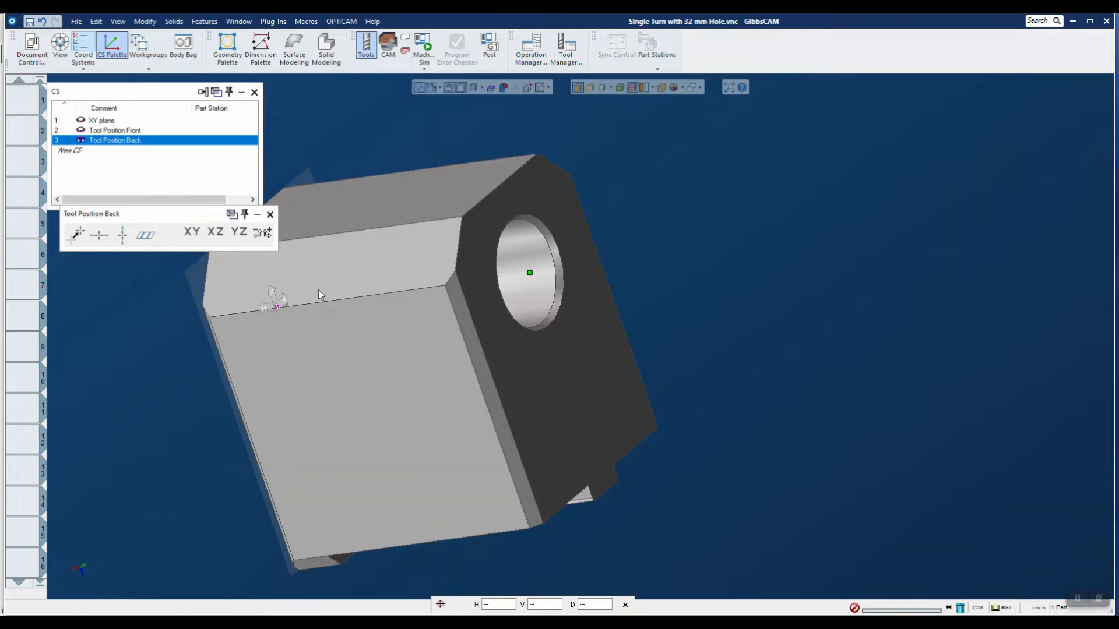
left_click(80, 235)
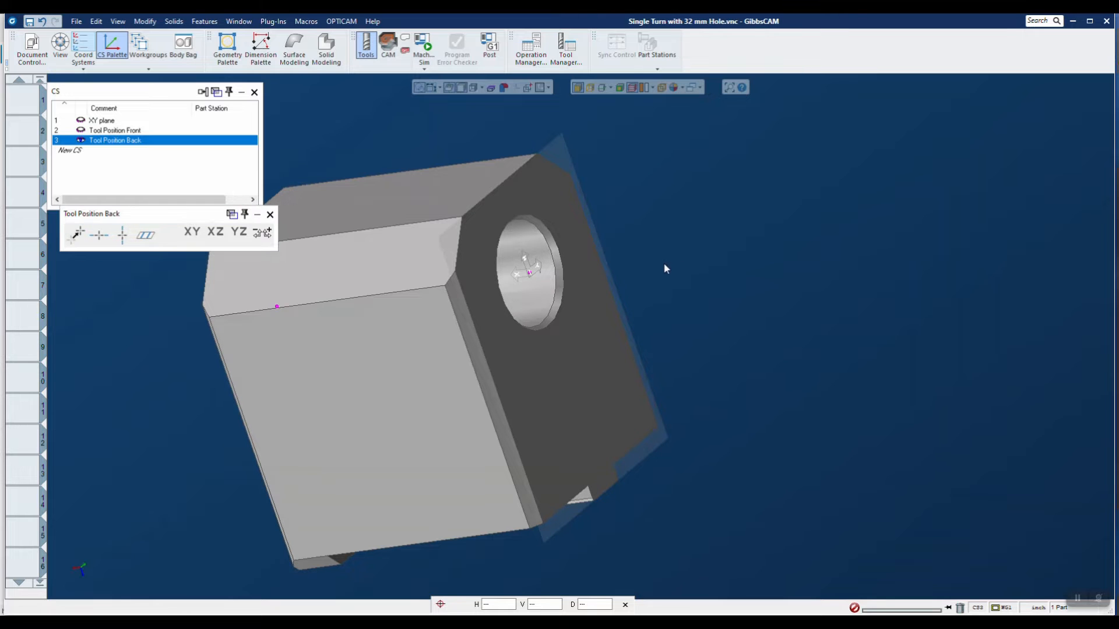
mouse_move(665, 268)
middle_mouse_down()
mouse_move(652, 306)
mouse_move(641, 291)
mouse_move(648, 271)
mouse_move(669, 272)
middle_mouse_up()
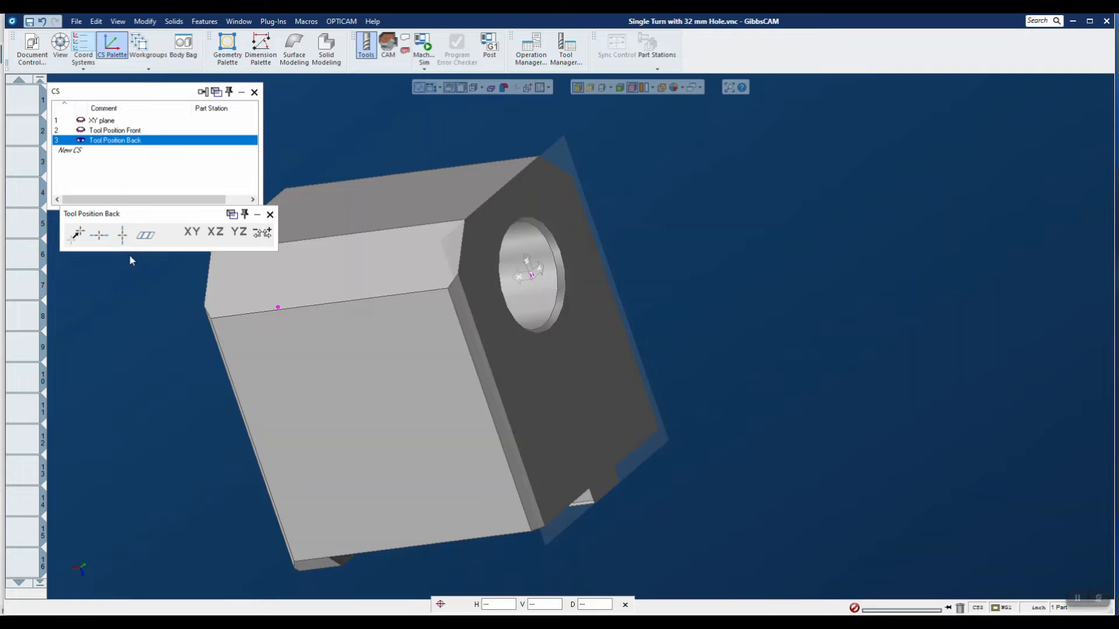
Rotate the Tool Position Back coordinate system's H axis by an HV angle of 180 degrees.
left_click(99, 236)
left_click(235, 232)
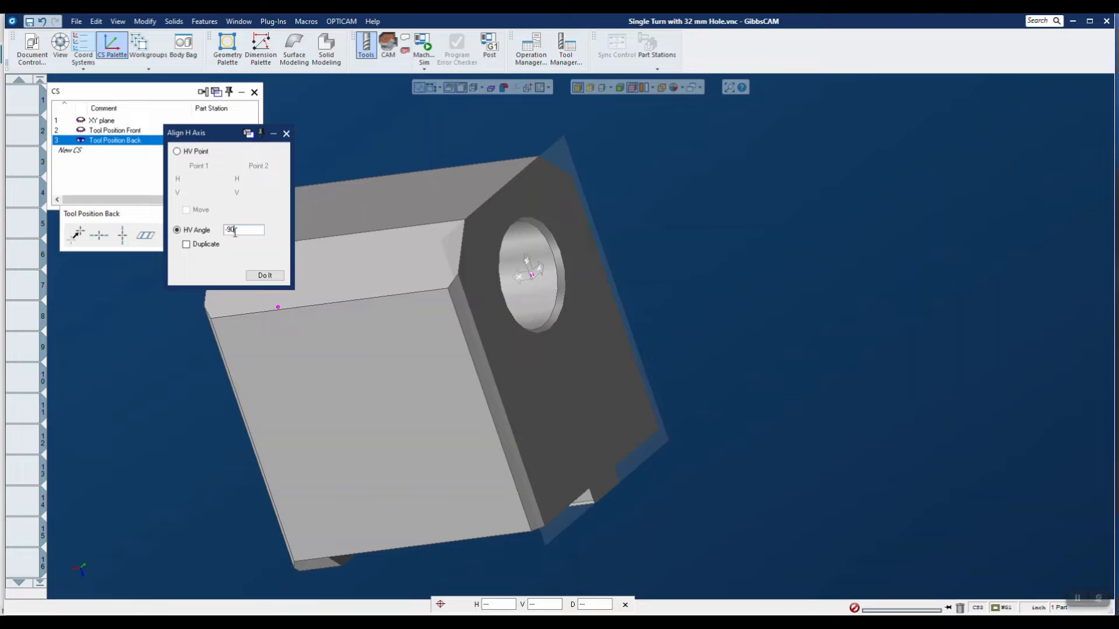
double_click(235, 232)
type("180")
left_click(269, 275)
left_click(286, 135)
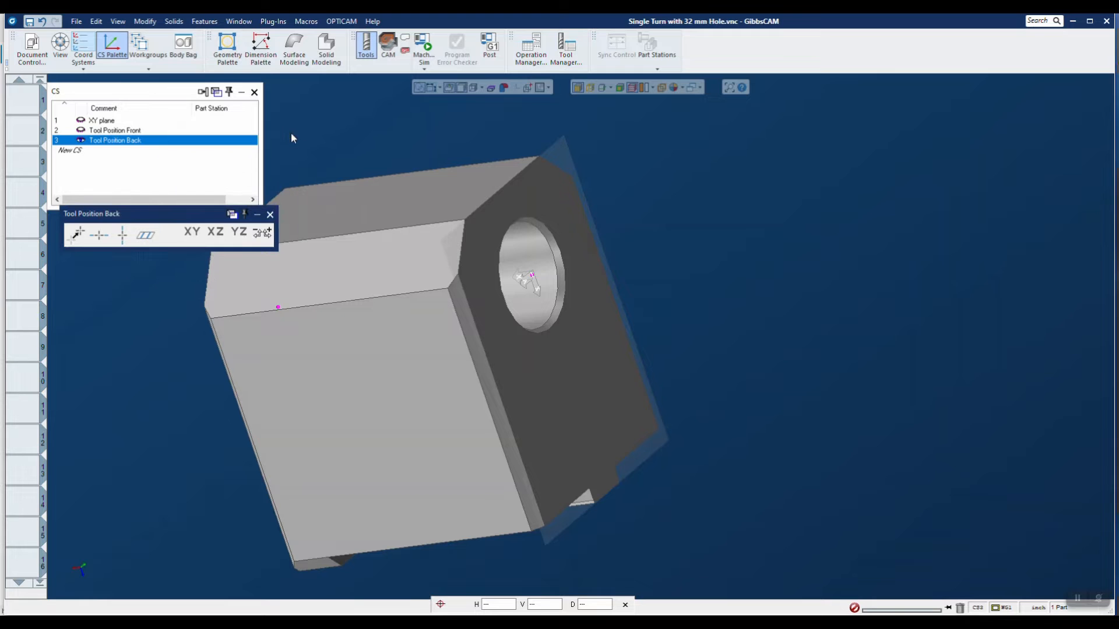
left_click(268, 215)
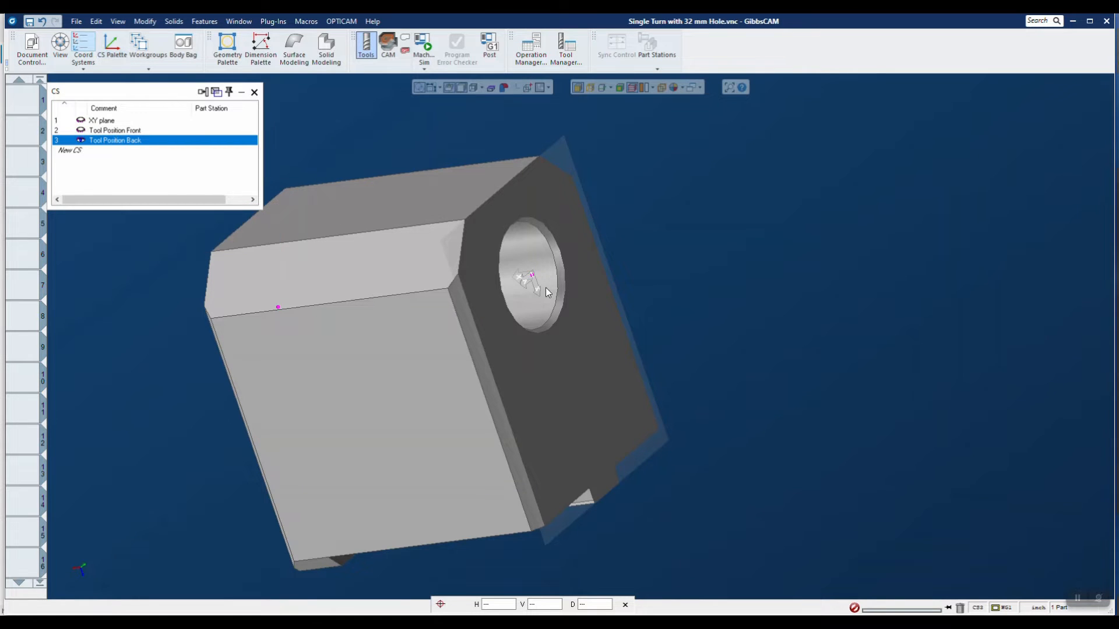
Inspect the coordinate systems on the holder from both ends and make XY plane the active one.
middle_click_drag(545, 288, 553, 323)
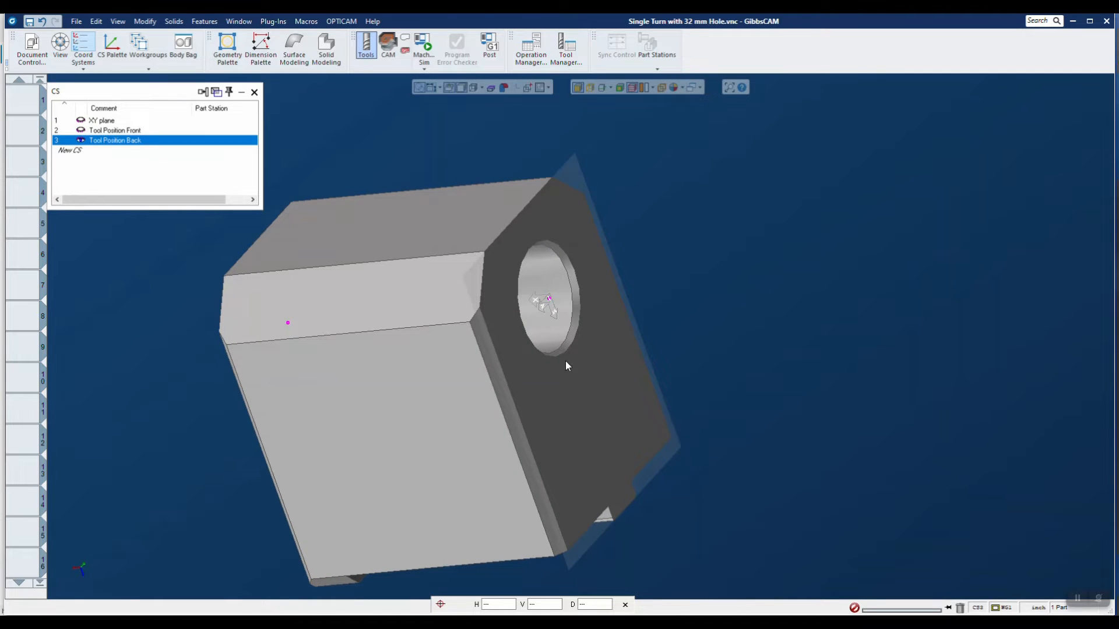
left_click(125, 120)
left_click(128, 130)
middle_click_drag(449, 469, 607, 362)
left_click(111, 121)
middle_click_drag(603, 441, 672, 501)
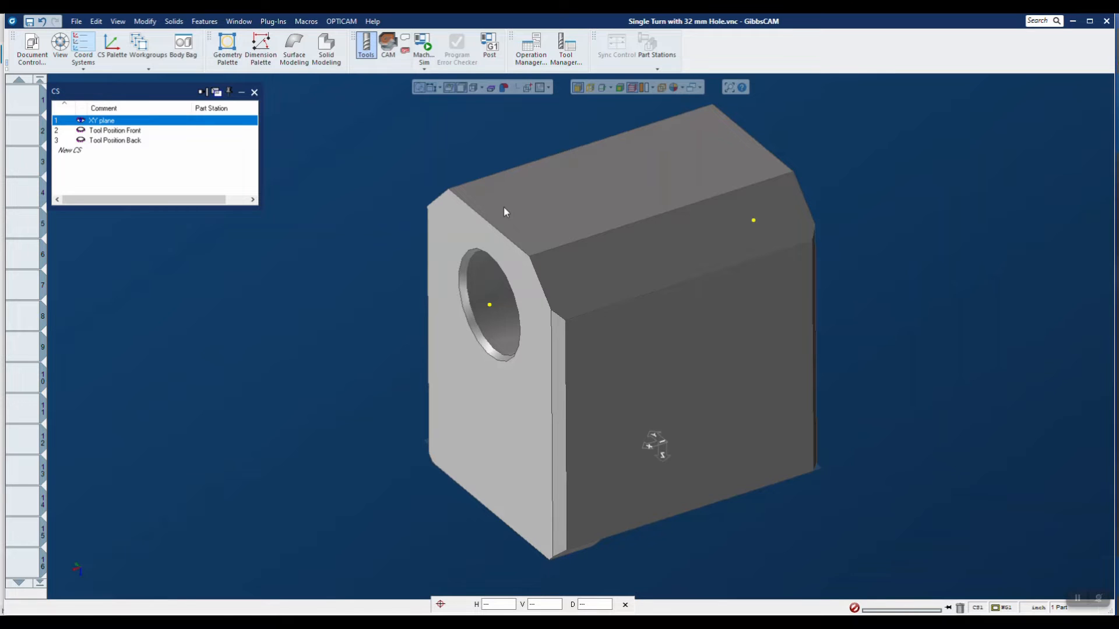
Open the intermediate tooling Toolblock Library and edit the BMT Toolblocks library.
left_click(75, 22)
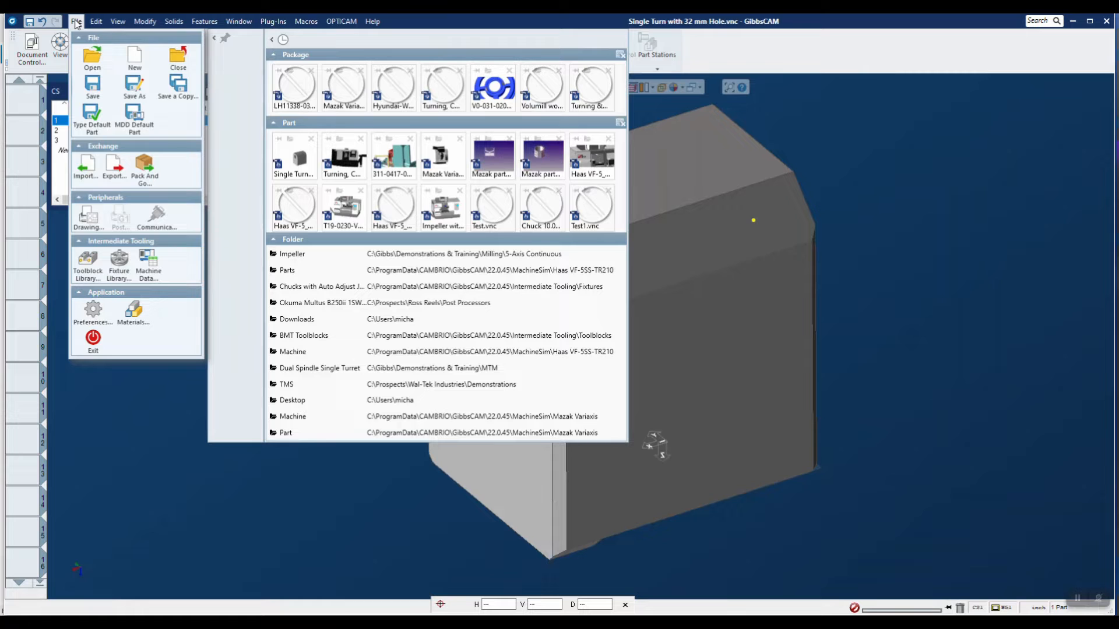
left_click(88, 260)
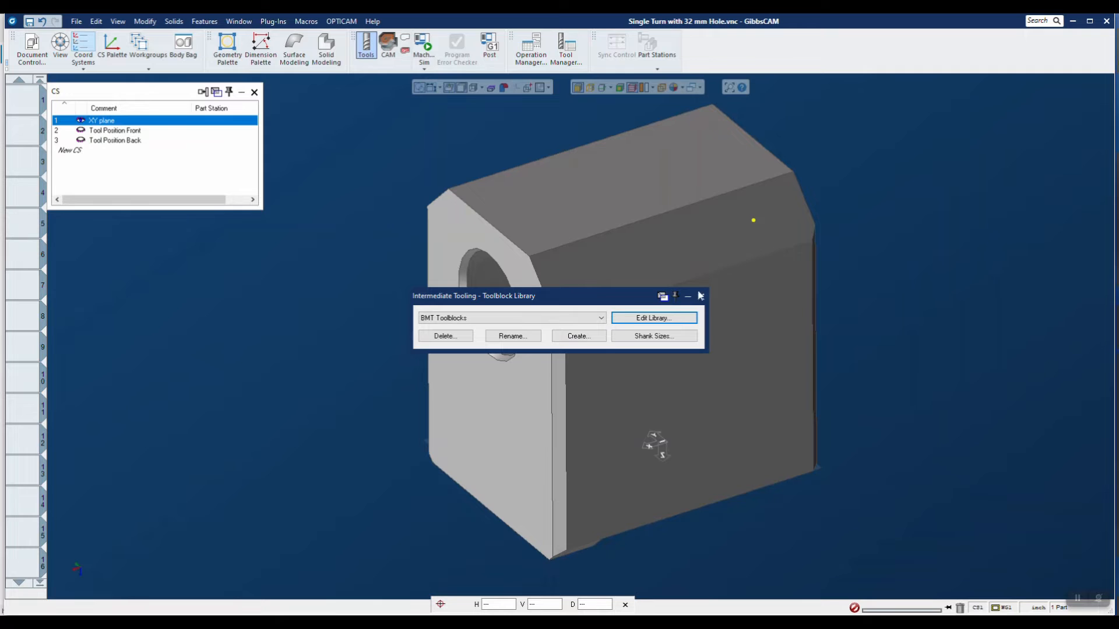
left_click(648, 319)
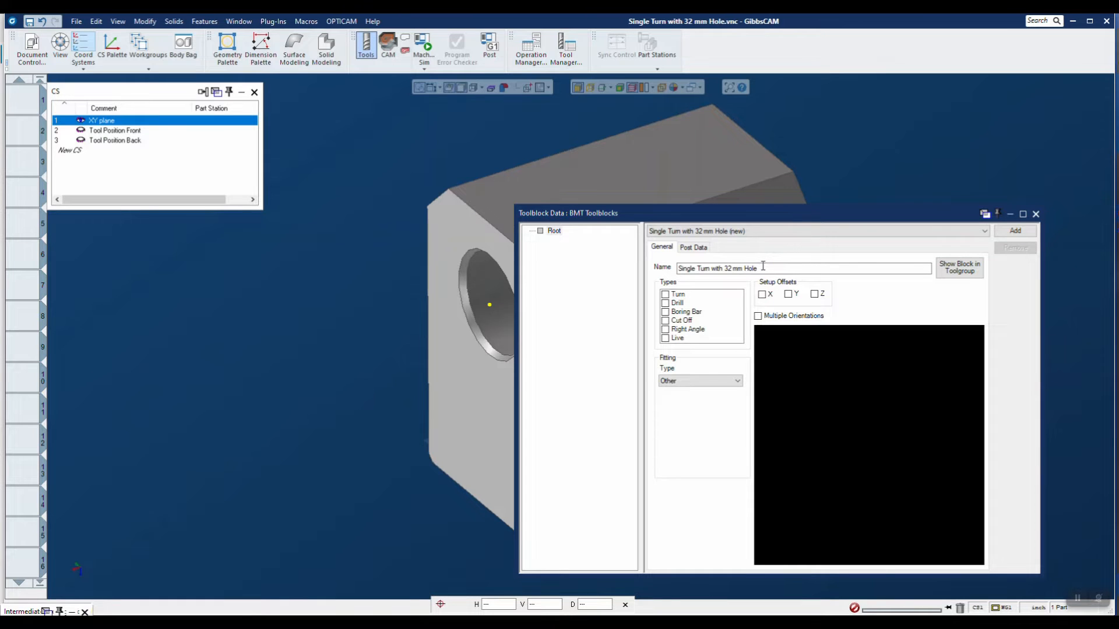
Select the whole holder body and add it under Root as a simulation body labelled Single Turn with 32 mm Hole.
right_click(553, 232)
left_click(490, 197)
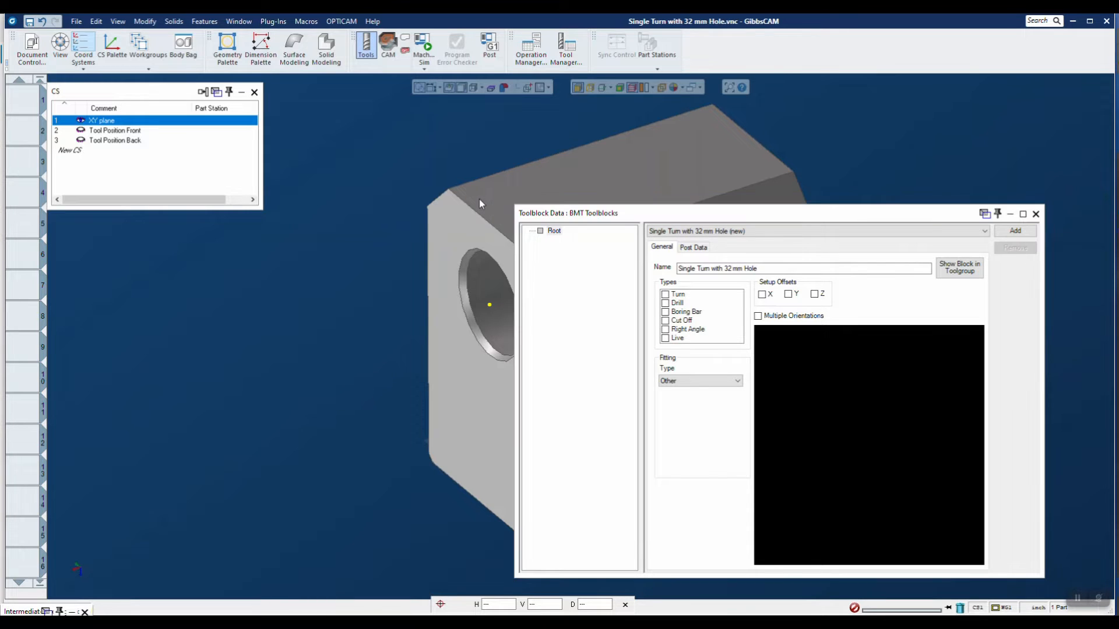
left_click(479, 198)
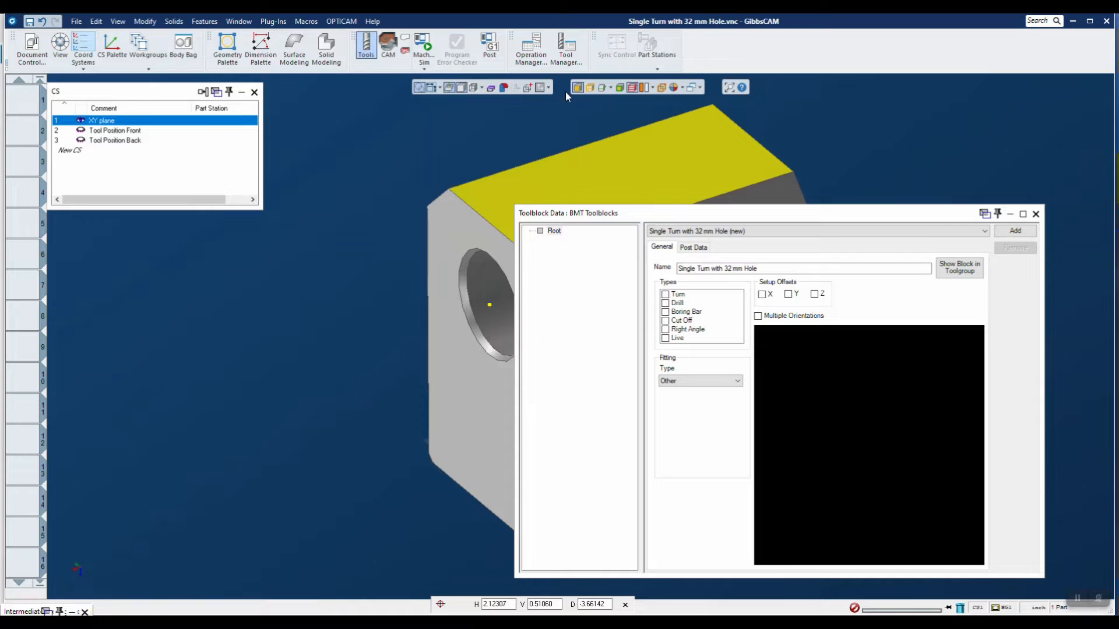
left_click(490, 181)
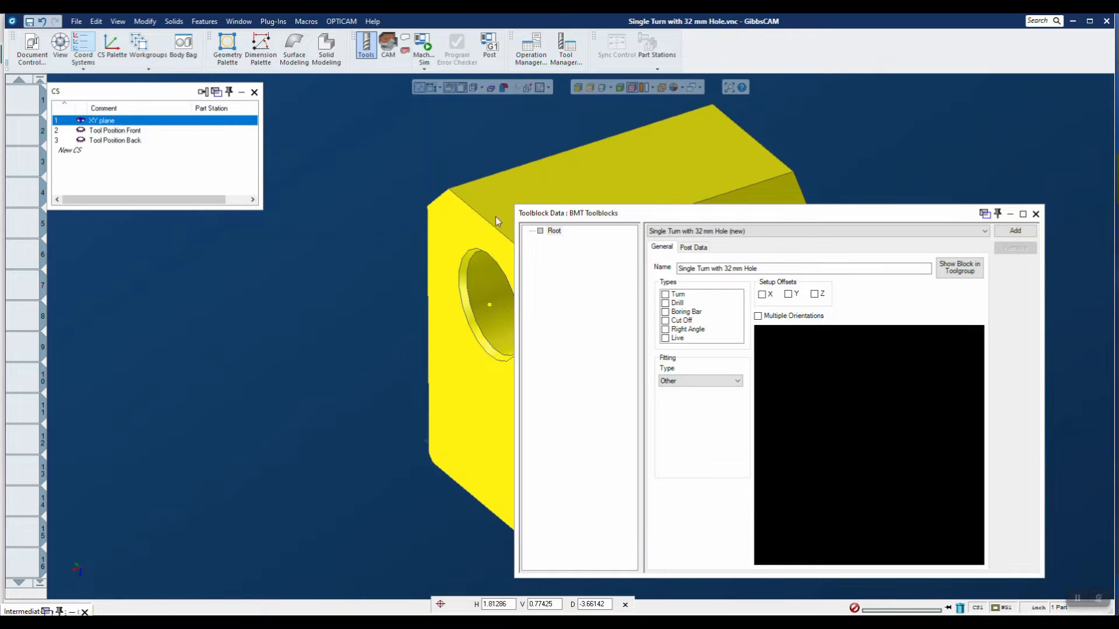
right_click(551, 233)
mouse_move(595, 243)
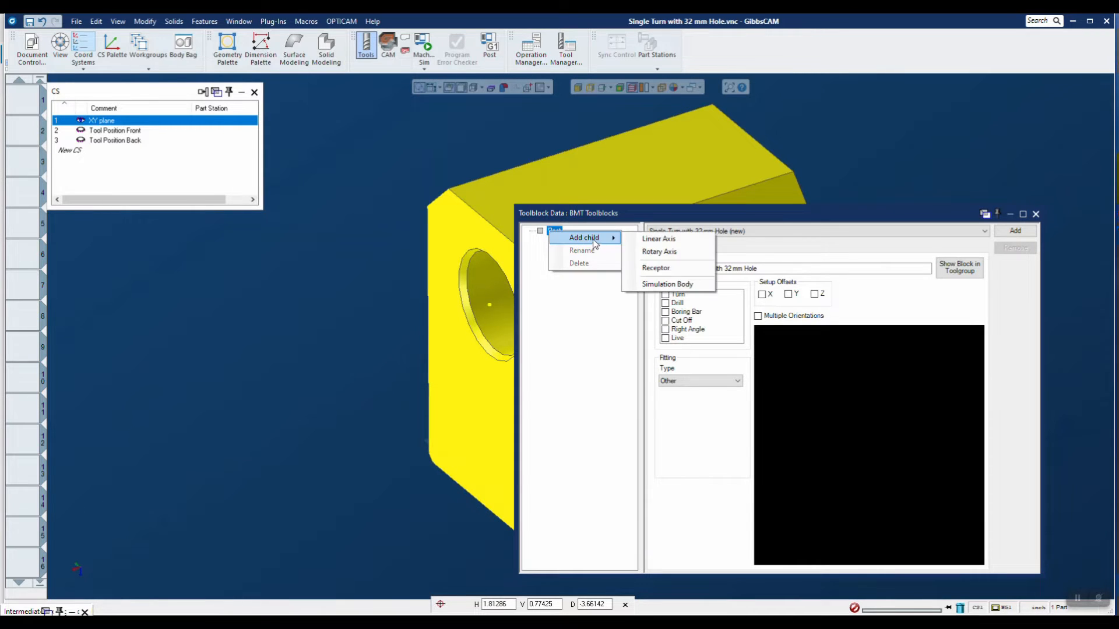
left_click(652, 285)
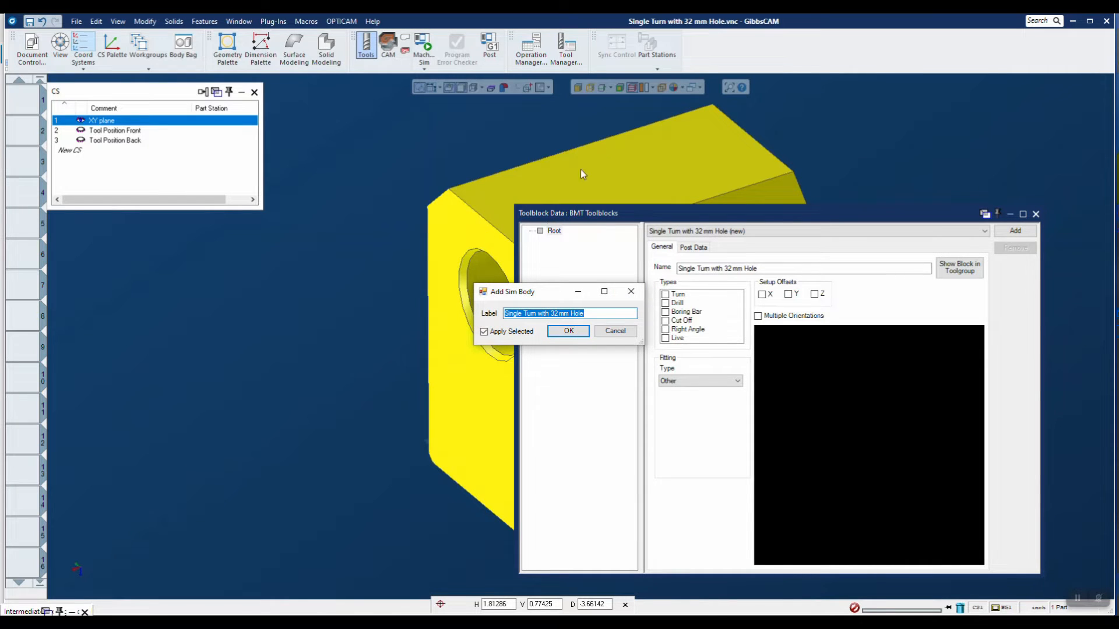
left_click(590, 156)
left_click(564, 332)
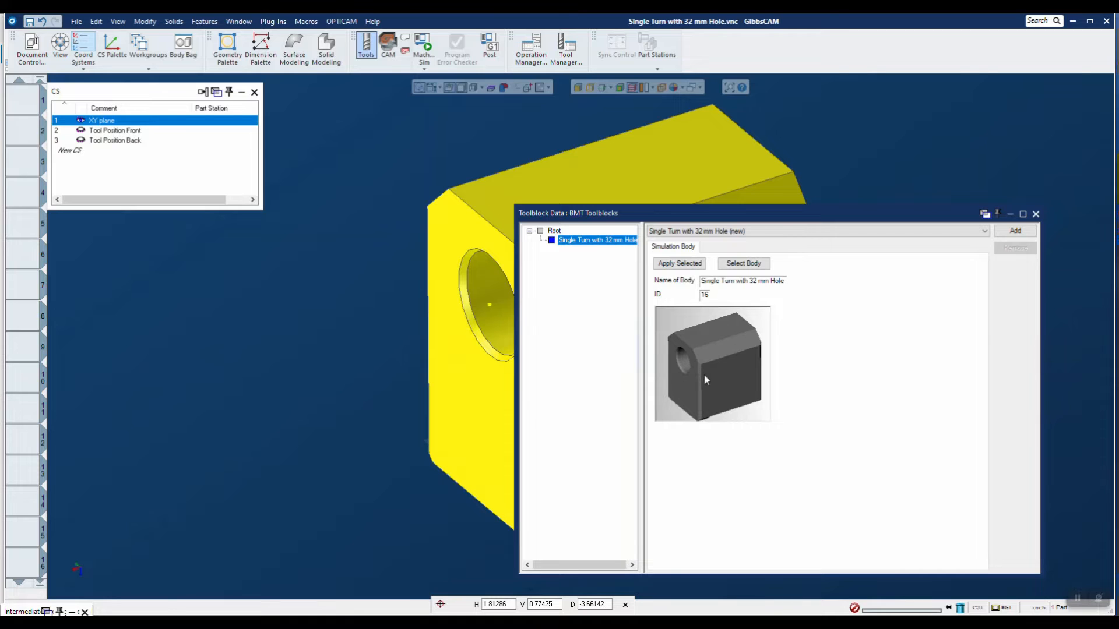
Add a receptor named Tool Position Front under Root and take its home position and vectors from the Tool Position Front coordinate system.
left_click(124, 133)
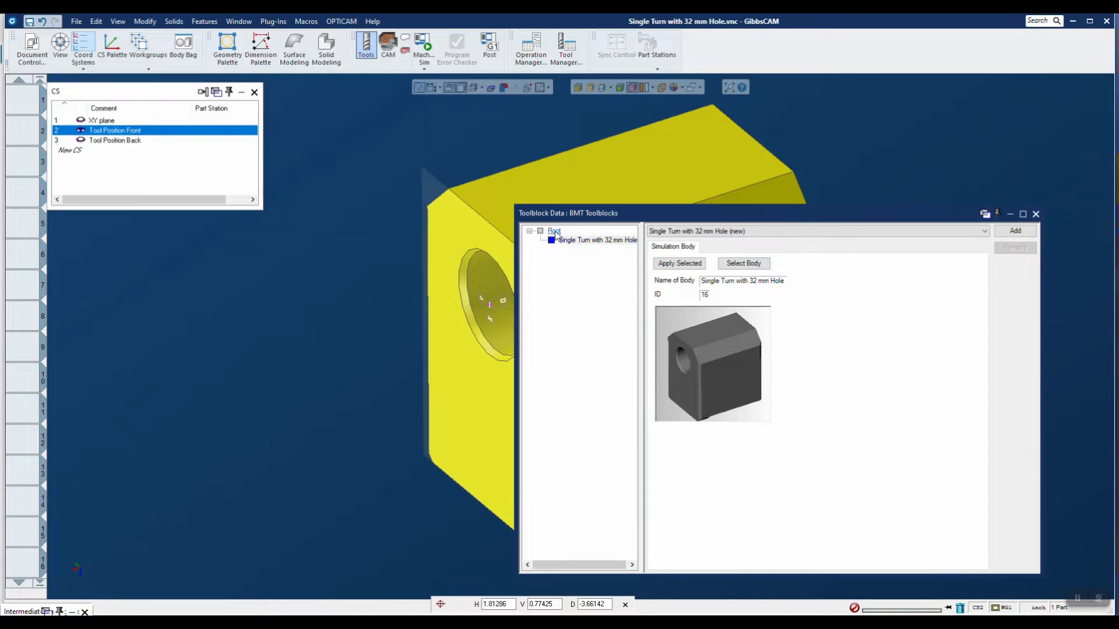
left_click(555, 232)
right_click(556, 233)
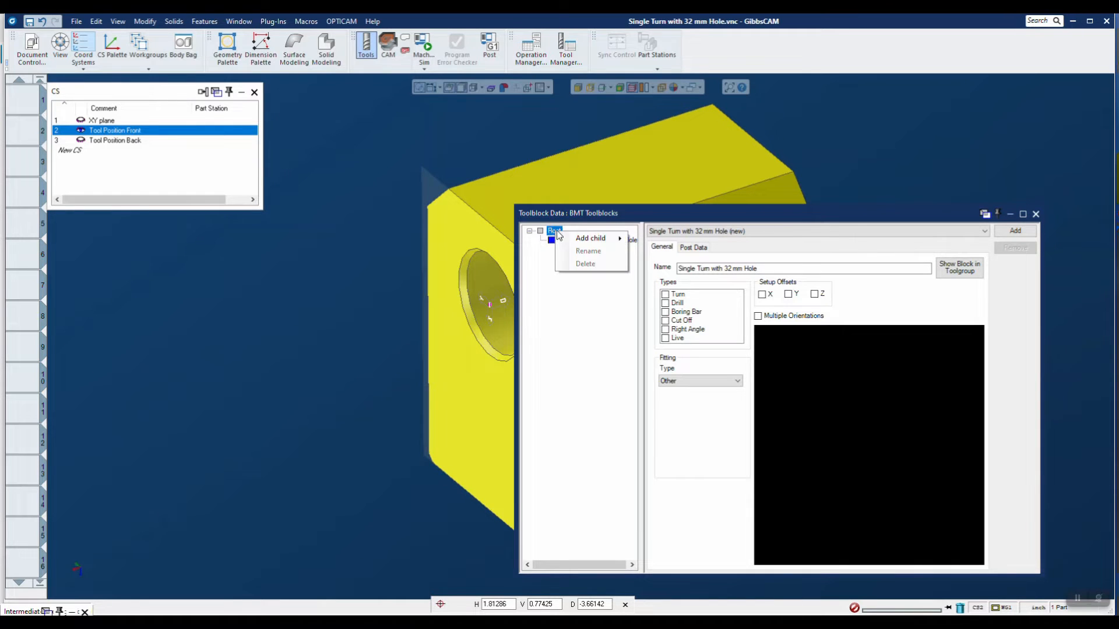
mouse_move(597, 239)
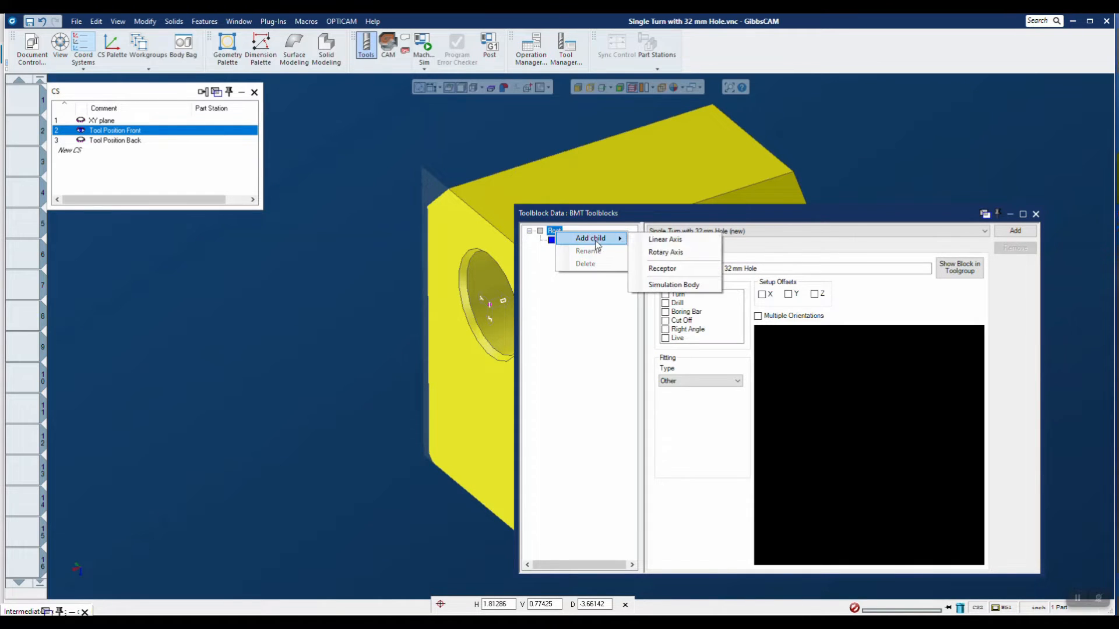
left_click(663, 268)
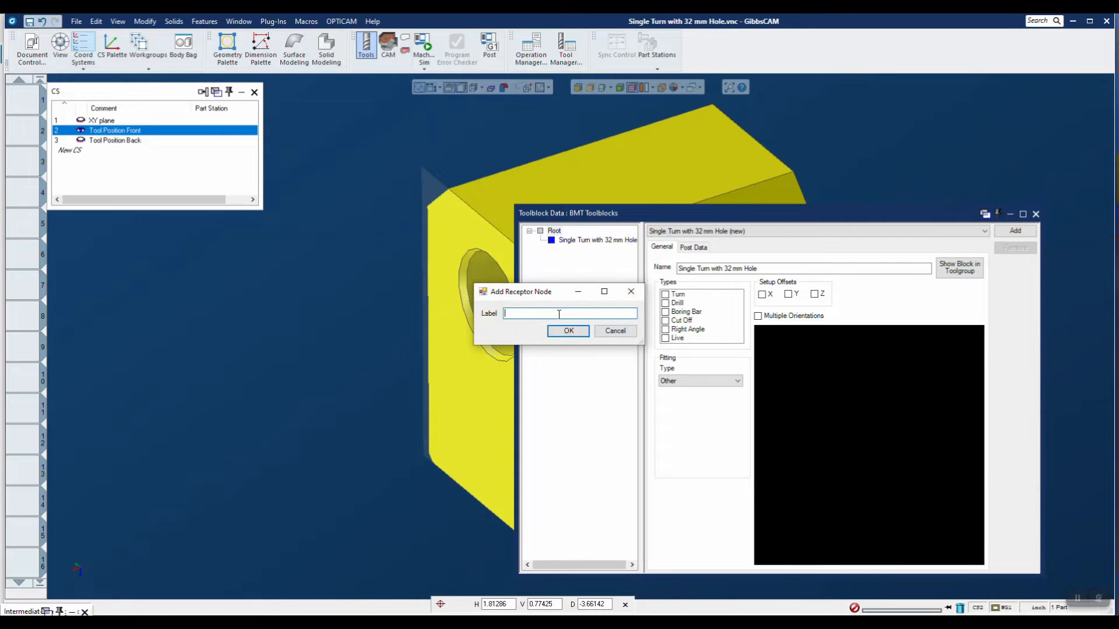
type("Tool Position Front")
left_click(579, 331)
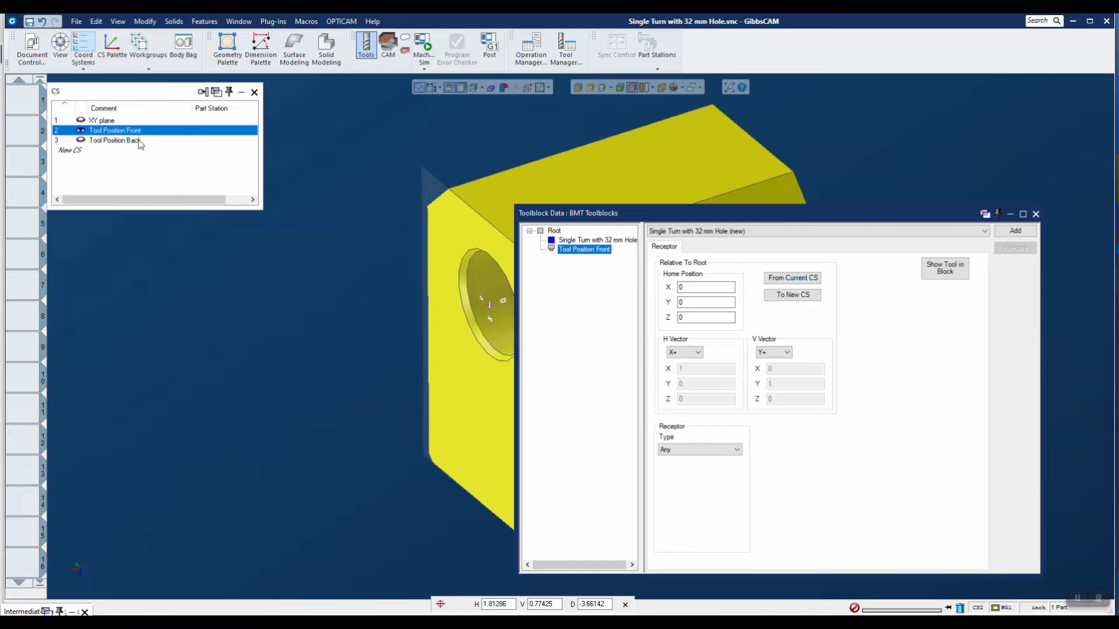
left_click(788, 280)
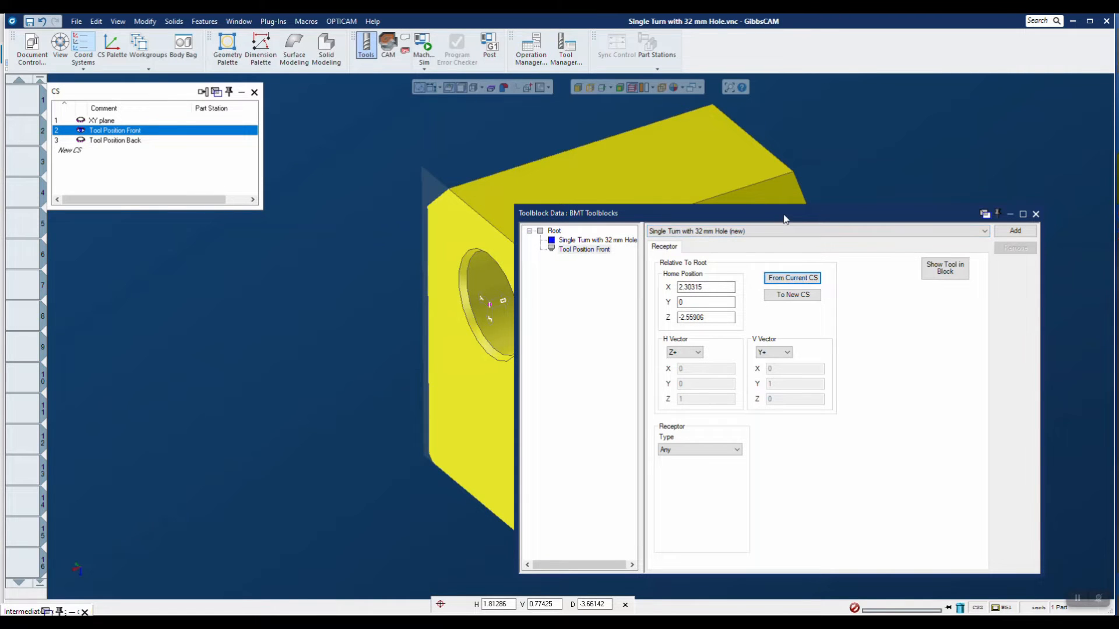
left_click_drag(785, 219, 855, 243)
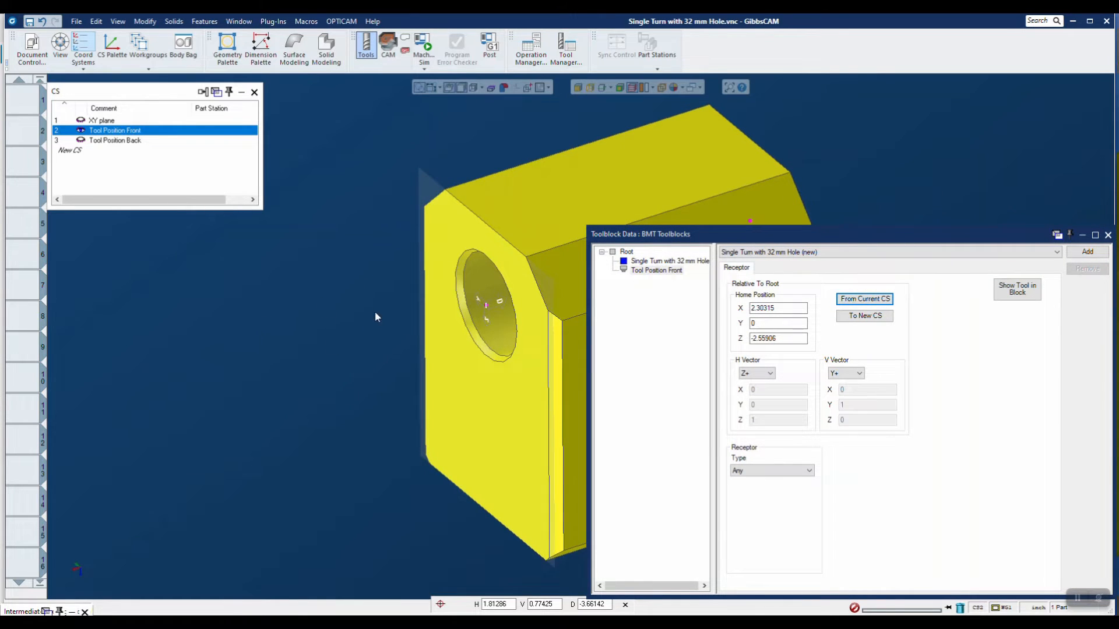
scroll(278, 316, "up", 5)
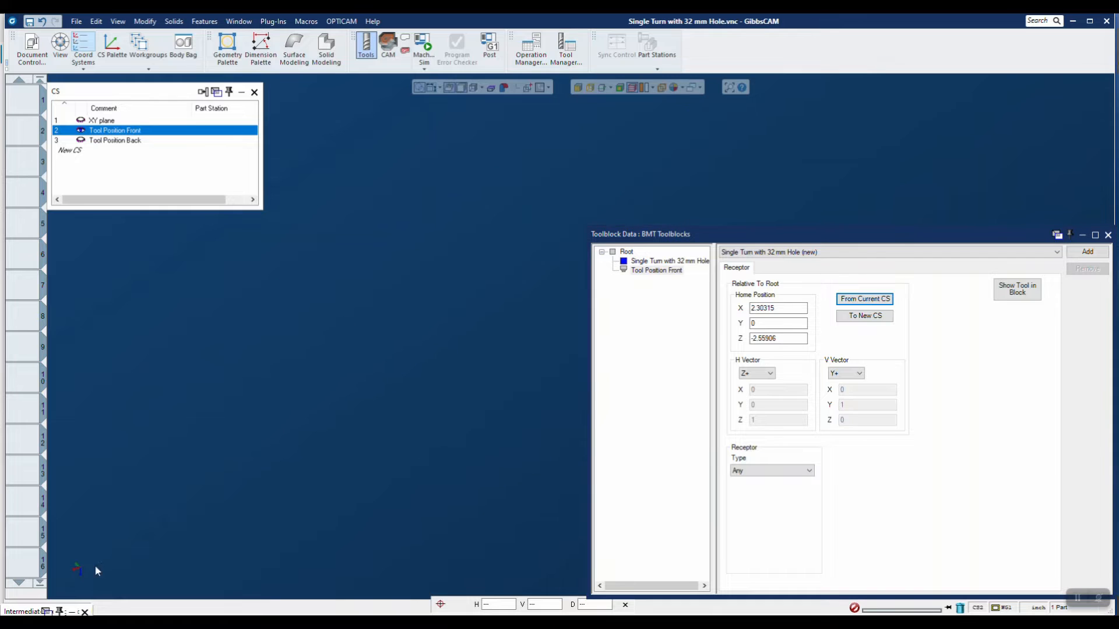
left_click(66, 558)
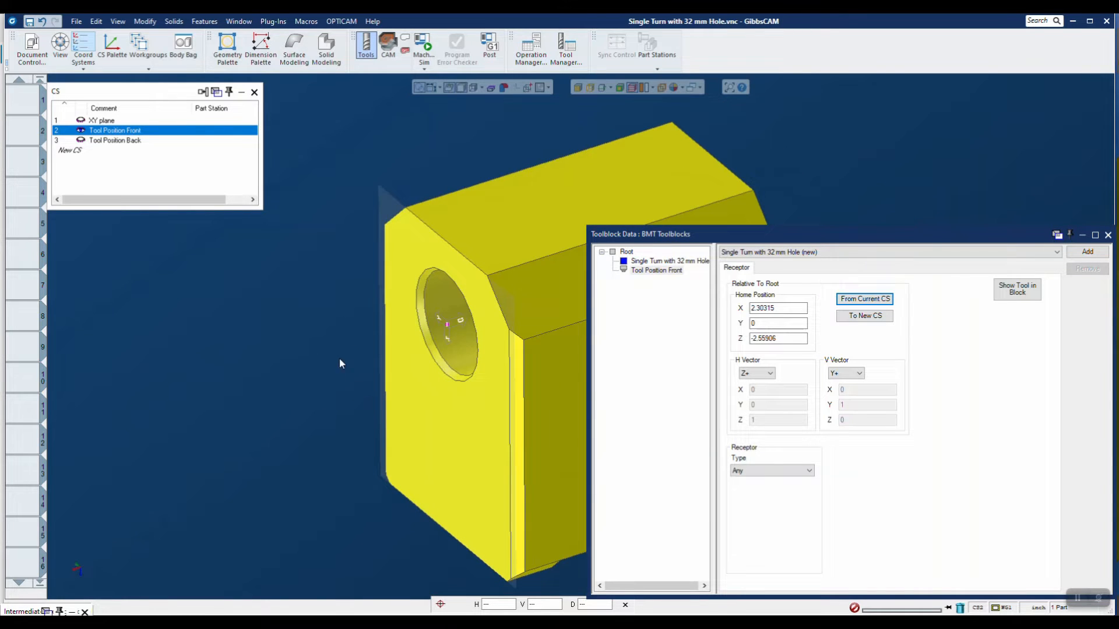
middle_click_drag(317, 298, 85, 320)
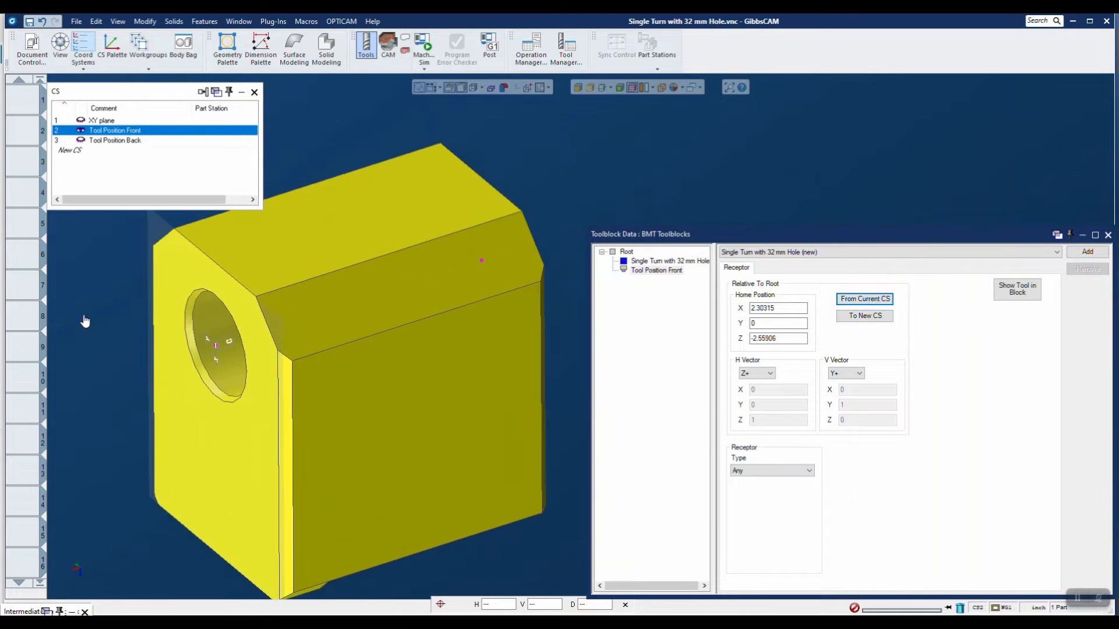
left_click(129, 151)
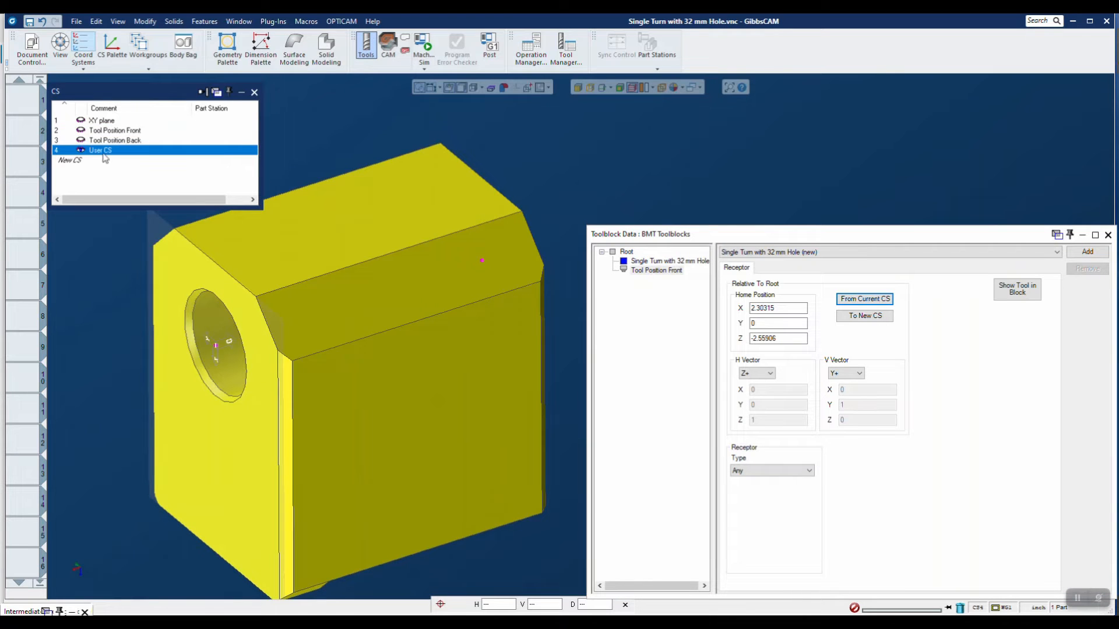
right_click(107, 153)
left_click(131, 185)
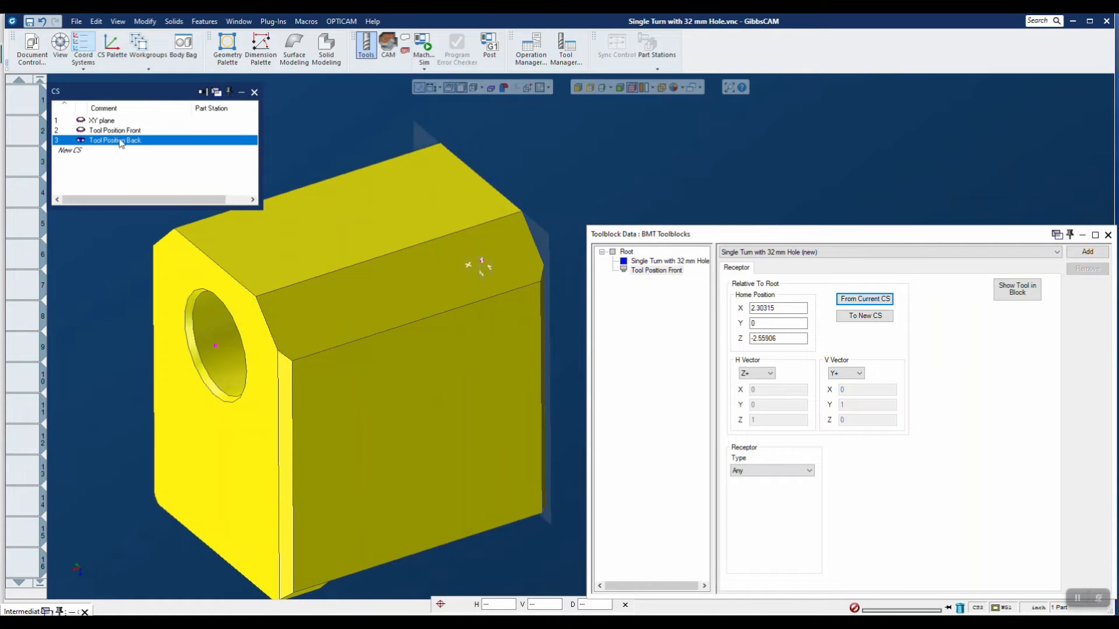
Add a receptor named Tool Position Back under Root and take its home position and vectors from the Tool Position Back coordinate system.
left_click(121, 143)
left_click(208, 141)
left_click(629, 255)
right_click(630, 257)
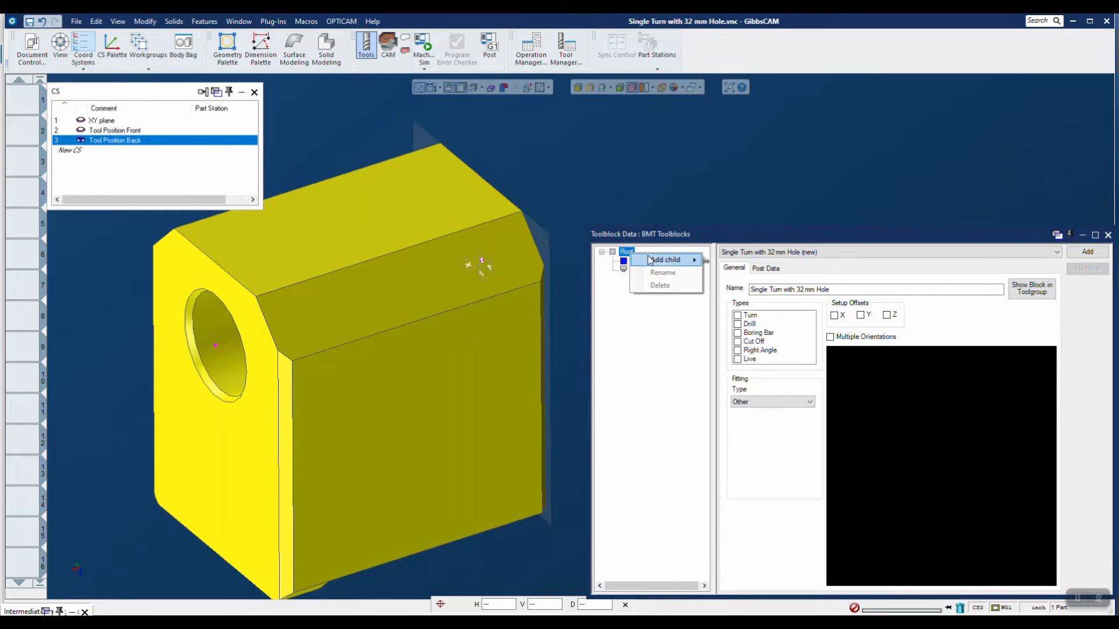
mouse_move(667, 259)
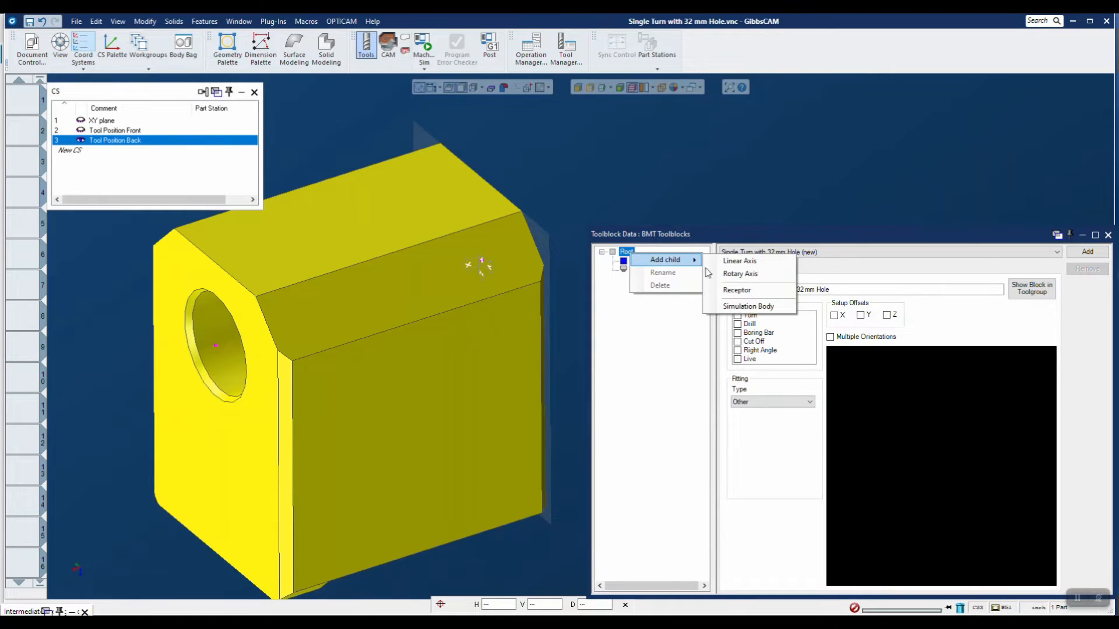
left_click(743, 292)
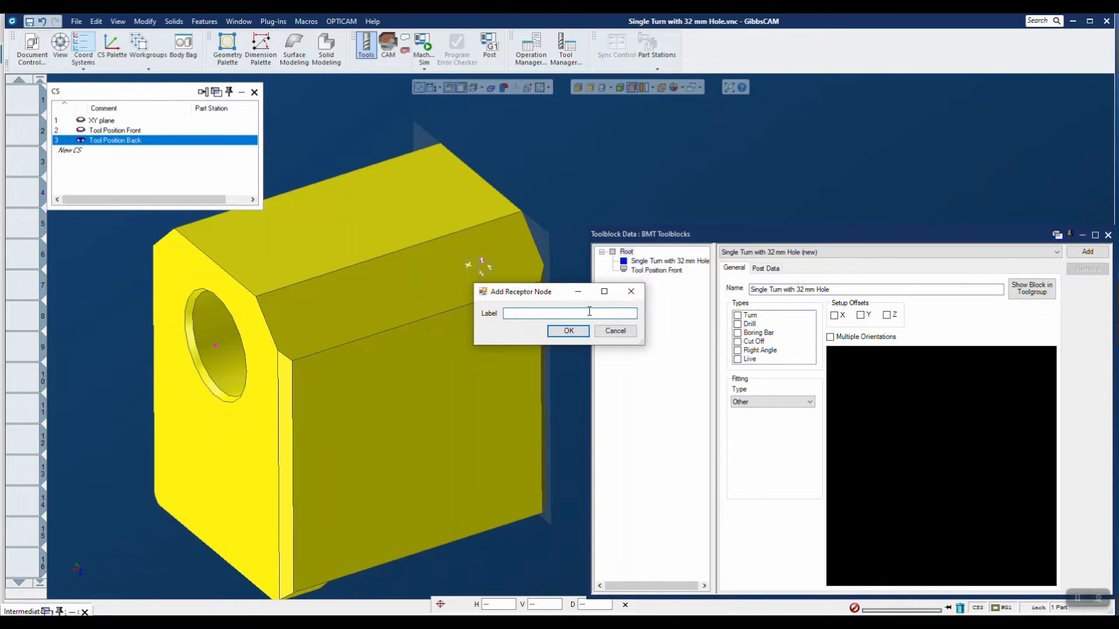
type("Tool Position Back")
left_click(561, 334)
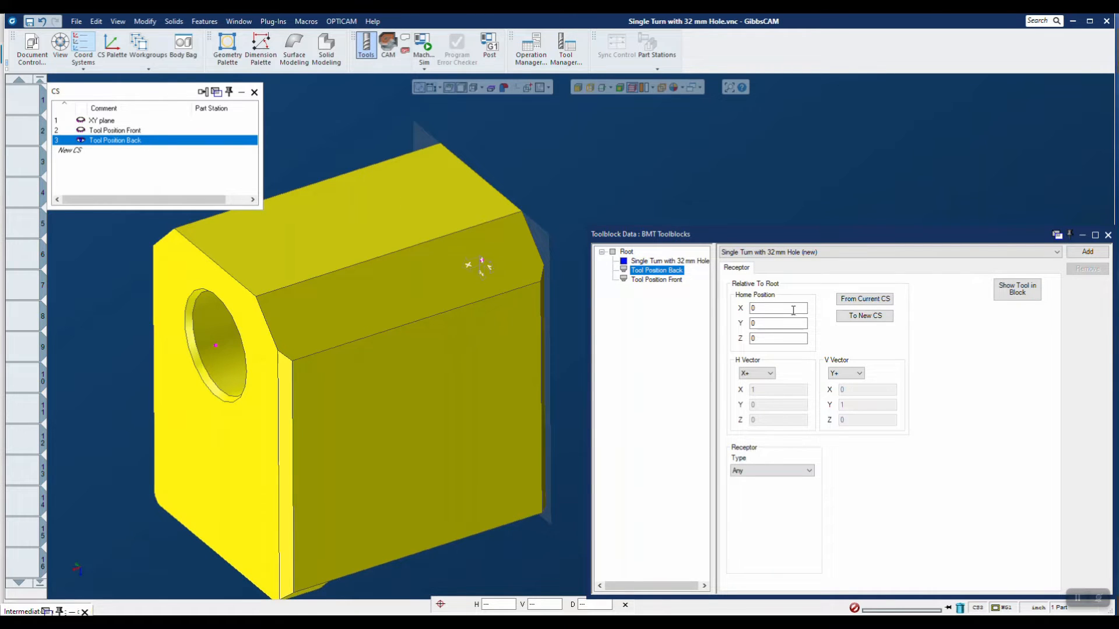
left_click(864, 300)
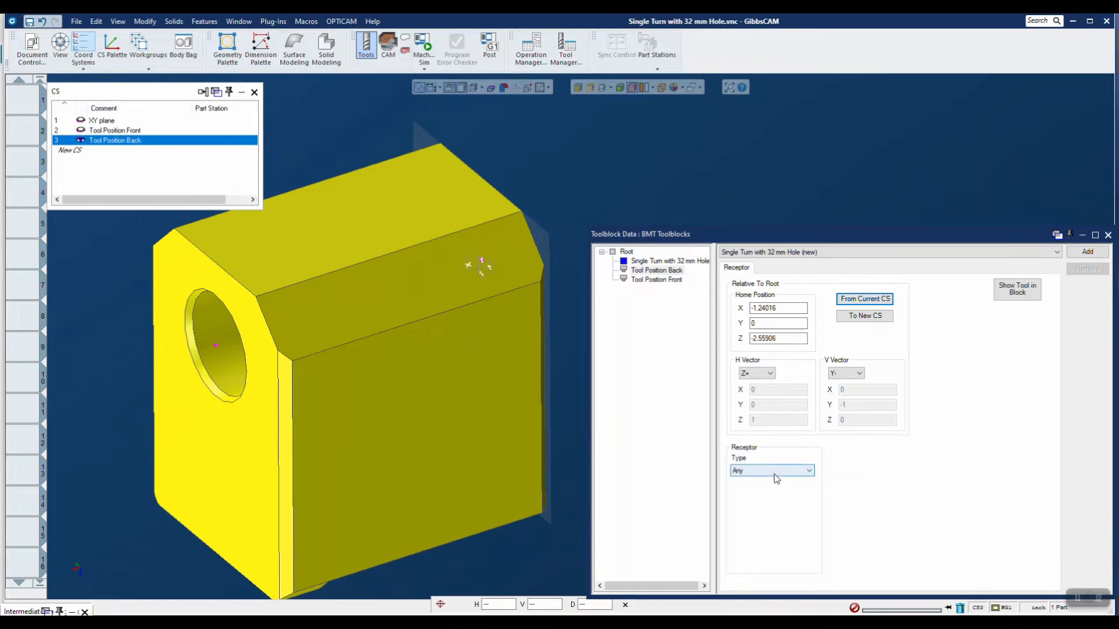
Enable the Turn, Drill and Boring Bar types for the toolblock's Root and set its fitting type to Turret Toolblock.
left_click(625, 251)
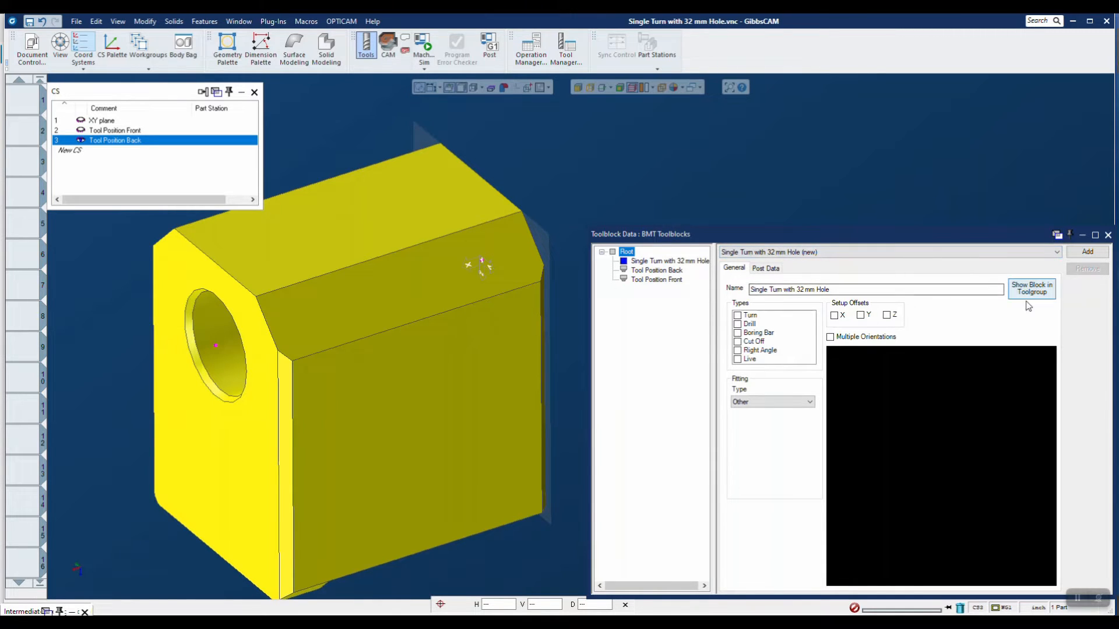
left_click(737, 316)
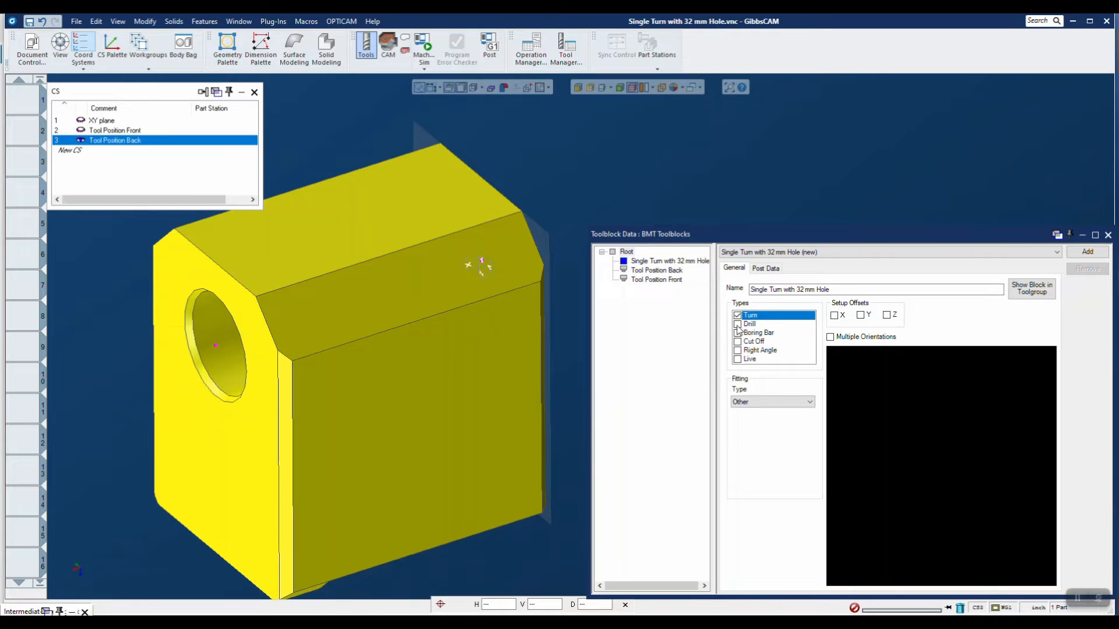
left_click(738, 324)
left_click(738, 333)
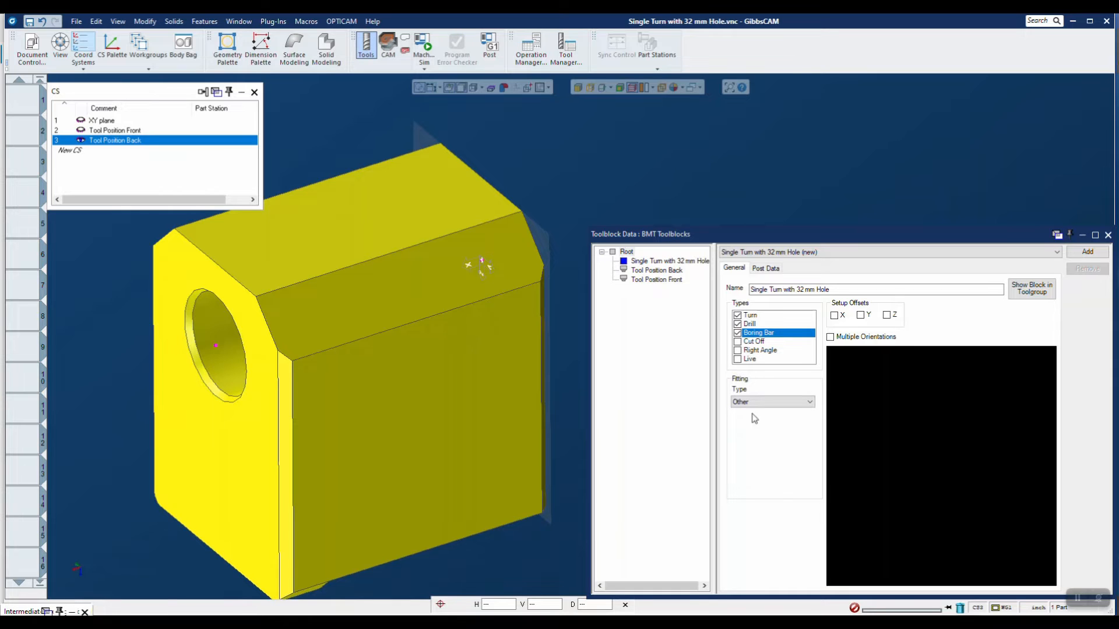
left_click(802, 403)
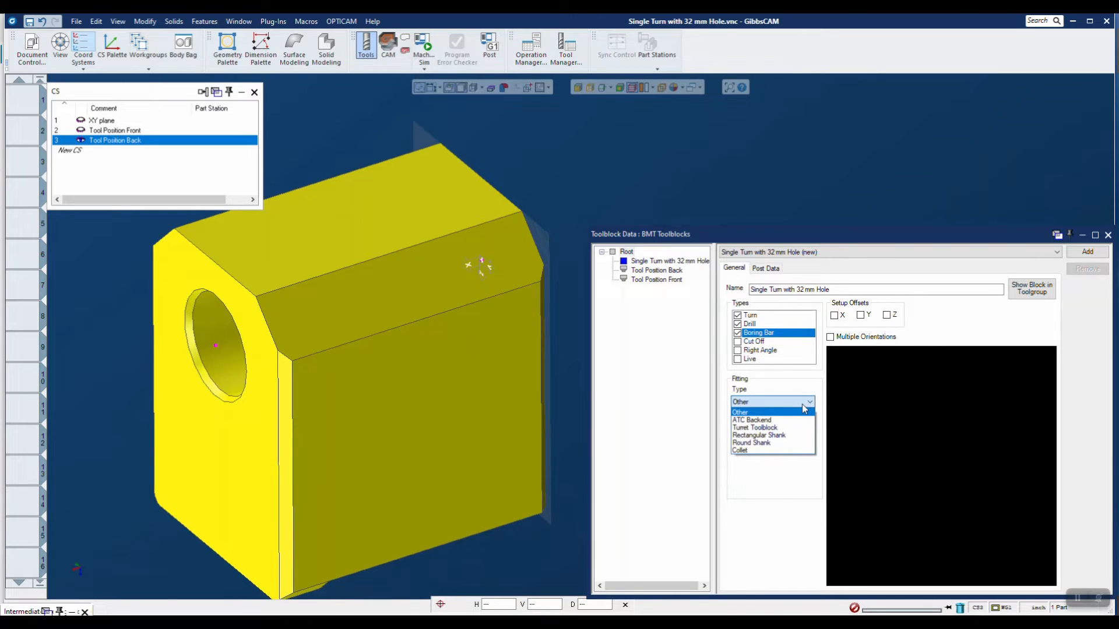
left_click(762, 429)
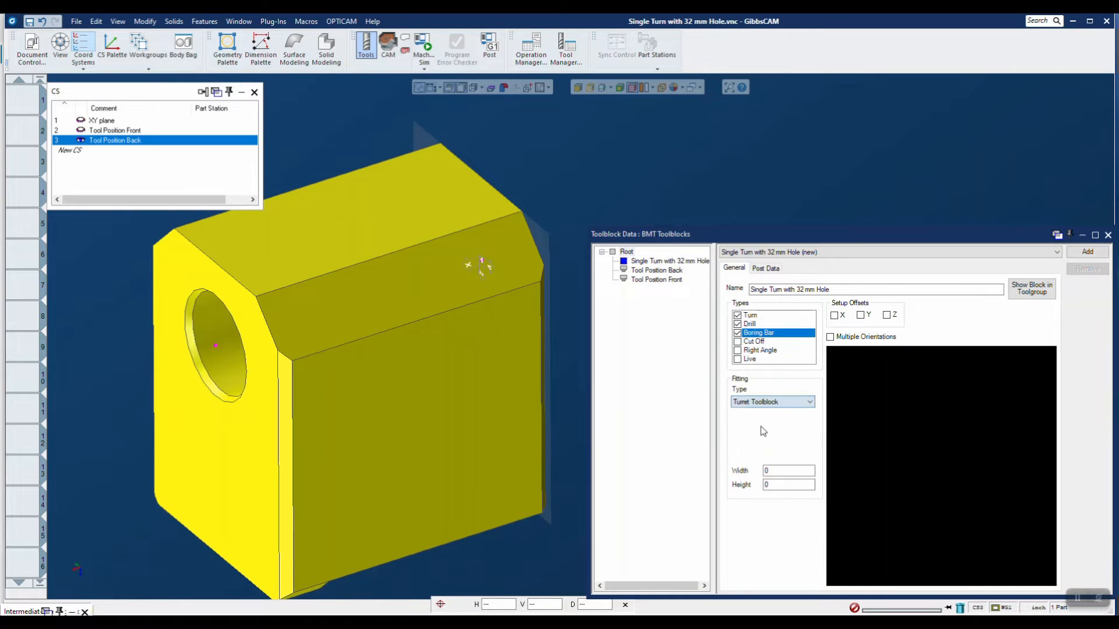
Set the turret toolblock fitting's width to 75 and height to 93.
left_click(771, 470)
left_click(577, 422)
left_click(770, 471)
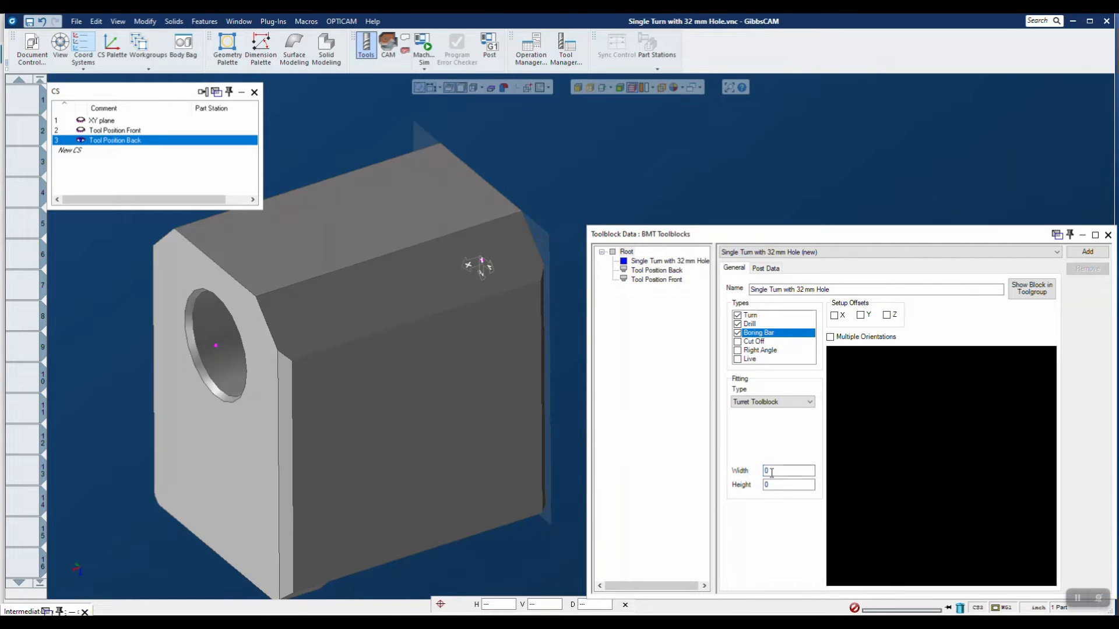
double_click(771, 471)
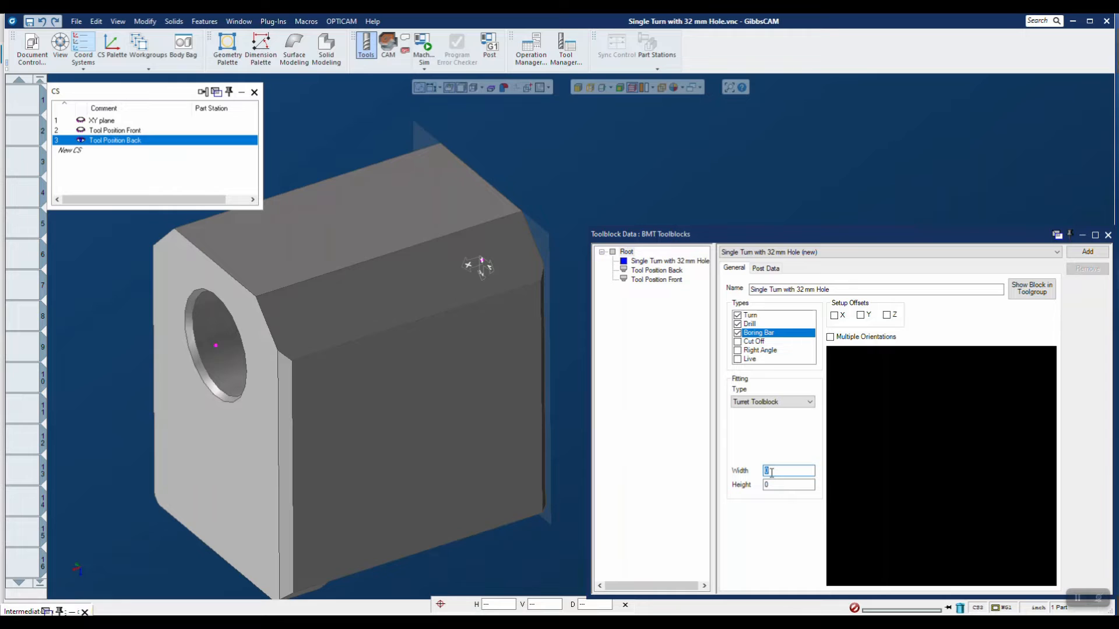
type("75")
double_click(776, 487)
type("93")
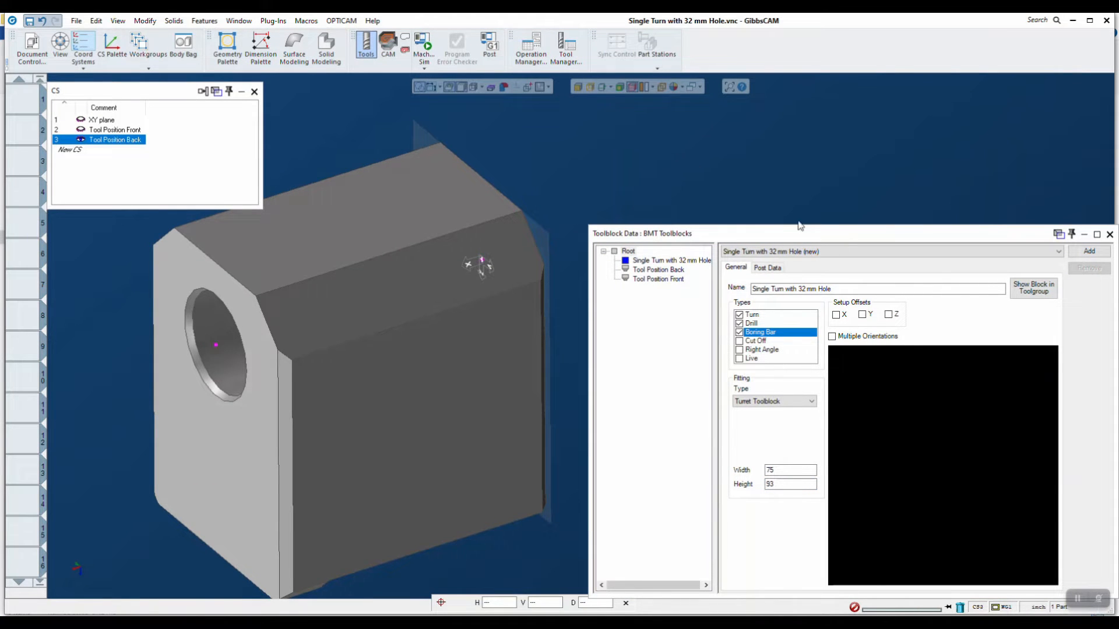
Enable the X setup offset and add the Single Turn with 32 mm Hole toolblock to the BMT Toolblocks library.
left_click(837, 315)
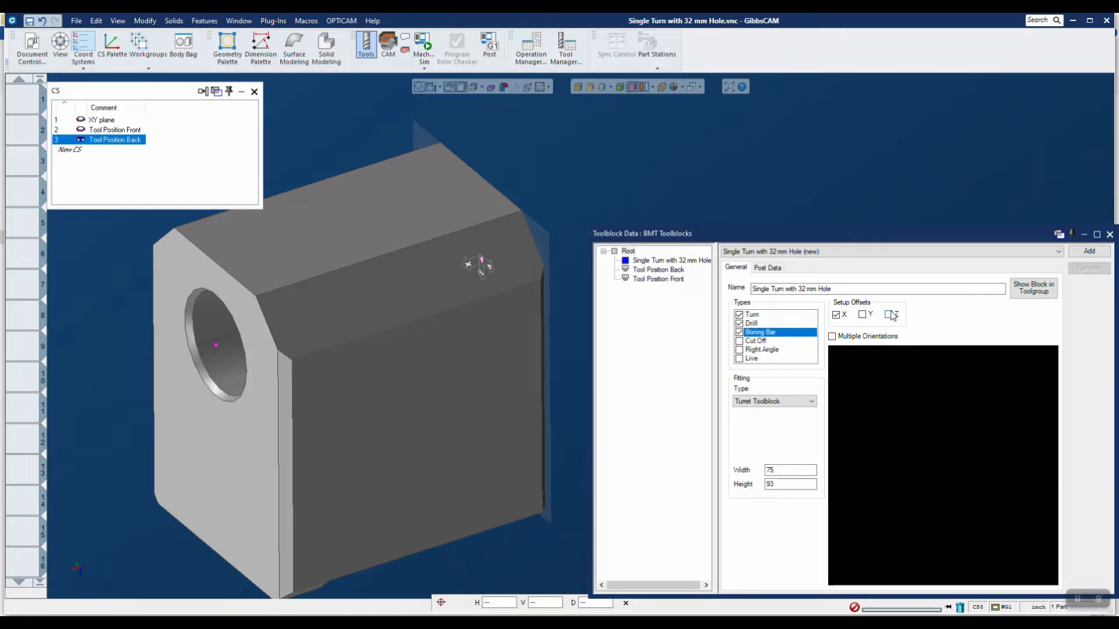
left_click(1087, 251)
left_click(1087, 251)
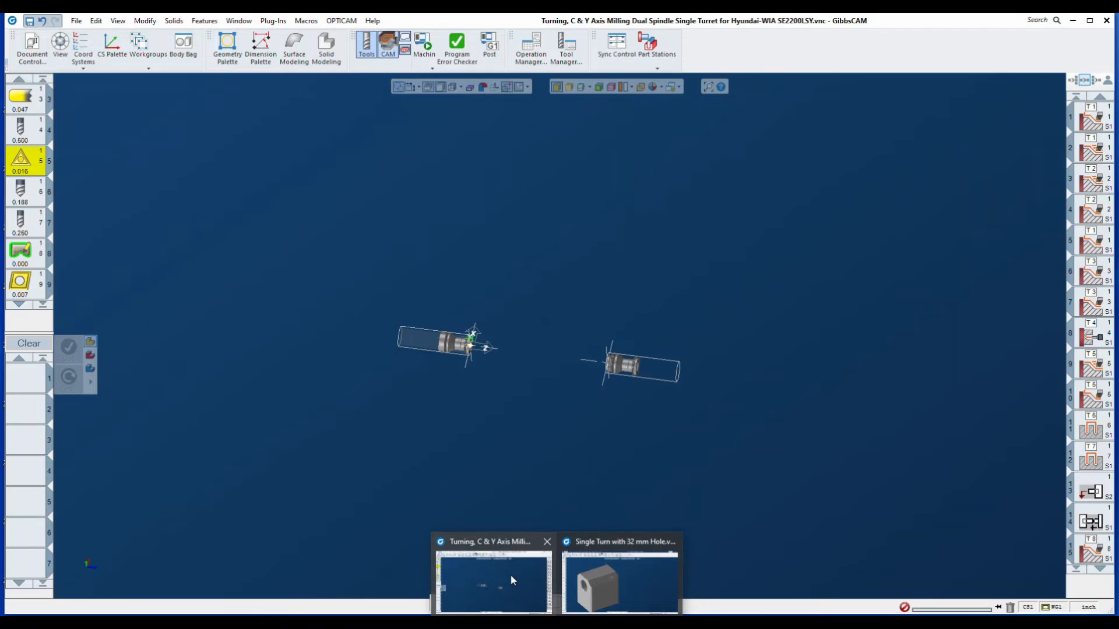
In the dual-spindle turning part's window, edit the Hyundai-WIA SE2200LSY machine data and enable Uses Multi-Position Toolblocks for toolgroup 1.
left_click(509, 572)
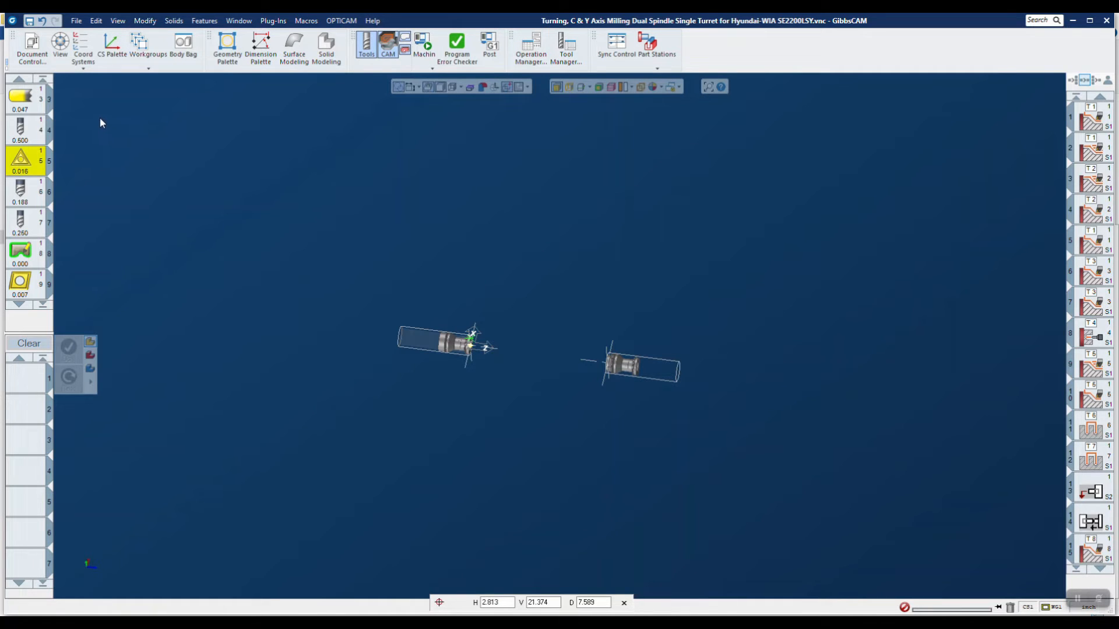
left_click(75, 21)
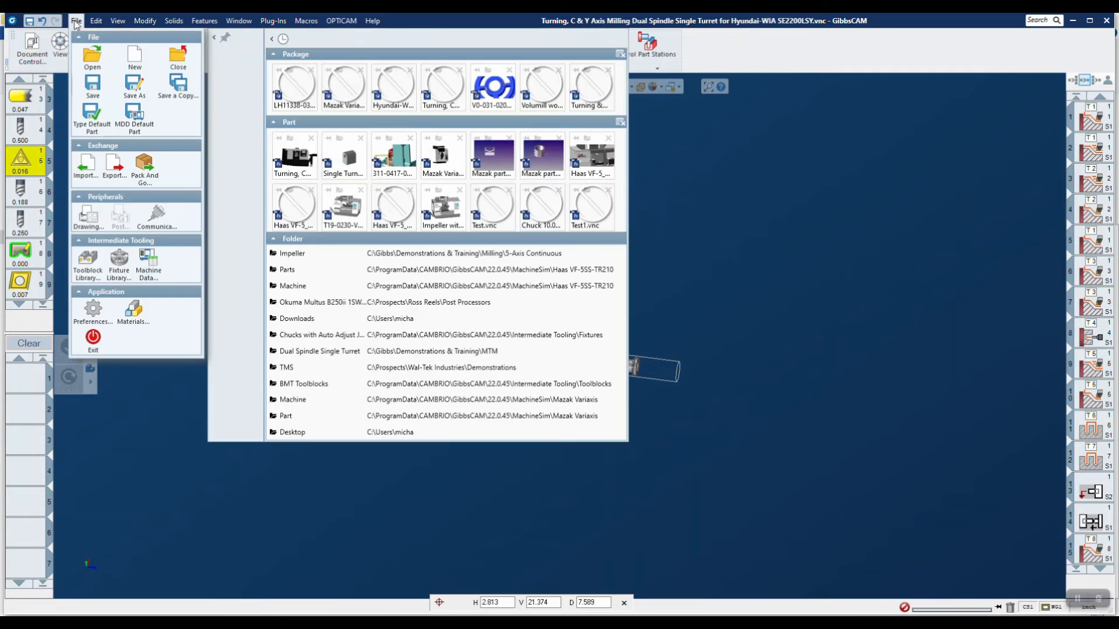
left_click(150, 271)
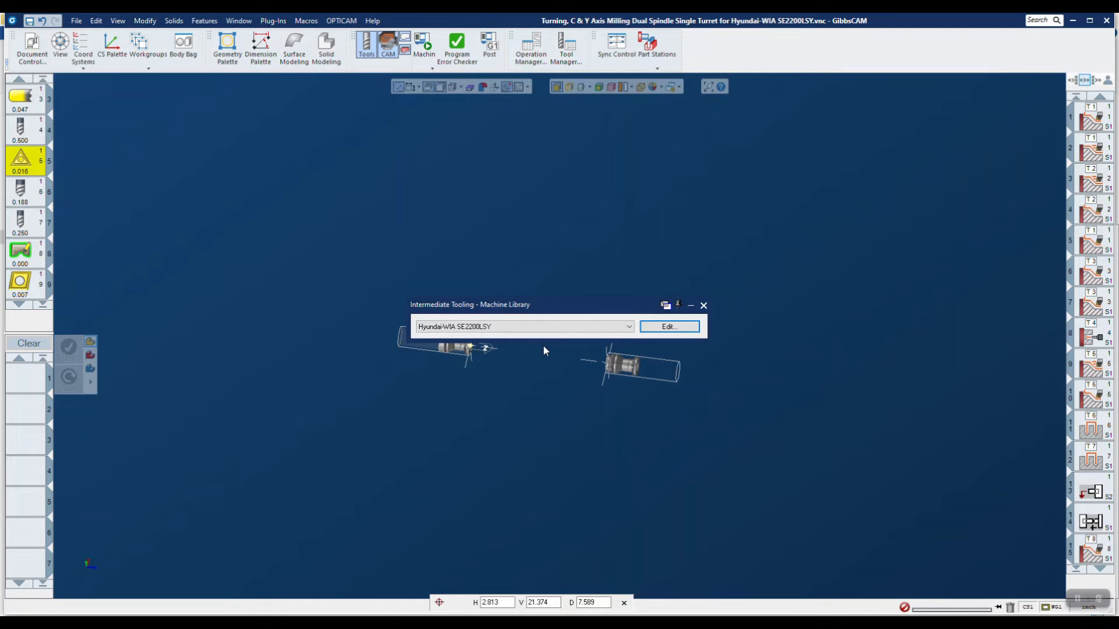
left_click(666, 327)
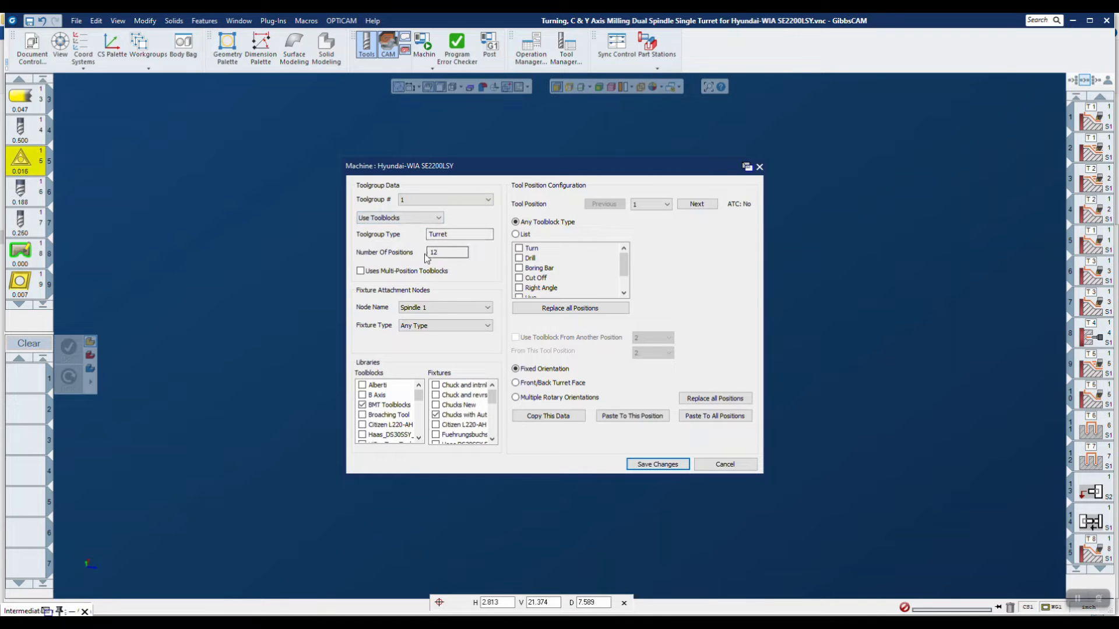
left_click(360, 271)
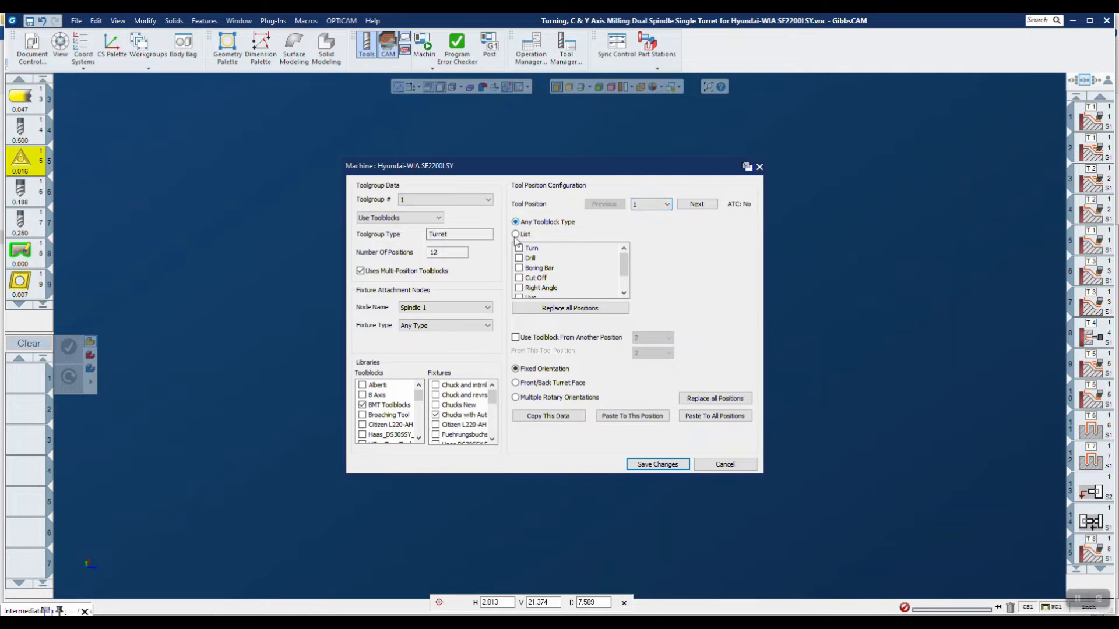
Review the configurations of tool positions 12, 1, 2 and 3, save the machine changes and close the Machine Library.
left_click(666, 204)
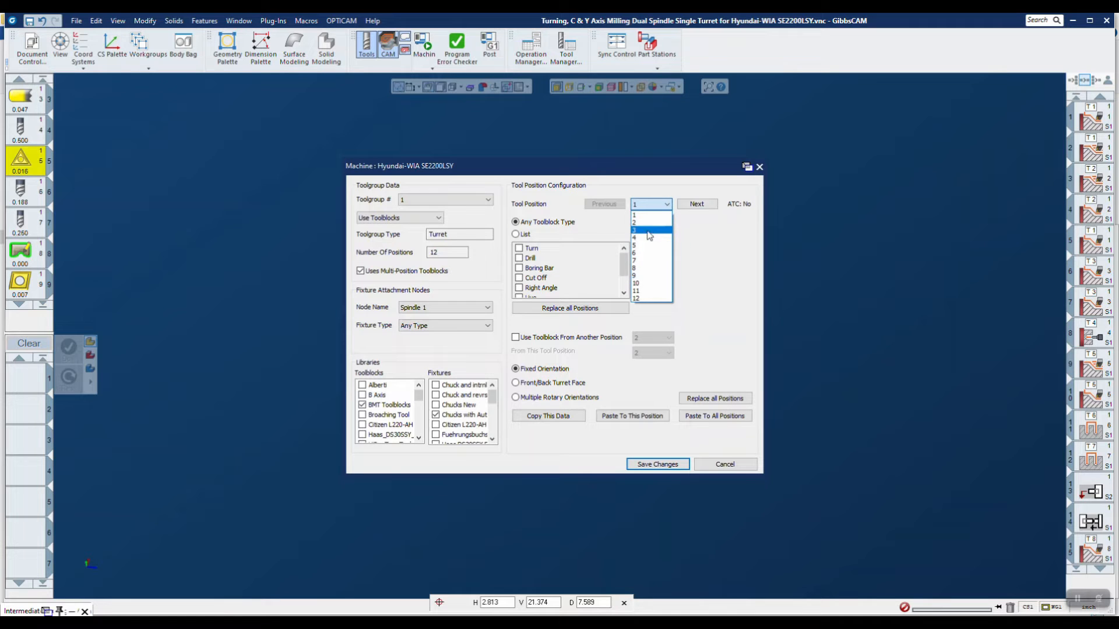
left_click(646, 297)
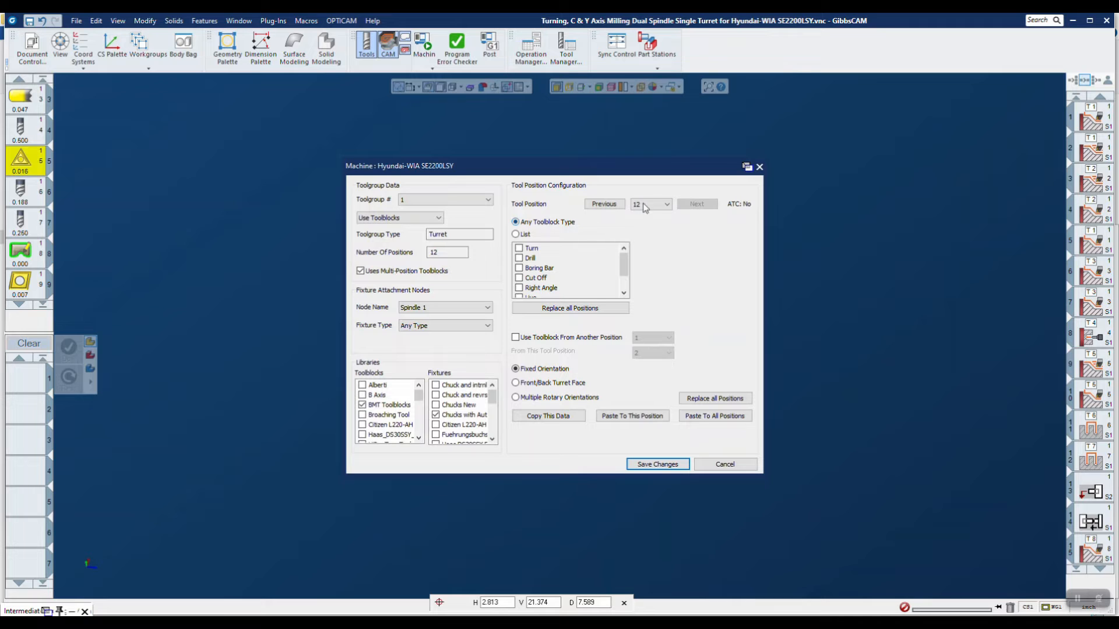
left_click(666, 205)
left_click(650, 215)
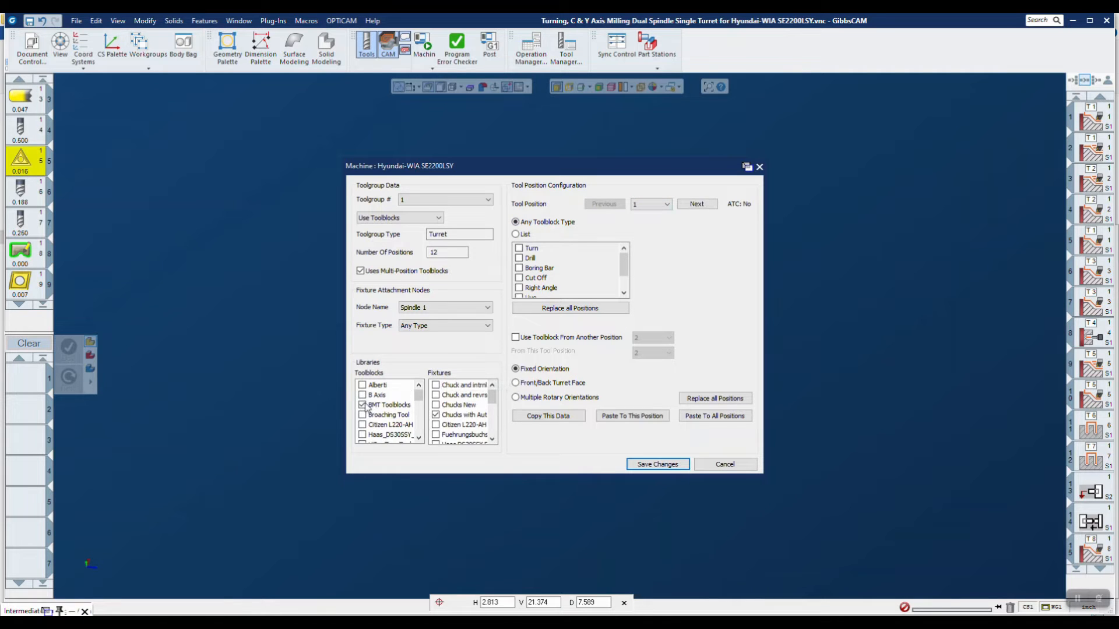
left_click(656, 206)
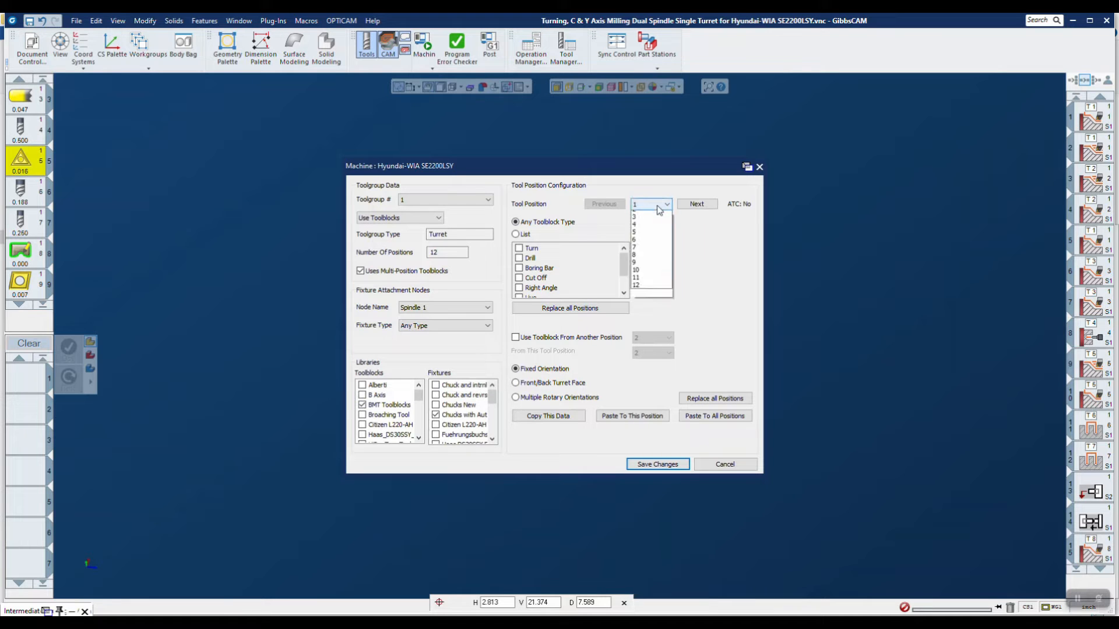
left_click(651, 225)
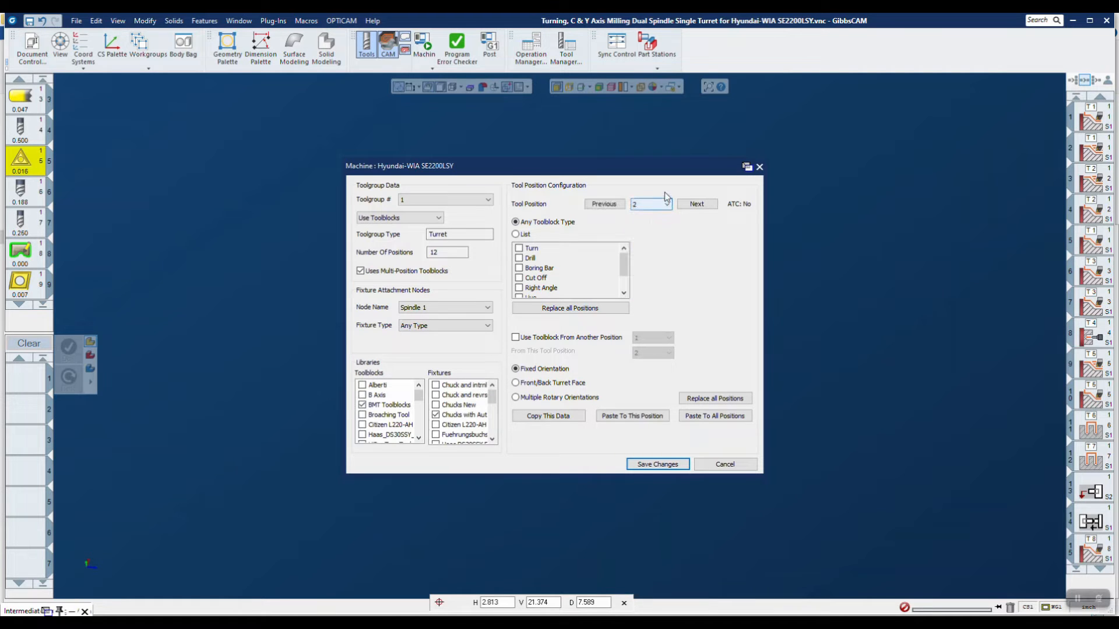
left_click(664, 205)
left_click(658, 230)
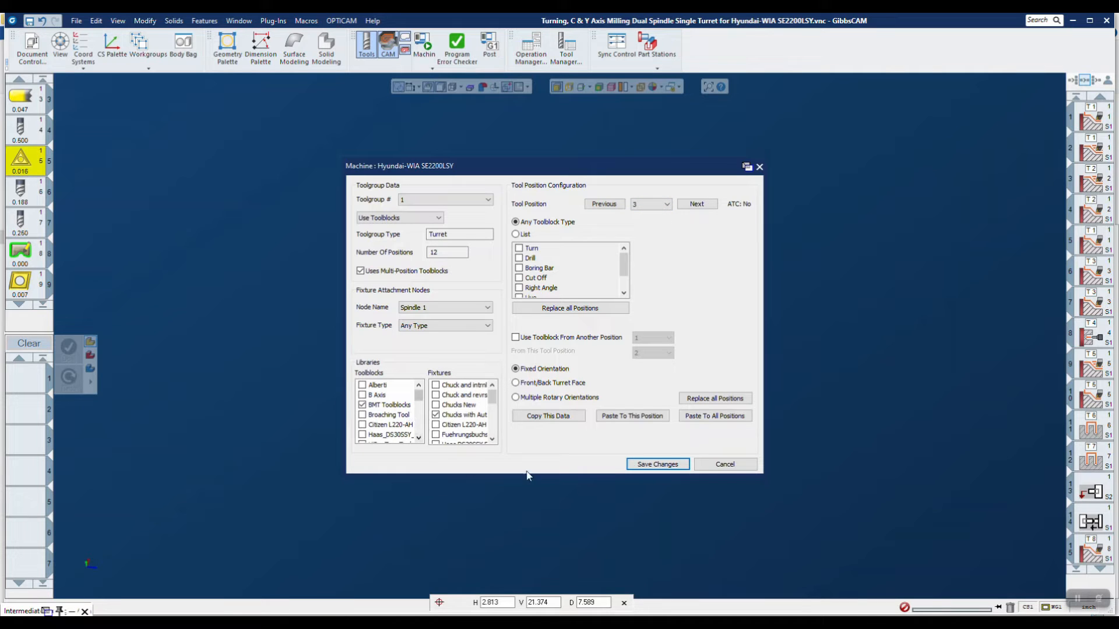
left_click(656, 465)
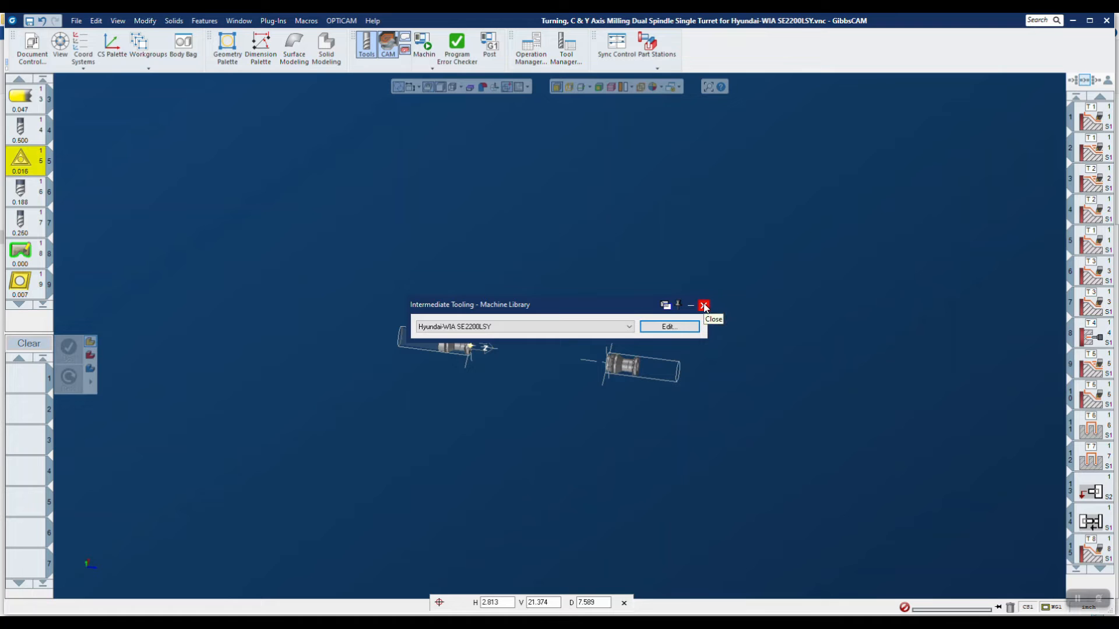
left_click(704, 305)
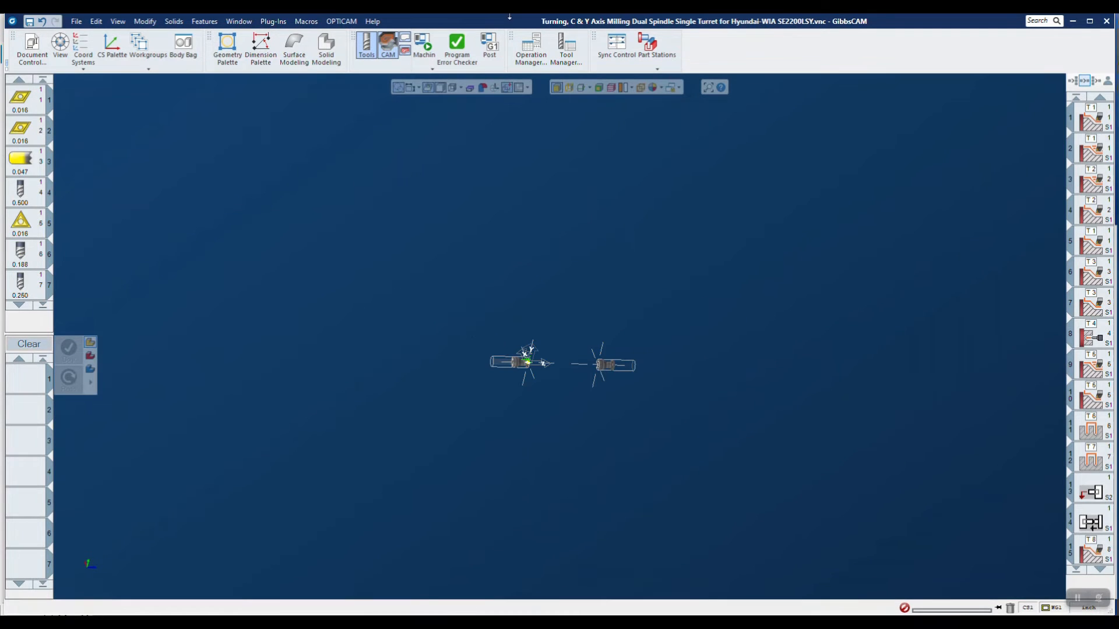
left_click(26, 196)
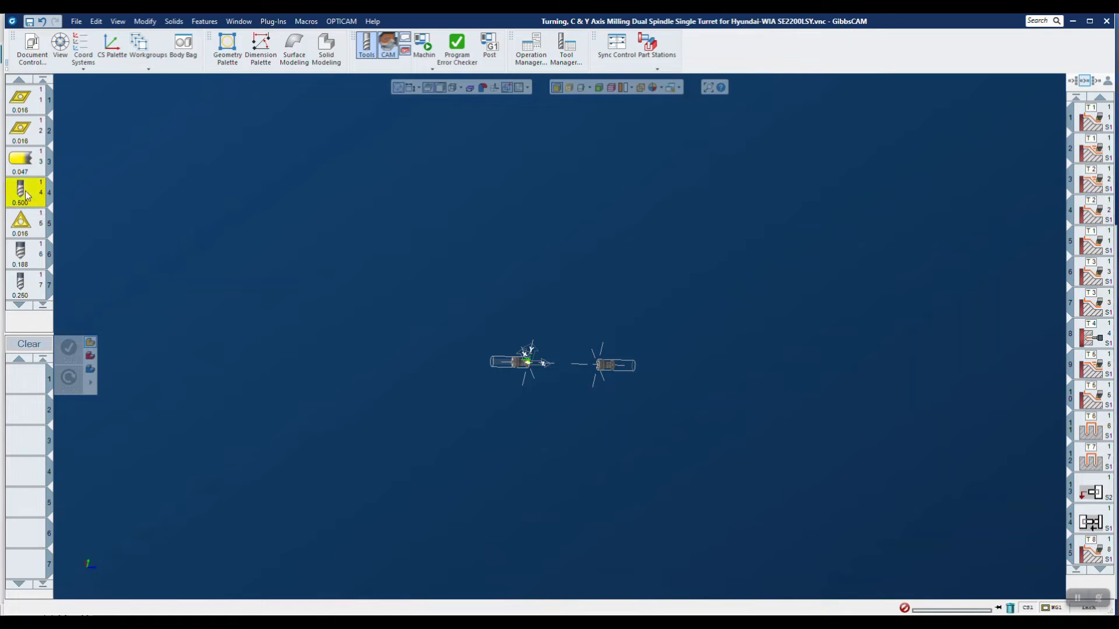
double_click(26, 196)
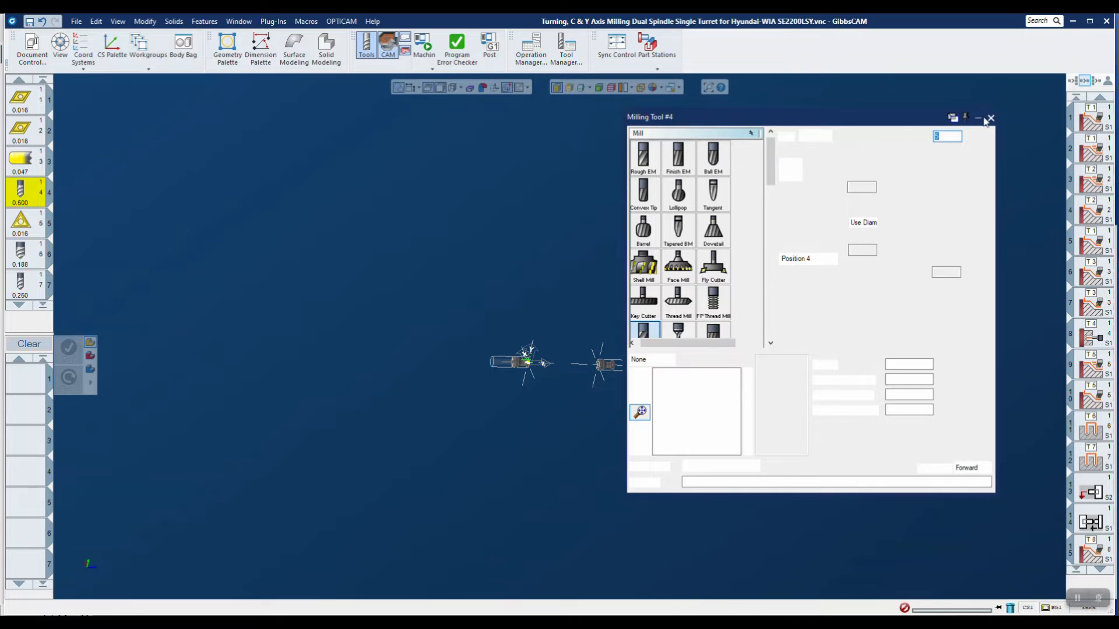
left_click(990, 117)
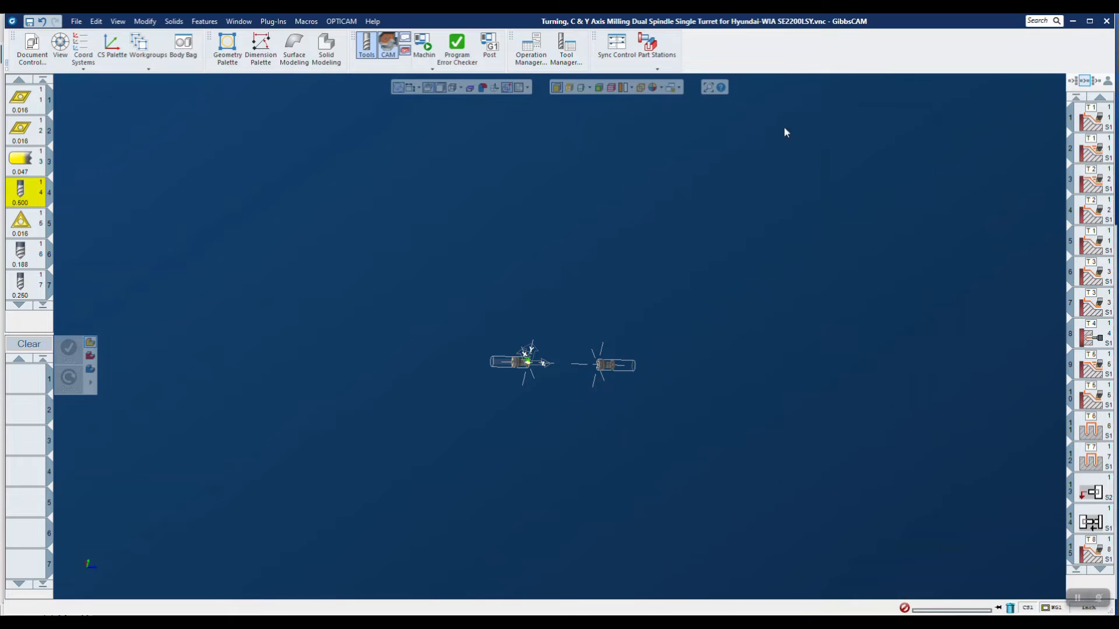
Assign the Single Turn with 32 mm Hole toolblock to turning tool 5, the triangle boring bar, in its tool setup data.
double_click(26, 223)
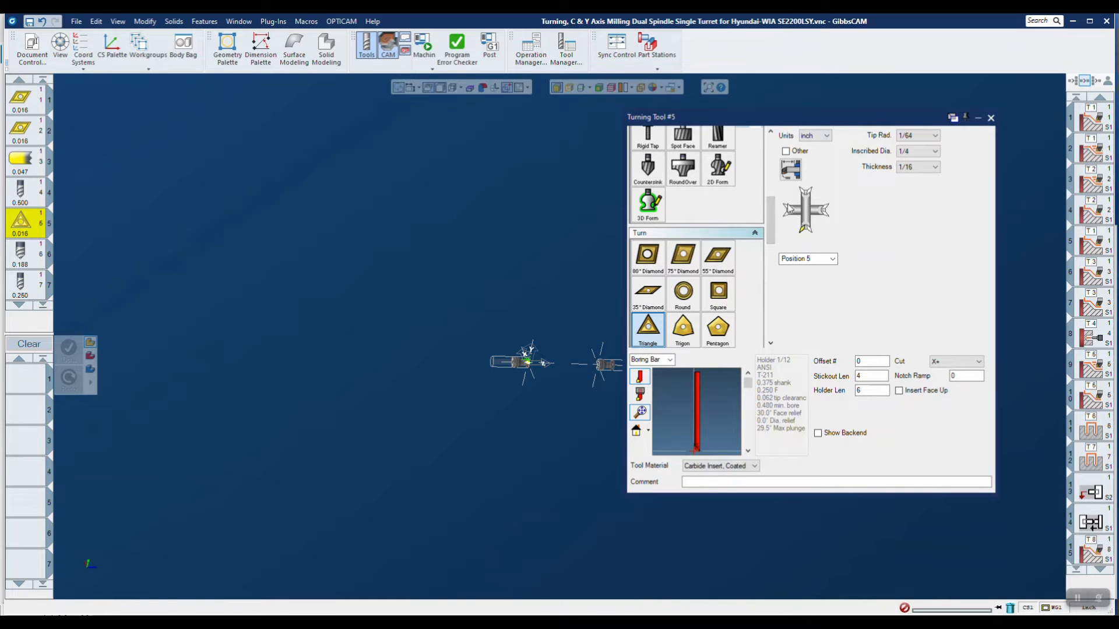
left_click(790, 169)
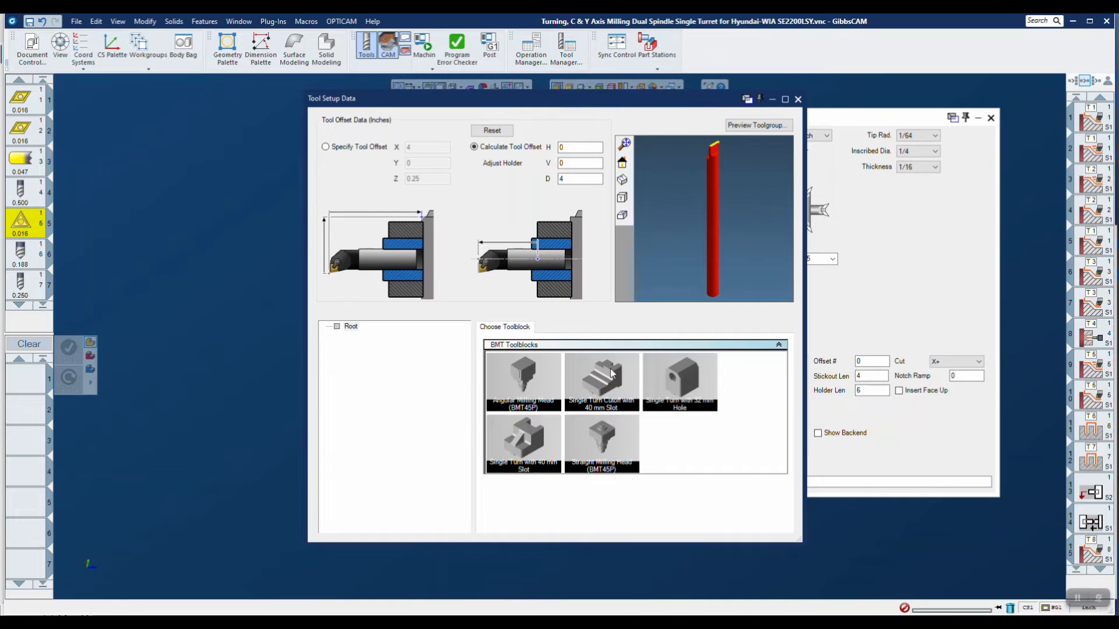
double_click(679, 380)
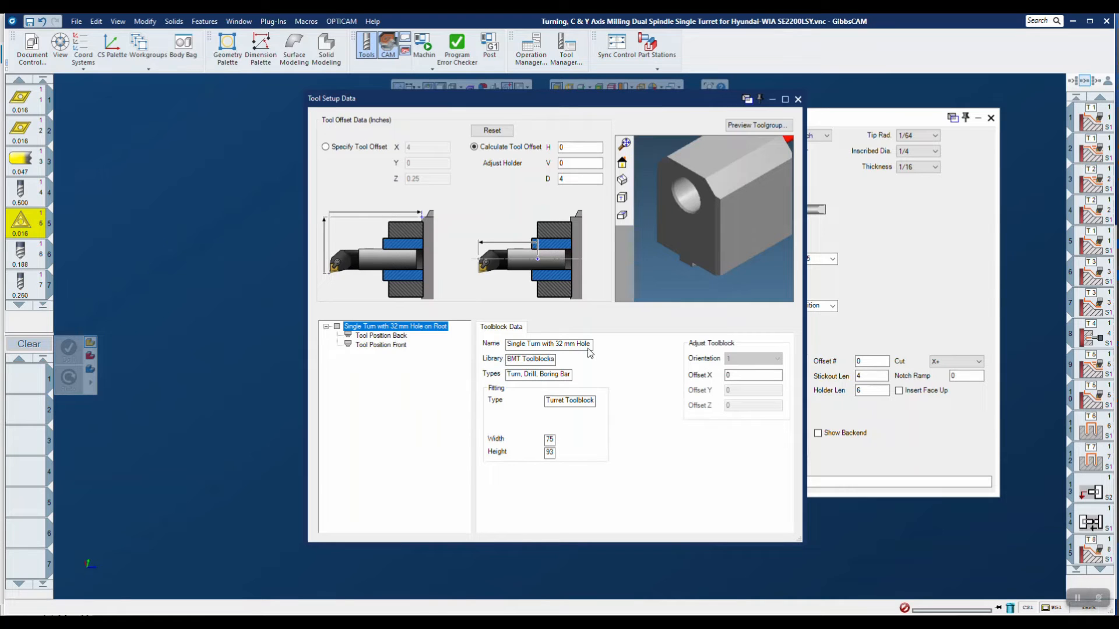
left_click(733, 376)
left_click(798, 99)
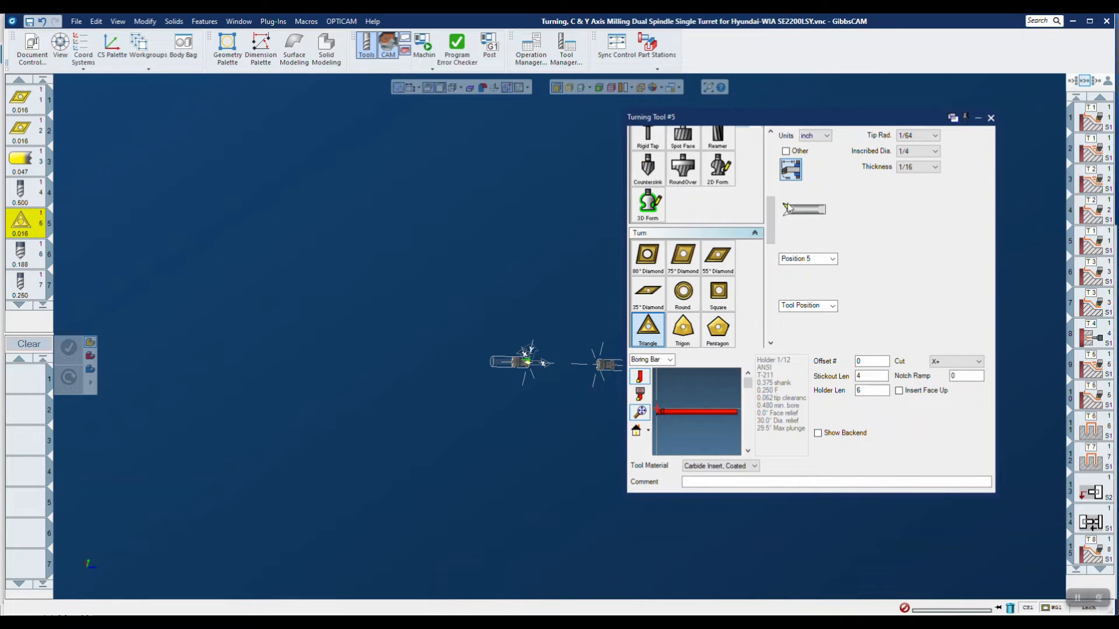
Choose the boring bar's insert orientation for turning tool 5 and mount it at Tool Position Front.
left_click(654, 398)
left_click_drag(666, 386, 705, 441)
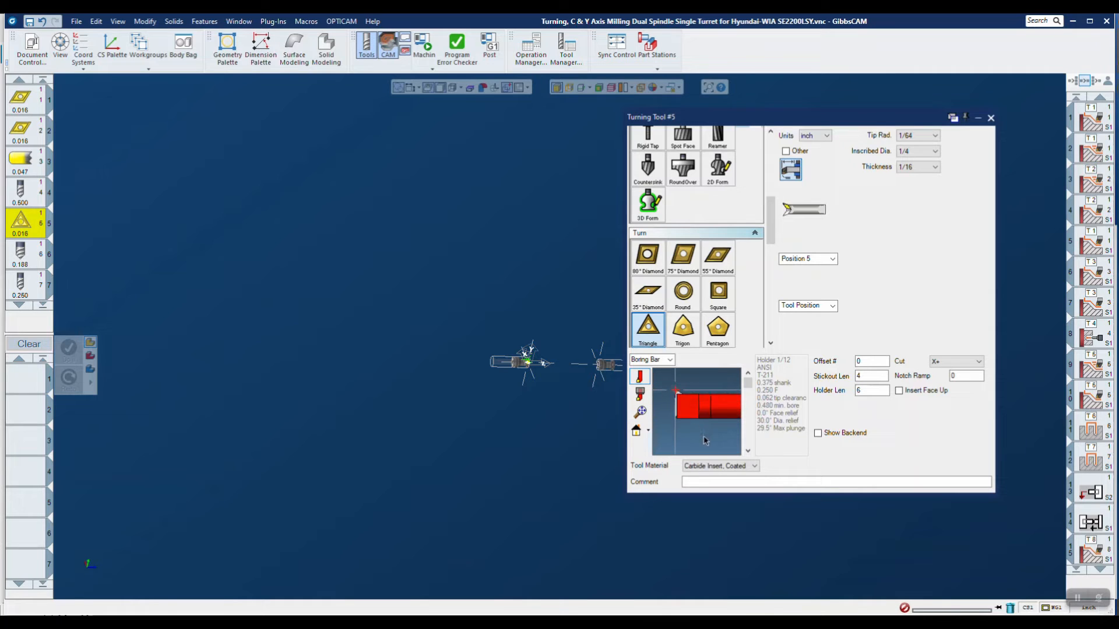
left_click(786, 215)
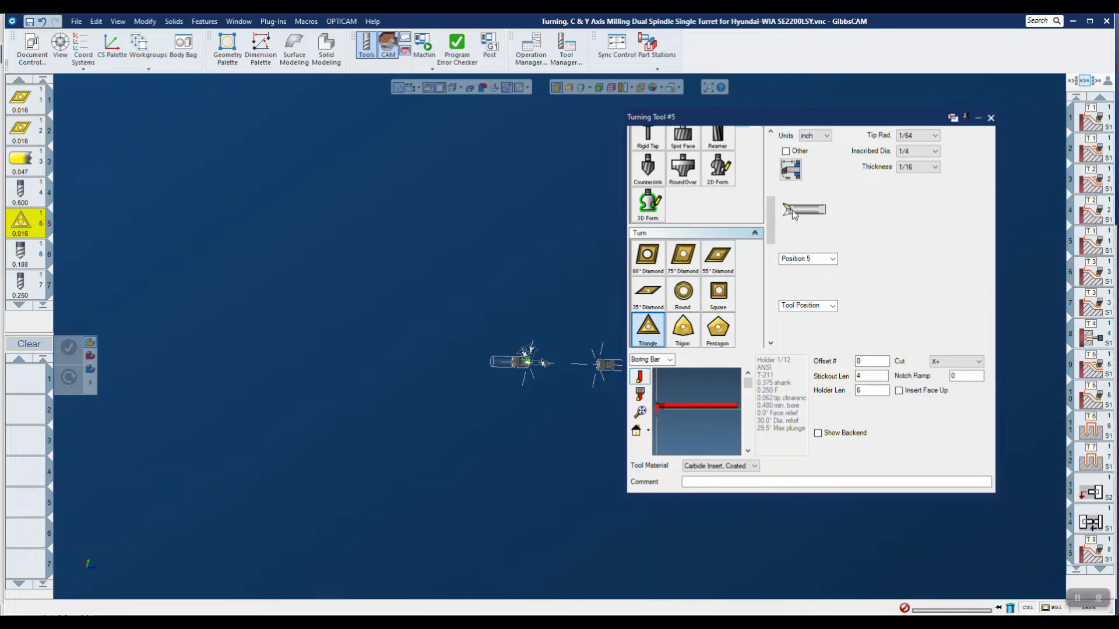
left_click(787, 213)
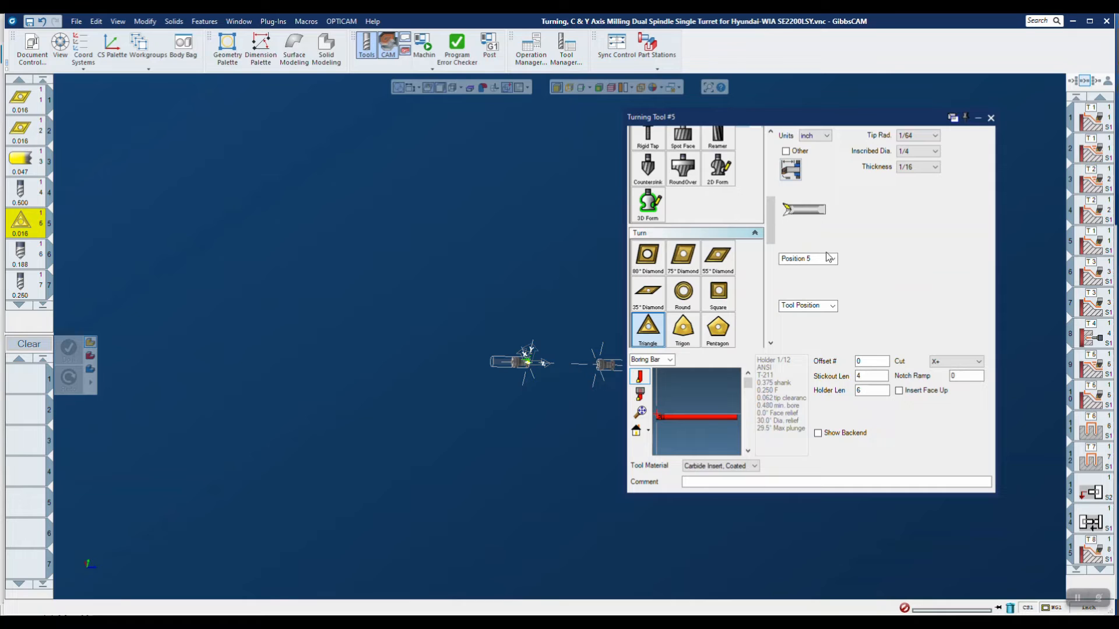
left_click(832, 306)
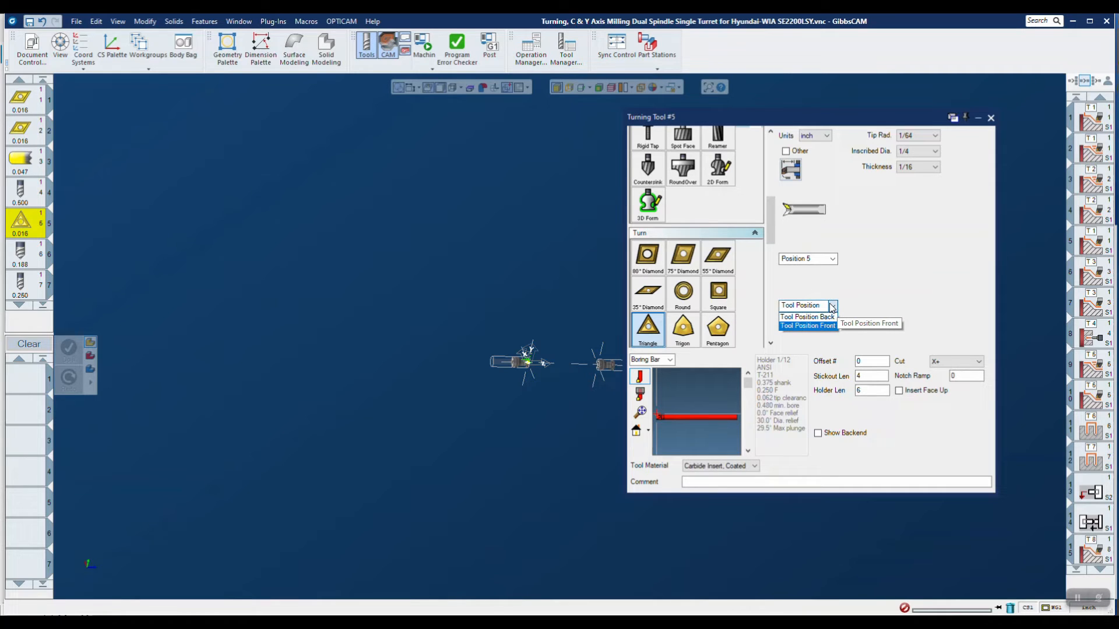
left_click(807, 326)
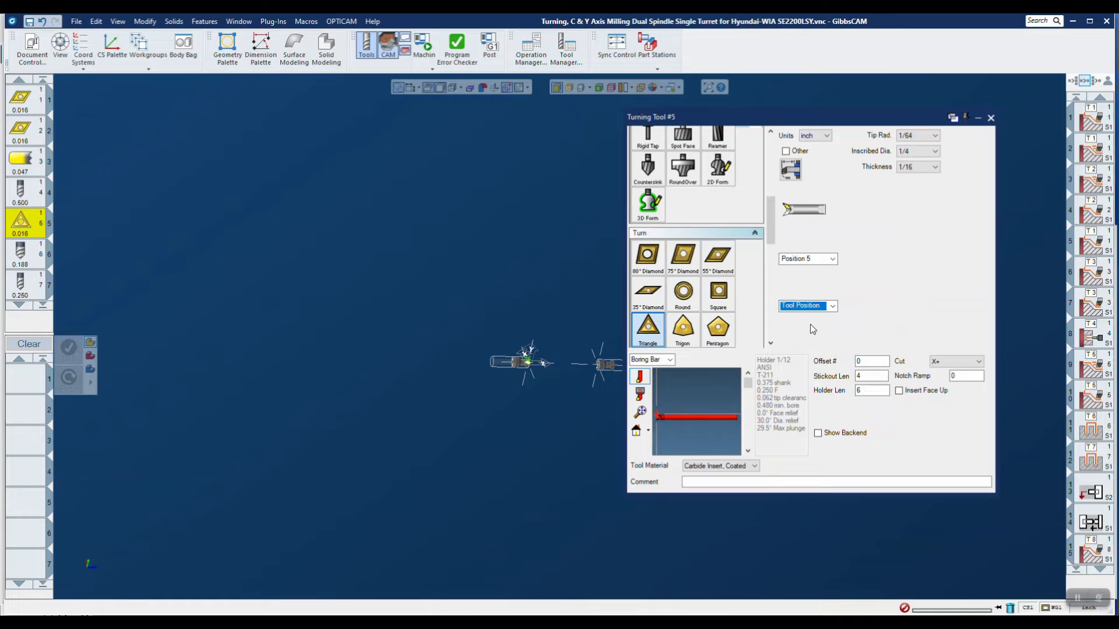
Examine turning tool 5 in its toolblock from several sides, in the tool setup data and in the toolgroup preview.
left_click(790, 170)
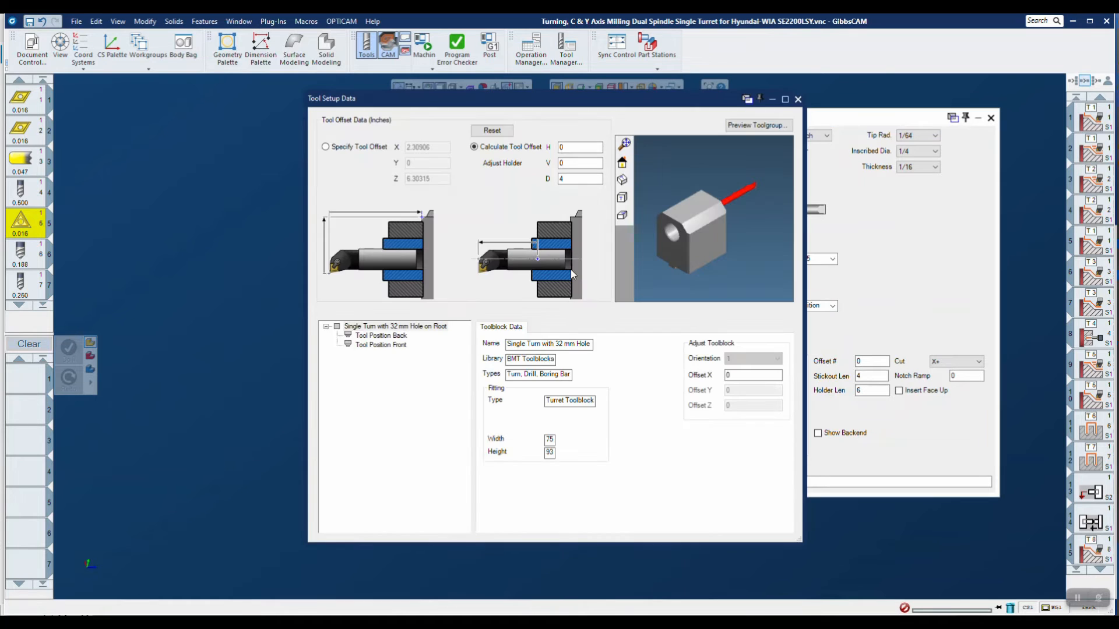
left_click_drag(729, 198, 695, 226)
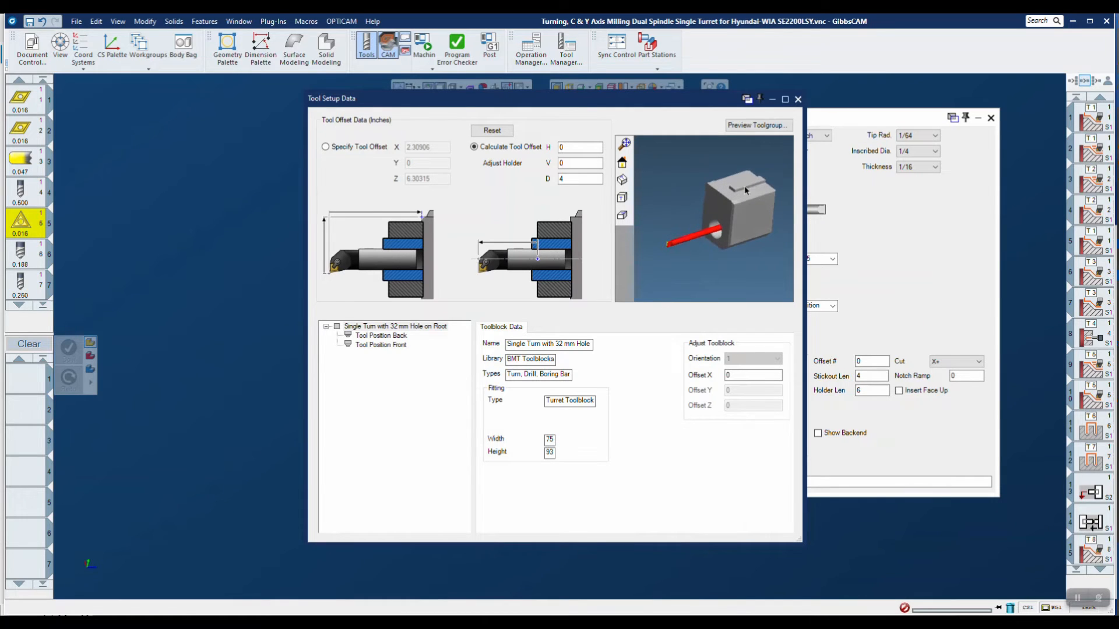
left_click(755, 127)
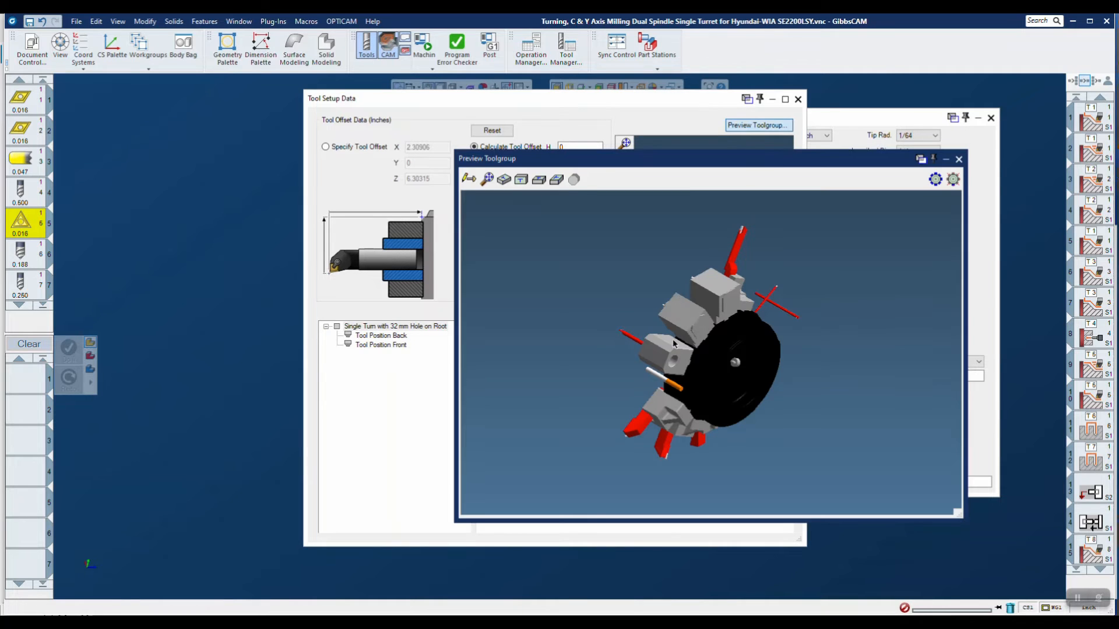
middle_click_drag(674, 344, 945, 388)
middle_click_drag(797, 324, 685, 461)
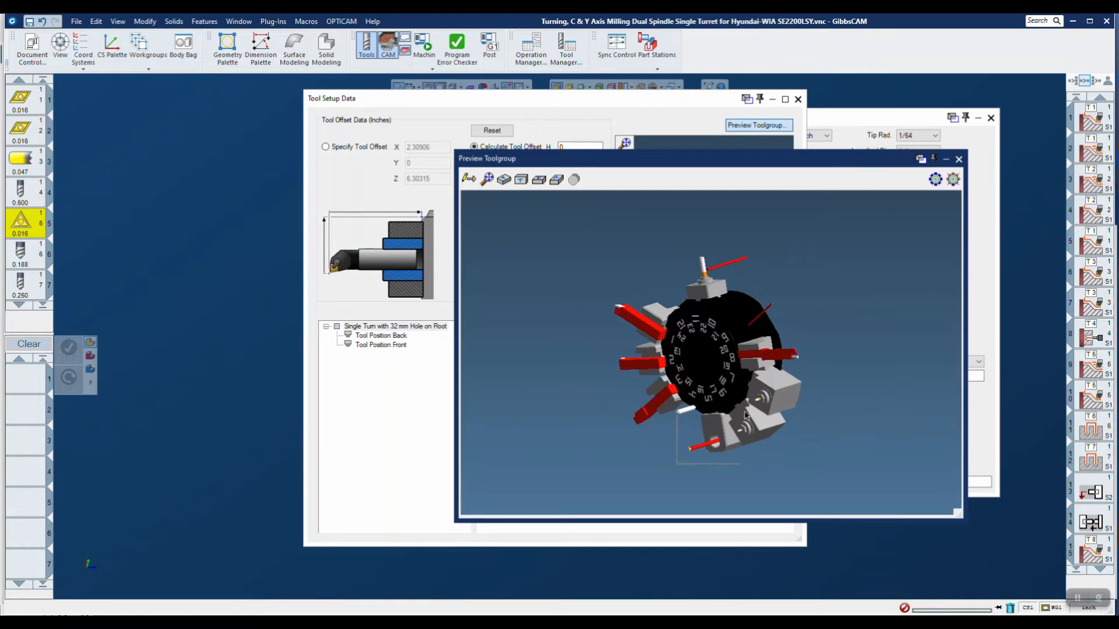
scroll(677, 463, "up", 5)
scroll(638, 379, "up", 2)
middle_click_drag(639, 379, 541, 403)
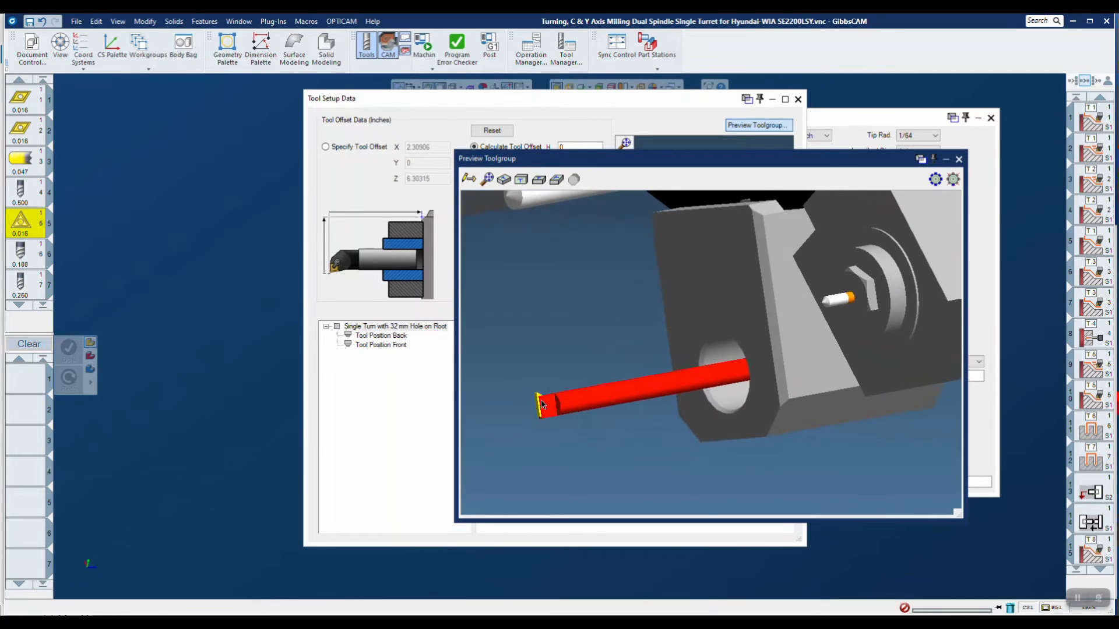
Flip the boring bar's insert orientation for turning tool 5 at the front position and check it in the toolgroup preview.
left_click(959, 159)
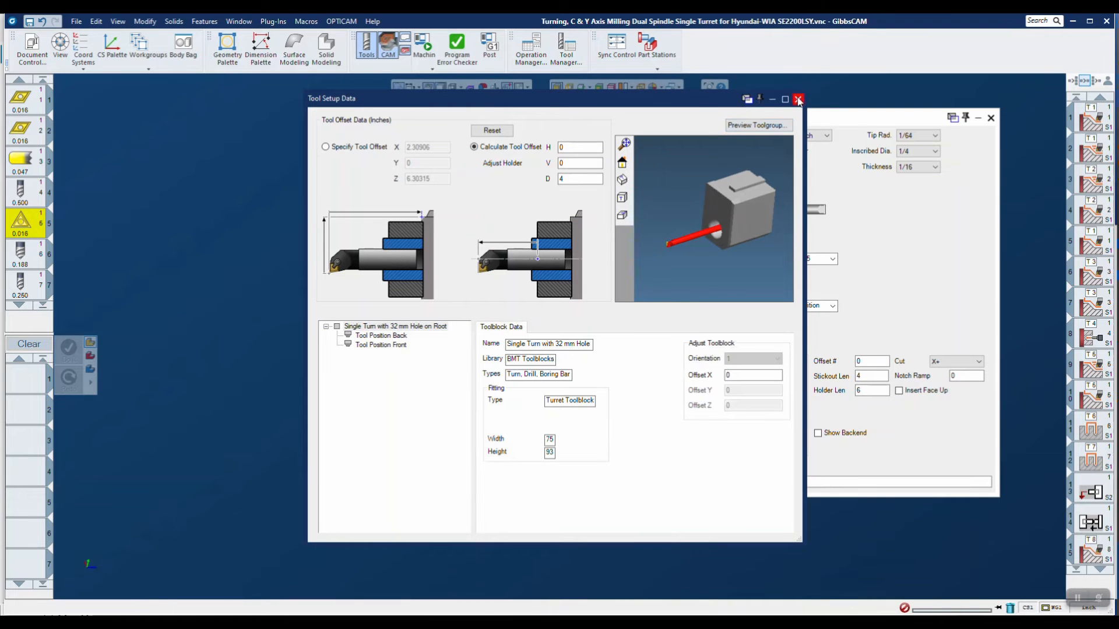
left_click(798, 99)
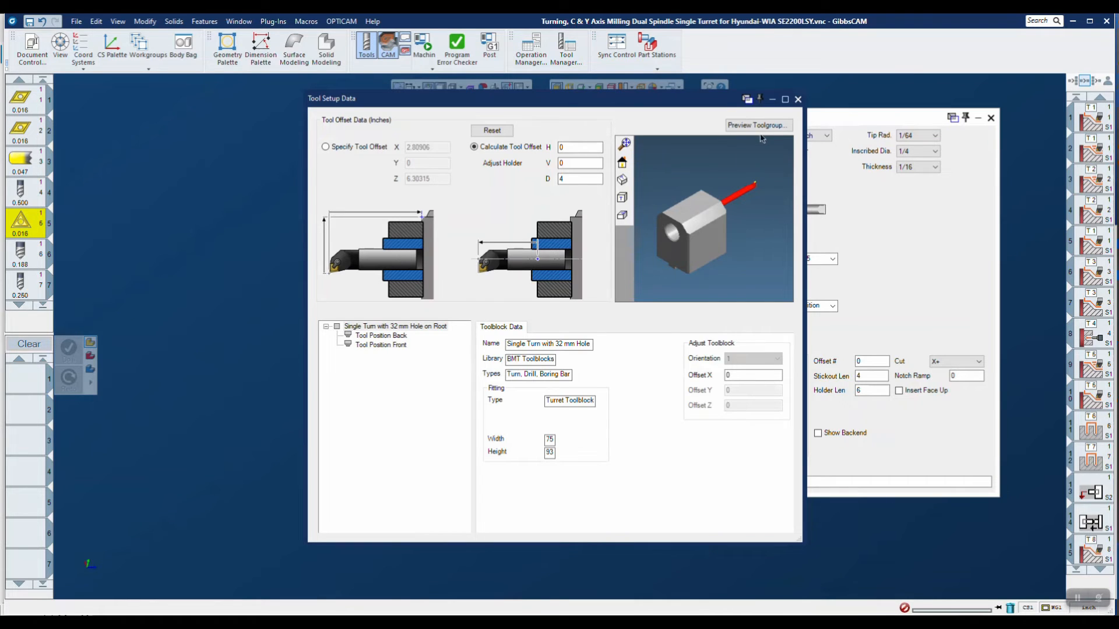
left_click(758, 126)
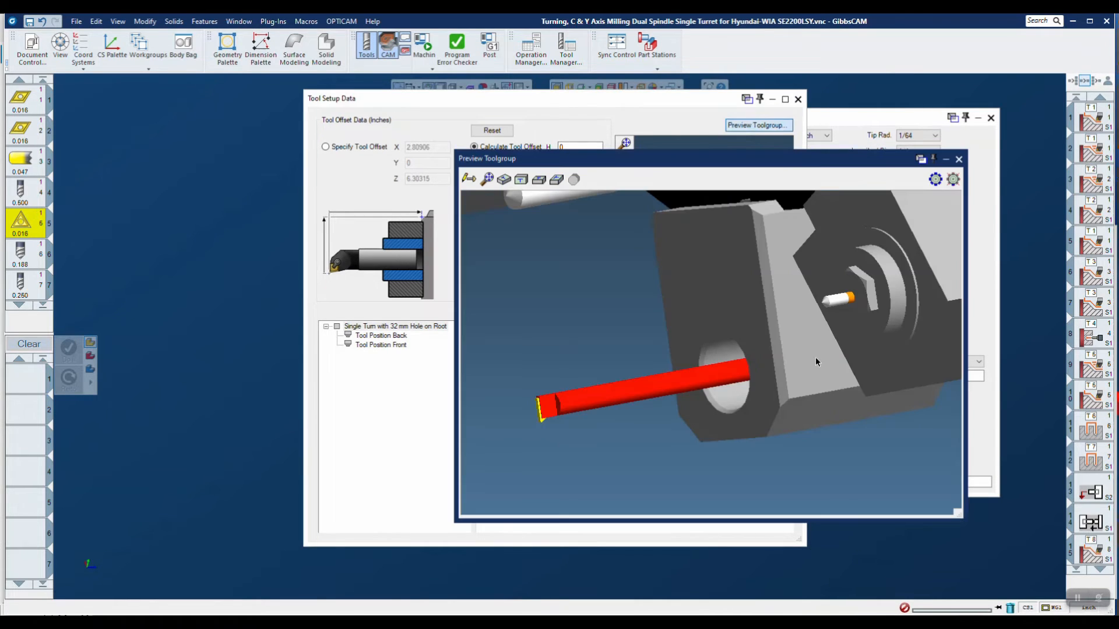
scroll(782, 377, "down", 2)
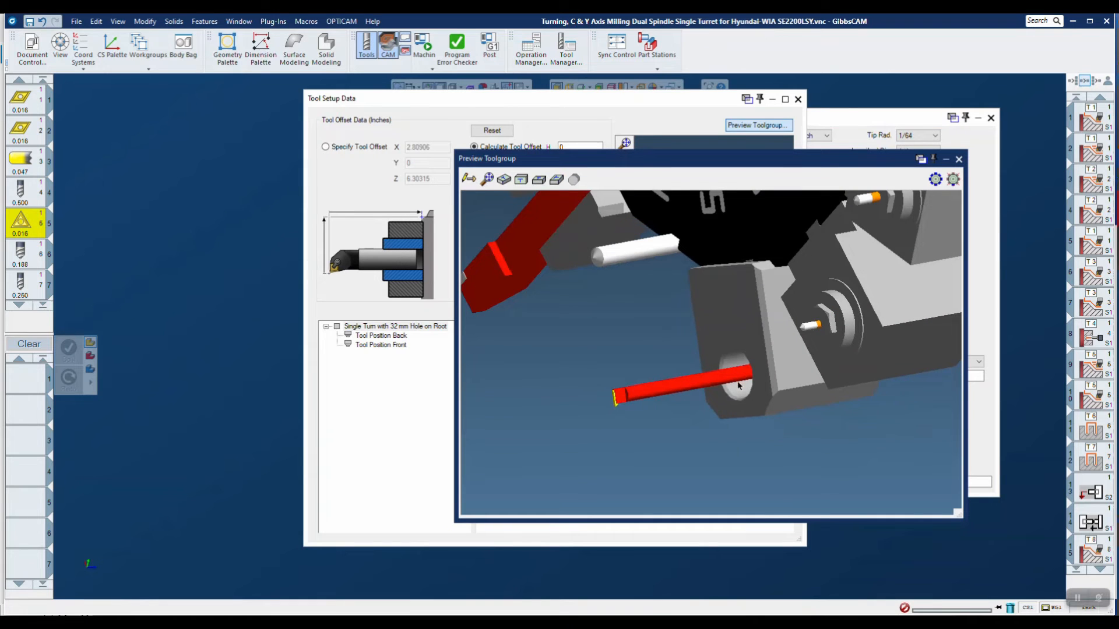
scroll(738, 384, "up", 1)
mouse_move(737, 385)
middle_mouse_down()
mouse_move(837, 393)
mouse_move(743, 398)
middle_mouse_up()
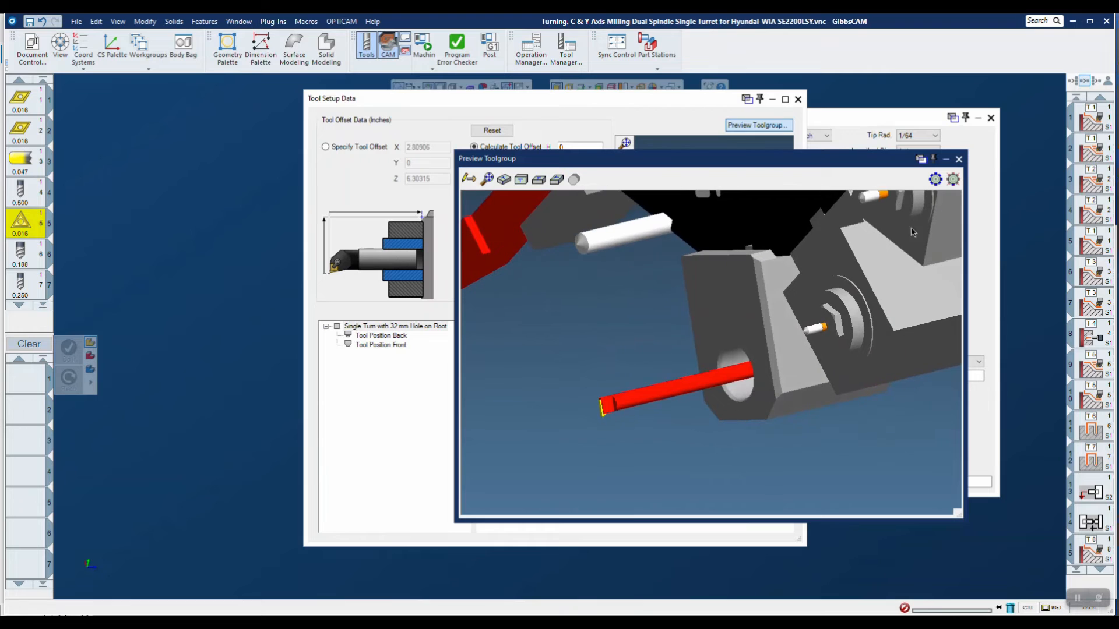
left_click(958, 160)
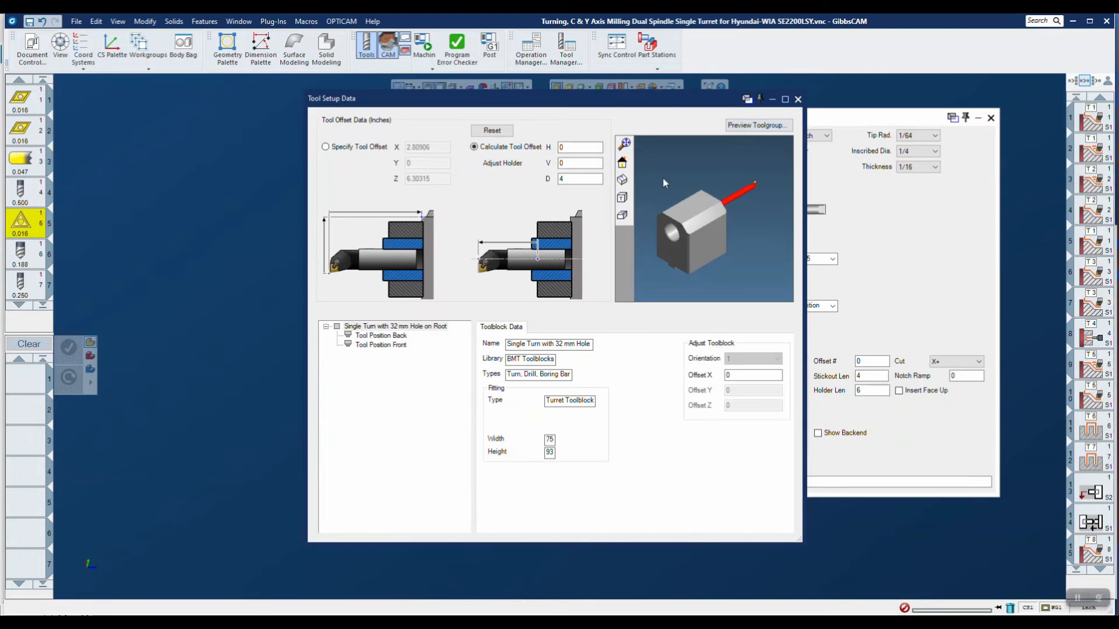
Set turning tool 5's stickout length to 0 and examine the insert inside the toolblock's hole in the tool setup data.
double_click(575, 178)
left_click(798, 99)
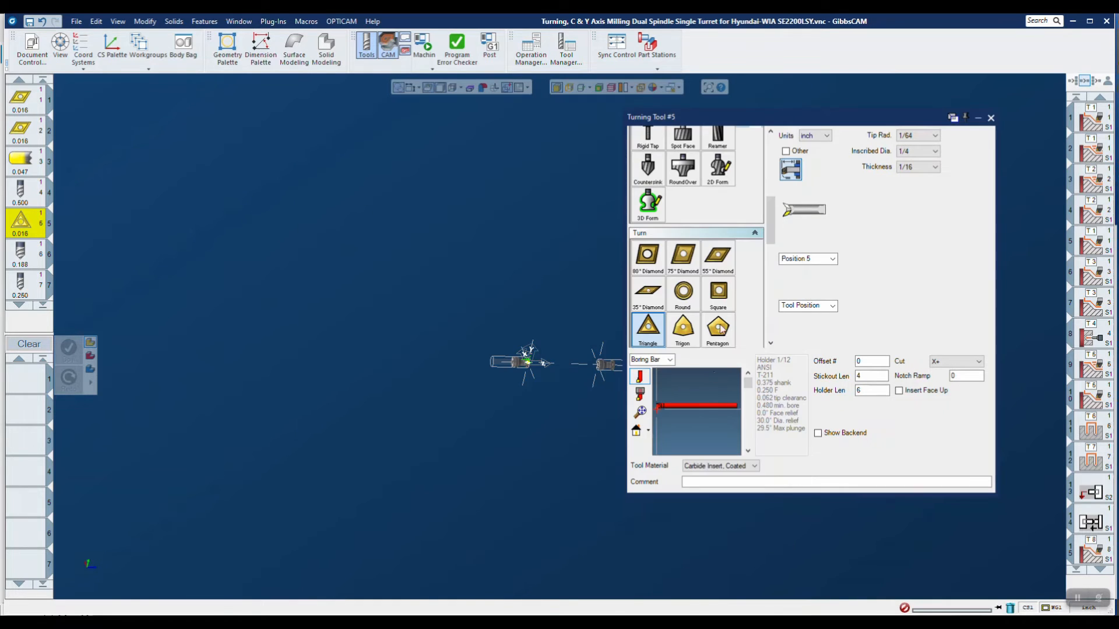
double_click(864, 377)
left_click(790, 169)
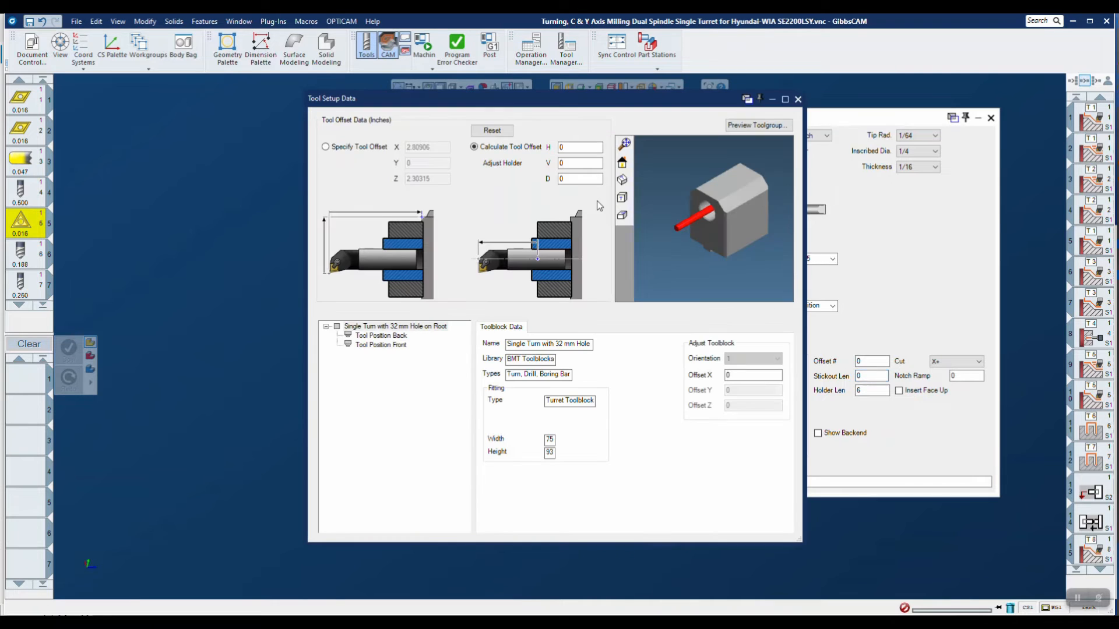
left_click_drag(681, 230, 665, 254)
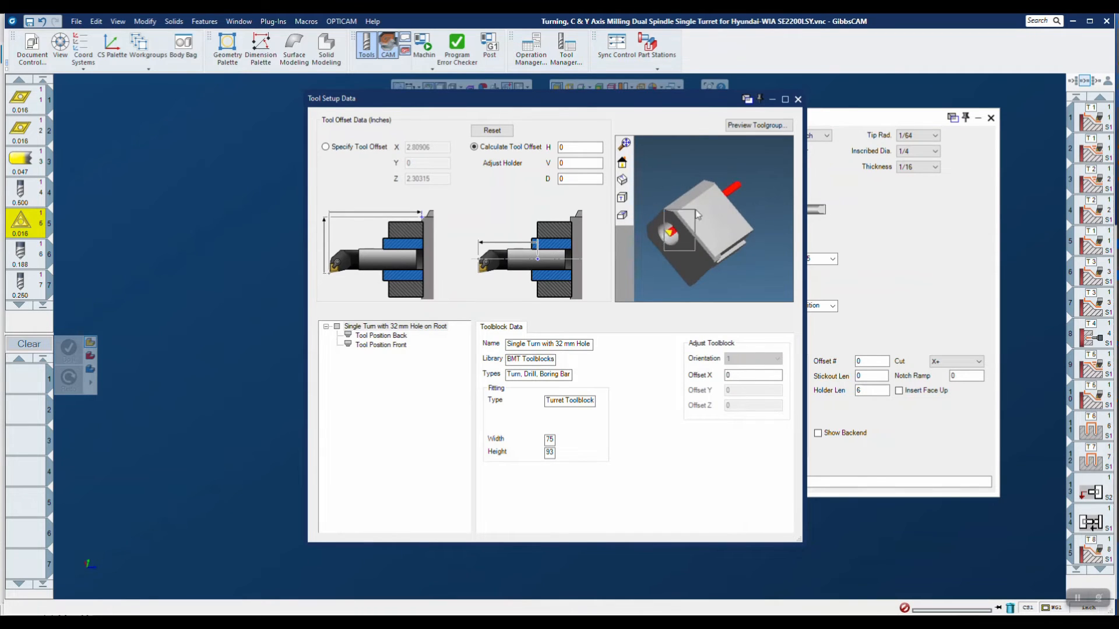
scroll(666, 254, "up", 5)
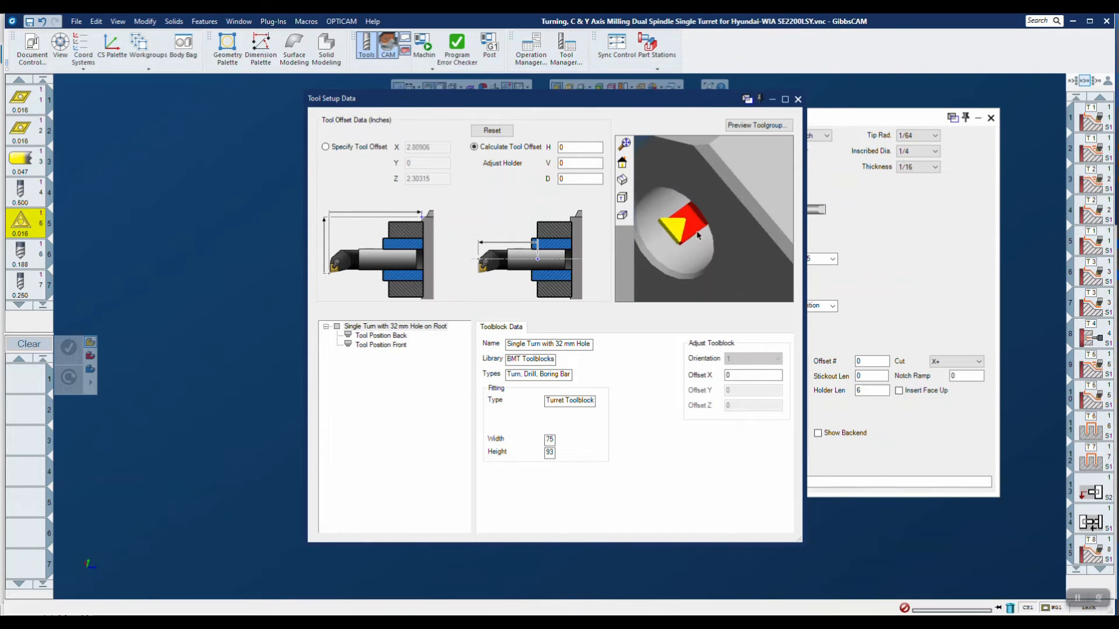
Set the D holder adjustment of turning tool 5 to 4, check it in the toolgroup preview and close the tool setup data.
double_click(571, 182)
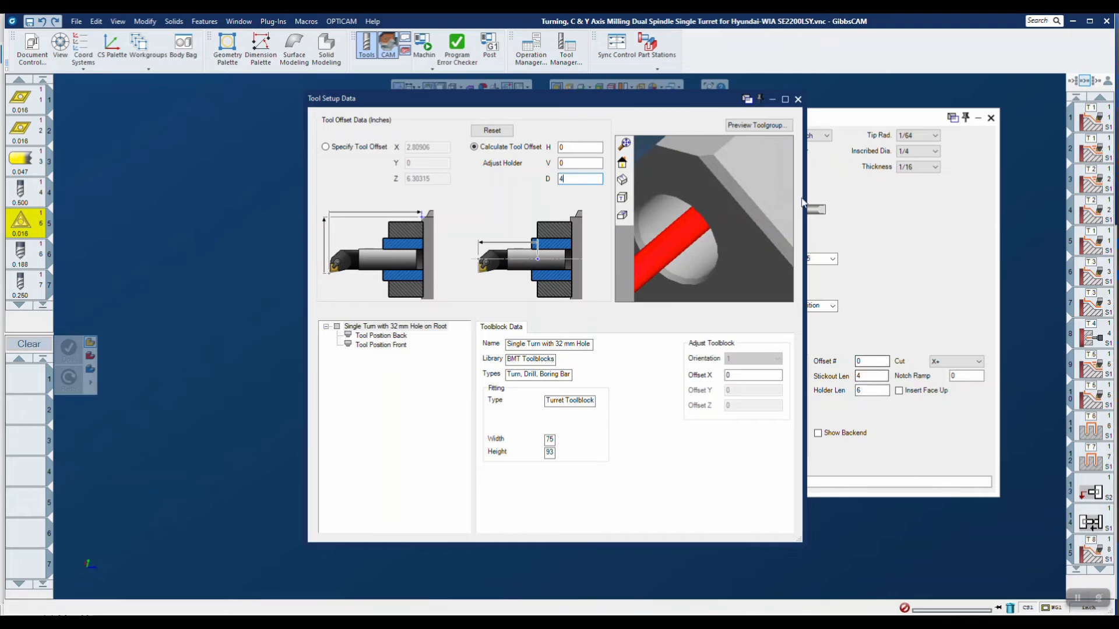
left_click(761, 126)
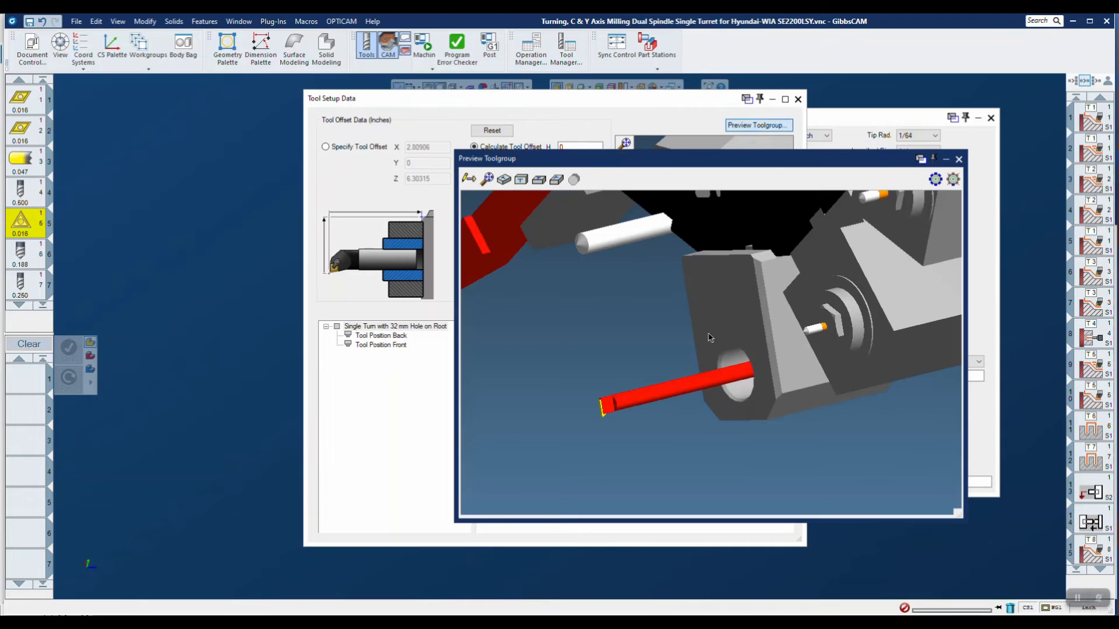
left_click(958, 159)
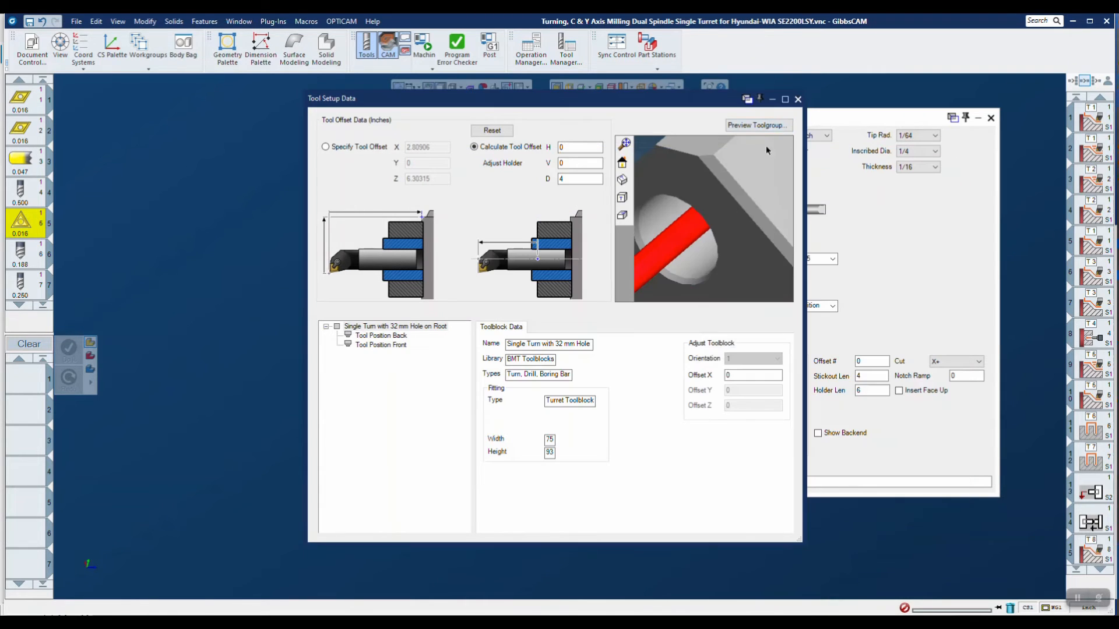
left_click(797, 100)
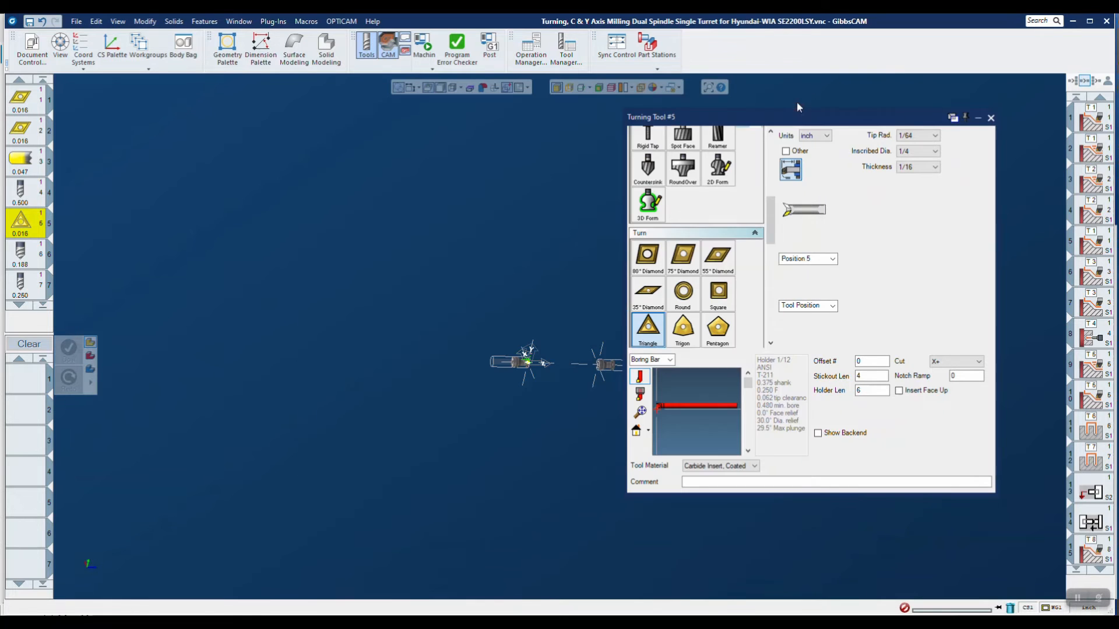
Mount turning tool 5 at Tool Position Back and check the boring bar on the turret in the toolgroup preview.
left_click(833, 307)
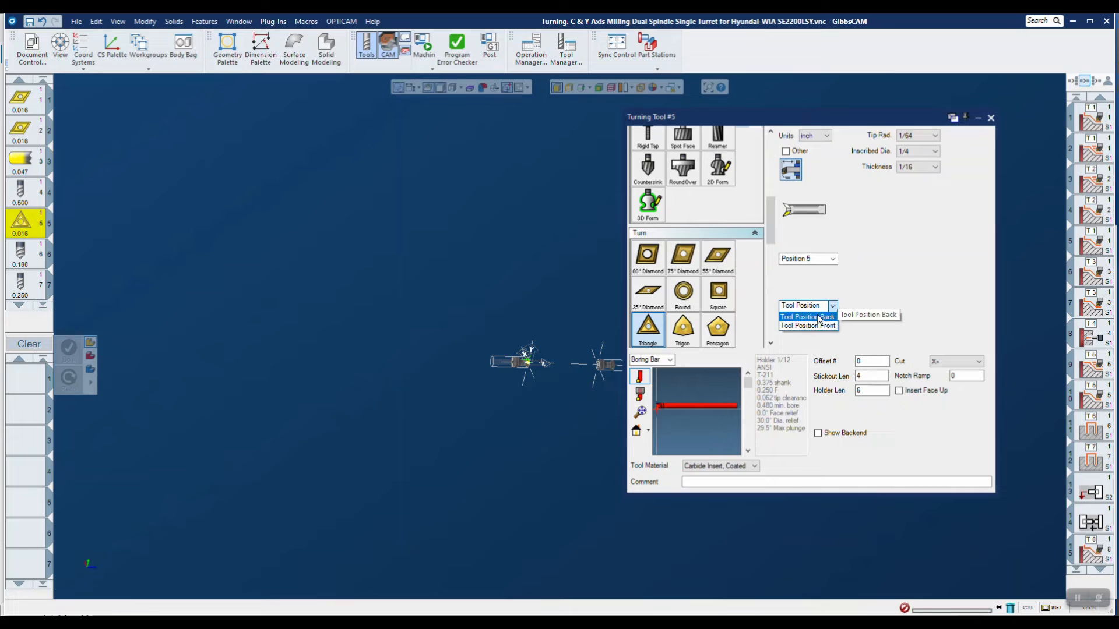
left_click(815, 317)
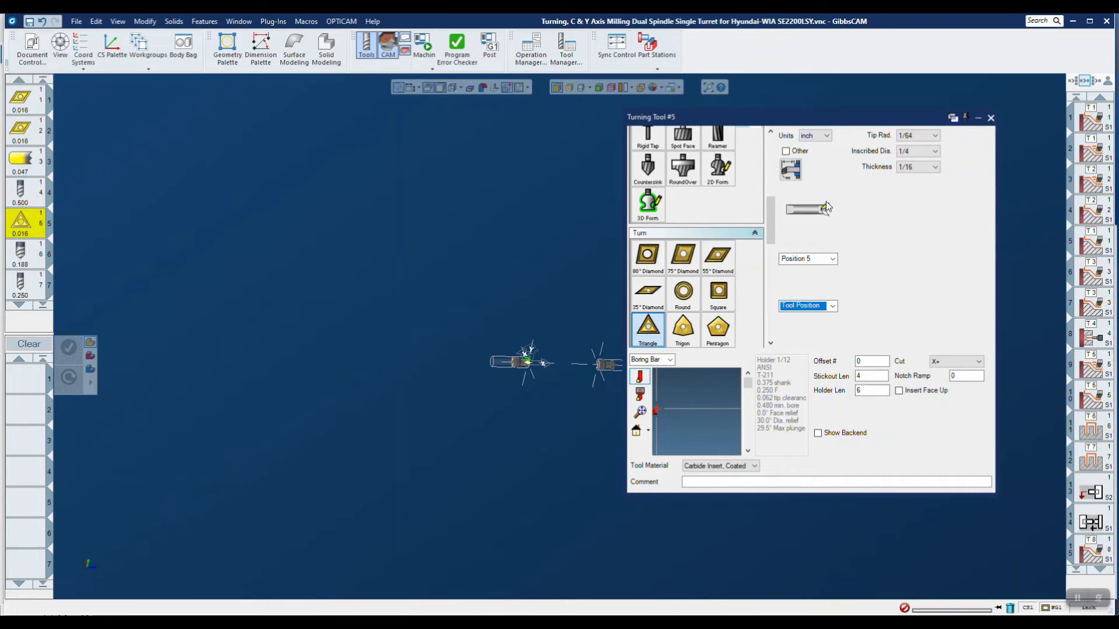
left_click(791, 170)
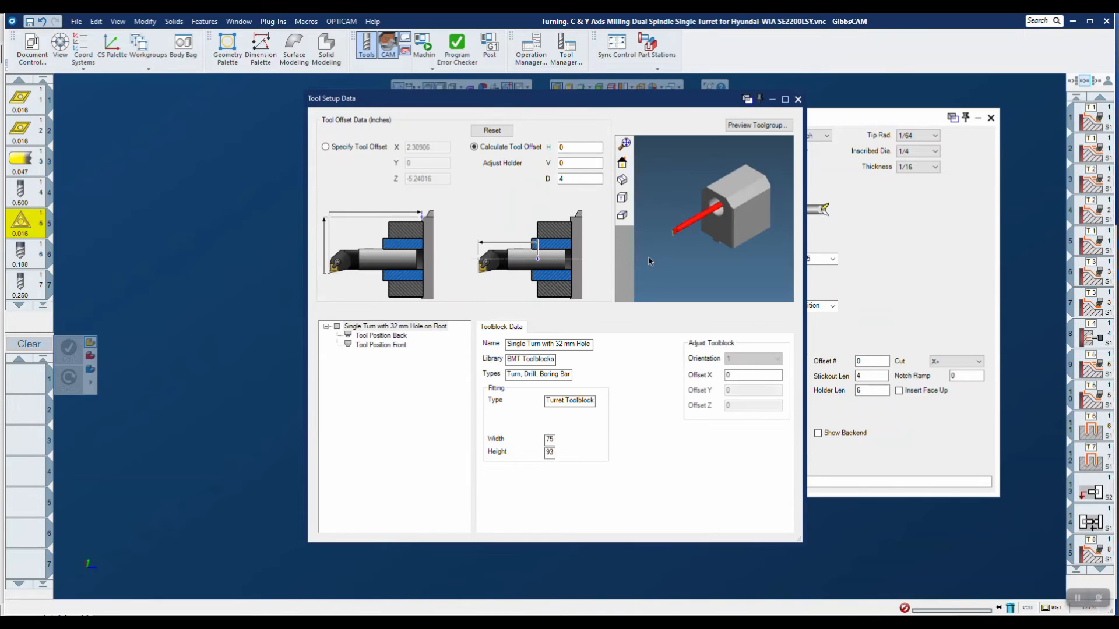
left_click(743, 128)
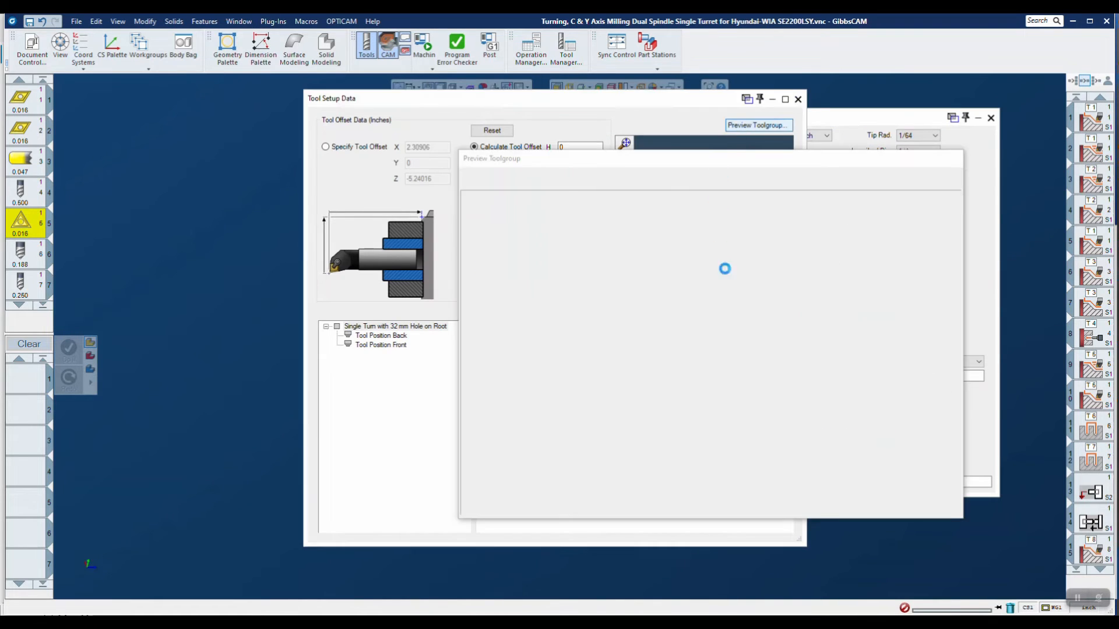
left_click_drag(771, 331, 947, 320)
left_click_drag(817, 342, 834, 366)
scroll(834, 367, "down", 5)
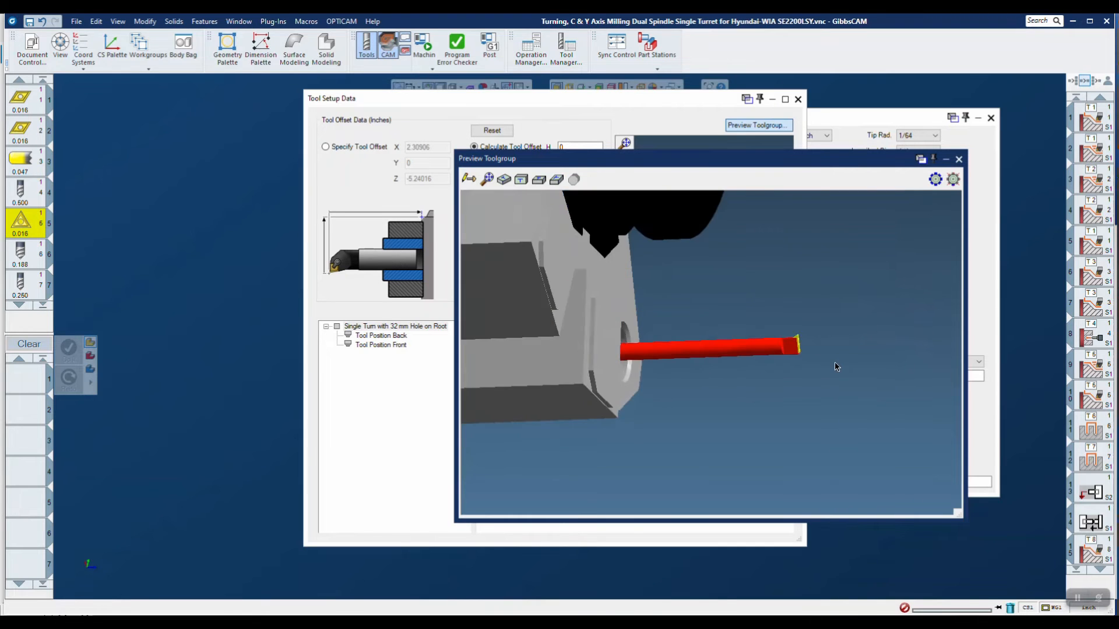
left_click(959, 160)
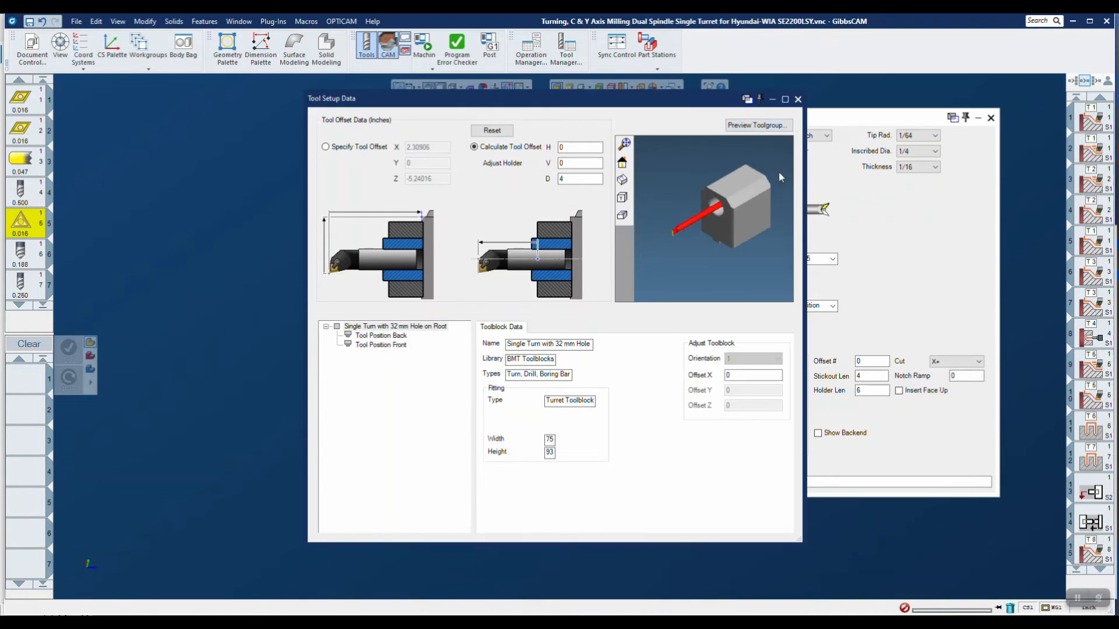
left_click(798, 99)
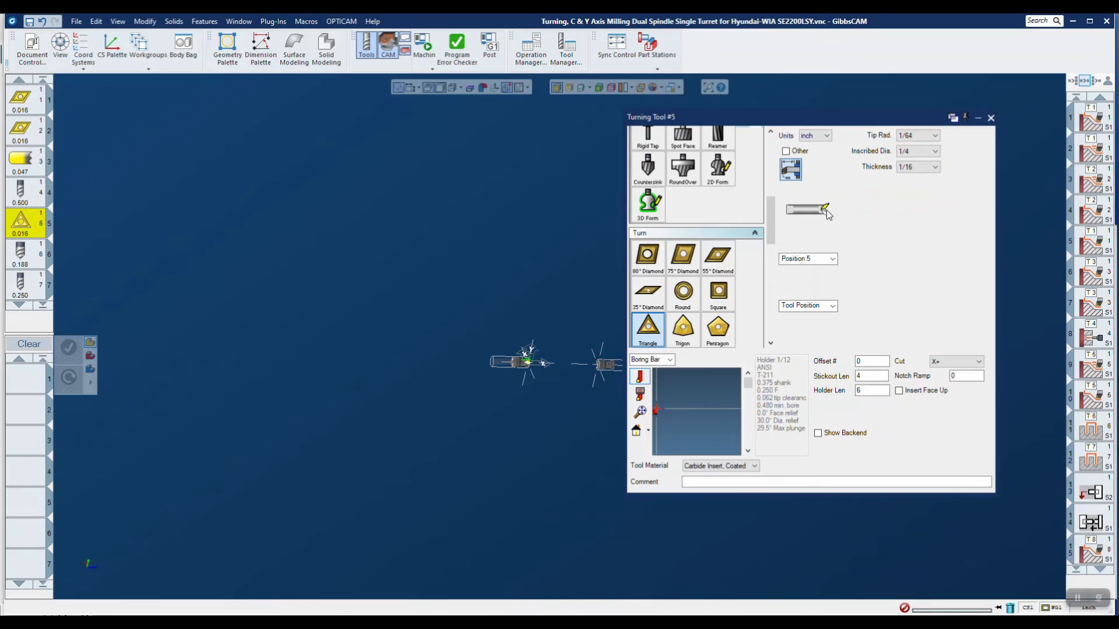
Flip the back-mounted boring bar's insert to the opposite side of the bar and check it in the toolgroup preview.
left_click(791, 170)
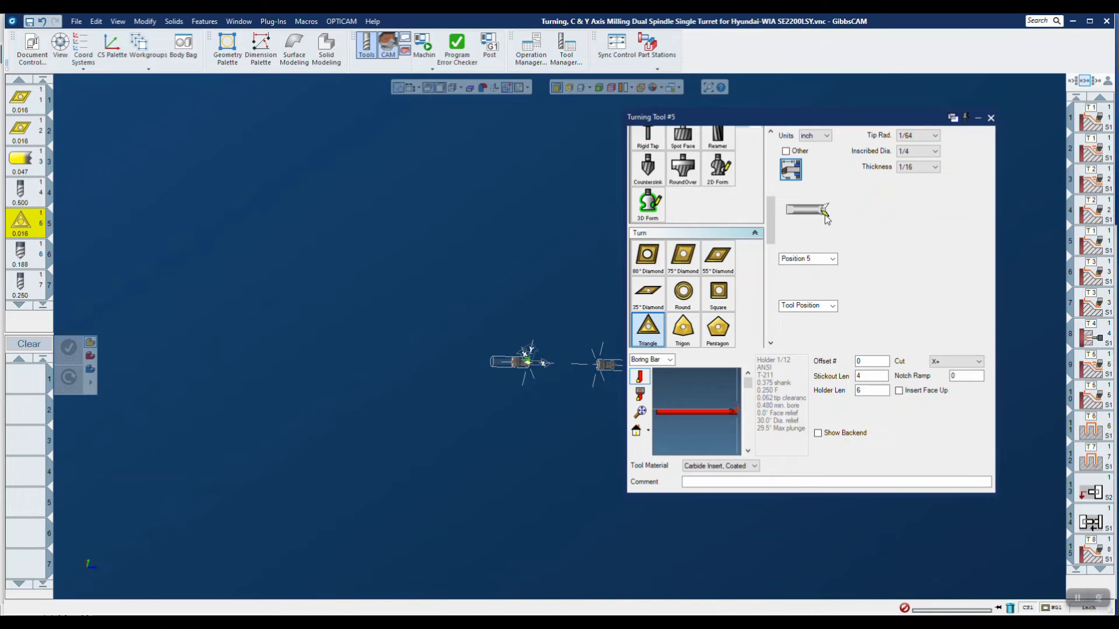
left_click(790, 170)
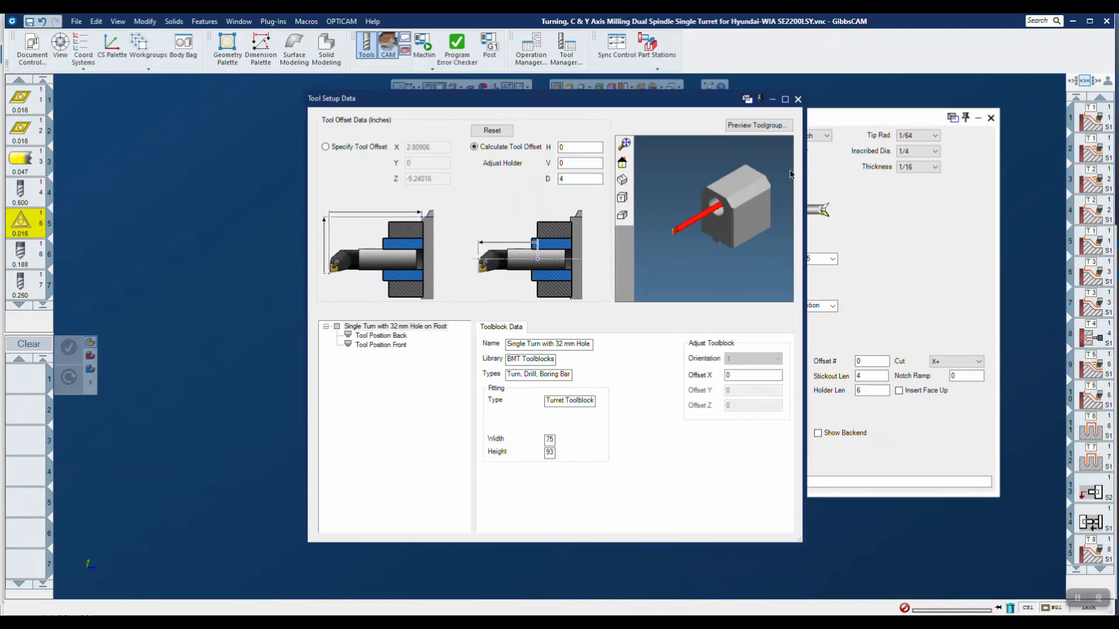
left_click(744, 127)
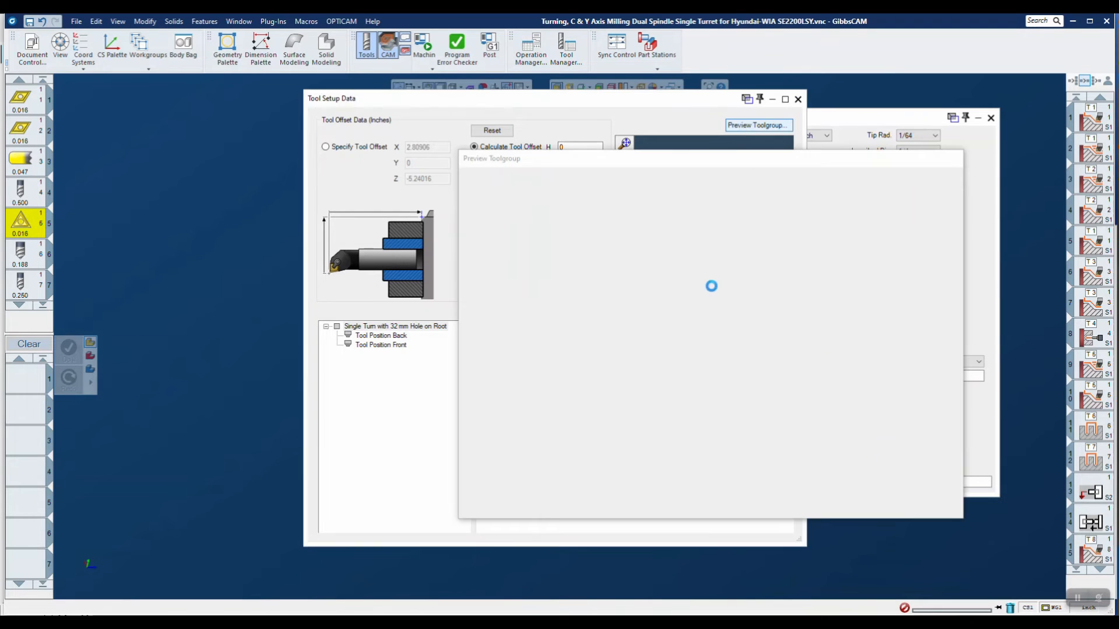
middle_click_drag(743, 336, 737, 364)
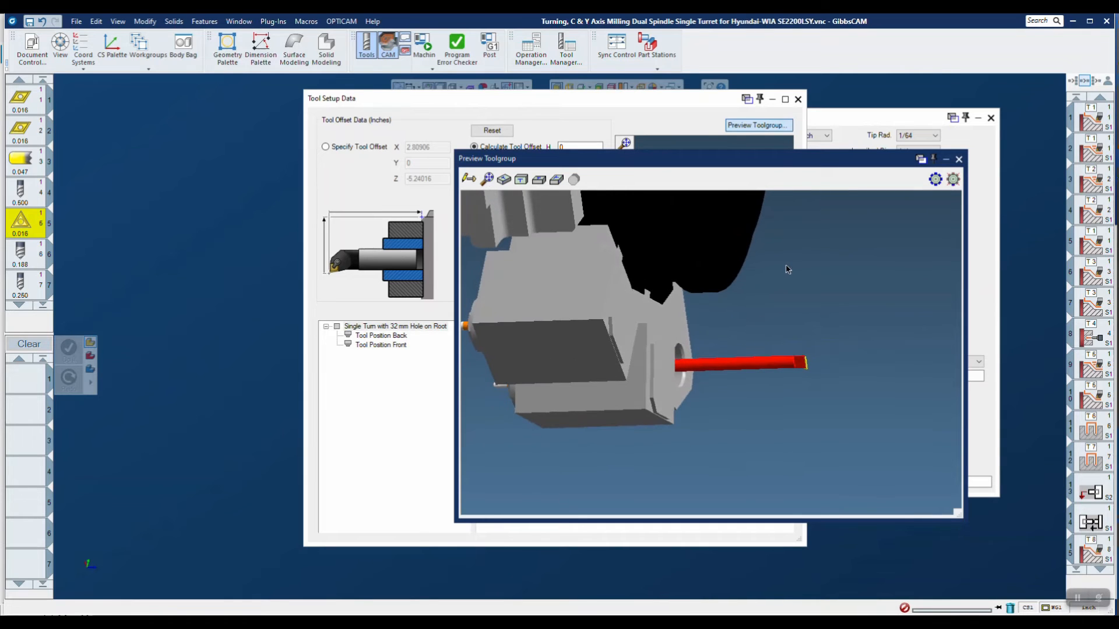
left_click(958, 159)
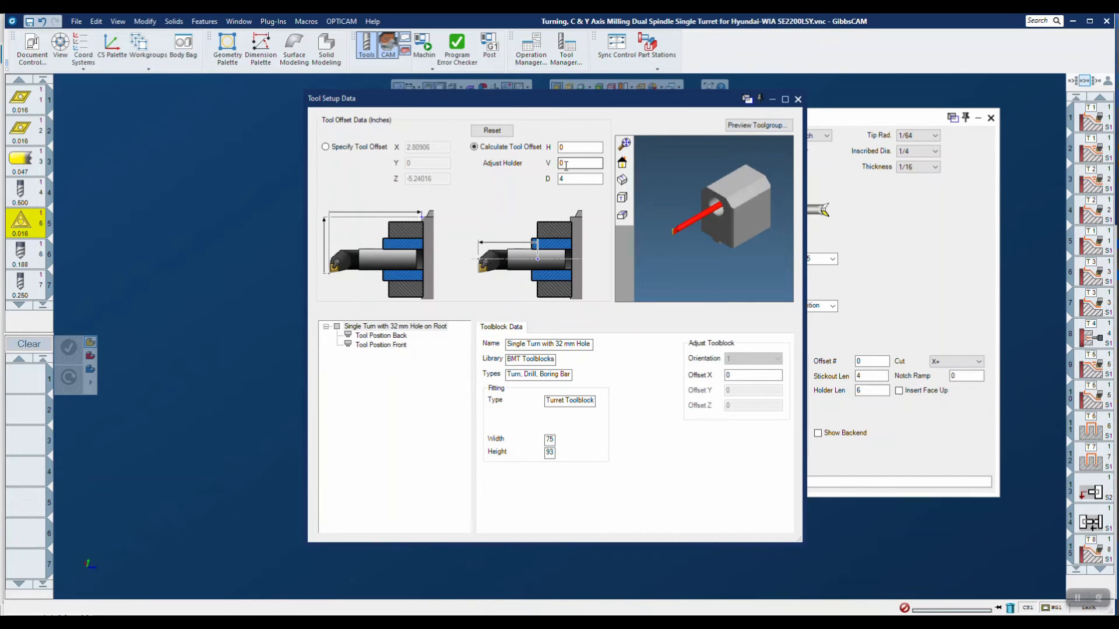
Examine how the boring bar sits in the toolblock's hole, and close the tool setup data and the Turning Tool #5 dialog.
left_click(562, 149)
scroll(726, 218, "up", 4)
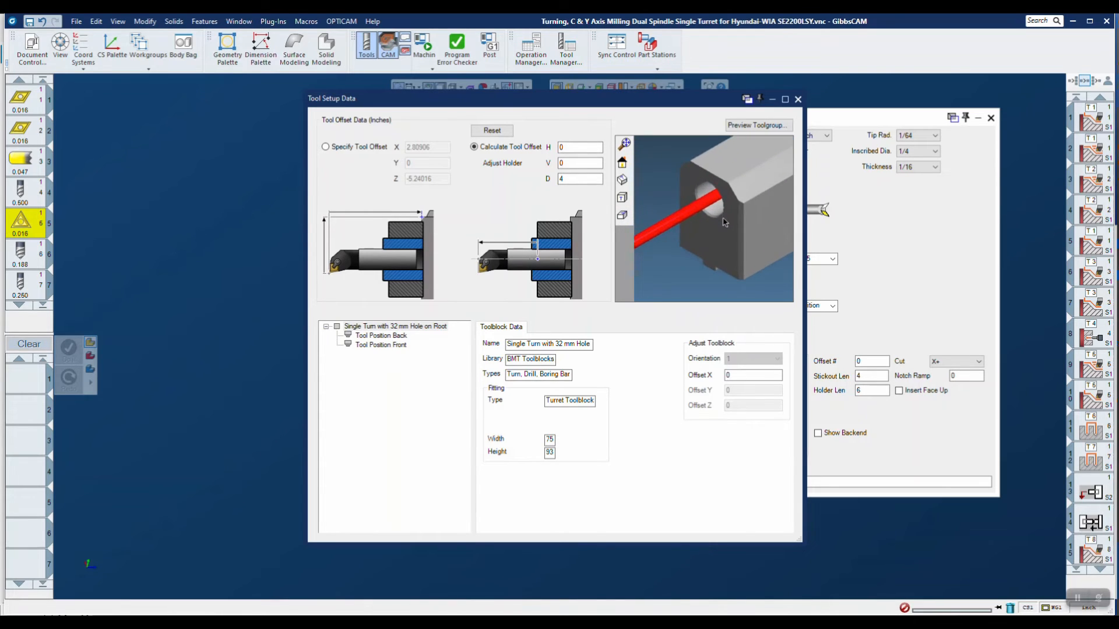
left_click_drag(724, 228, 717, 241)
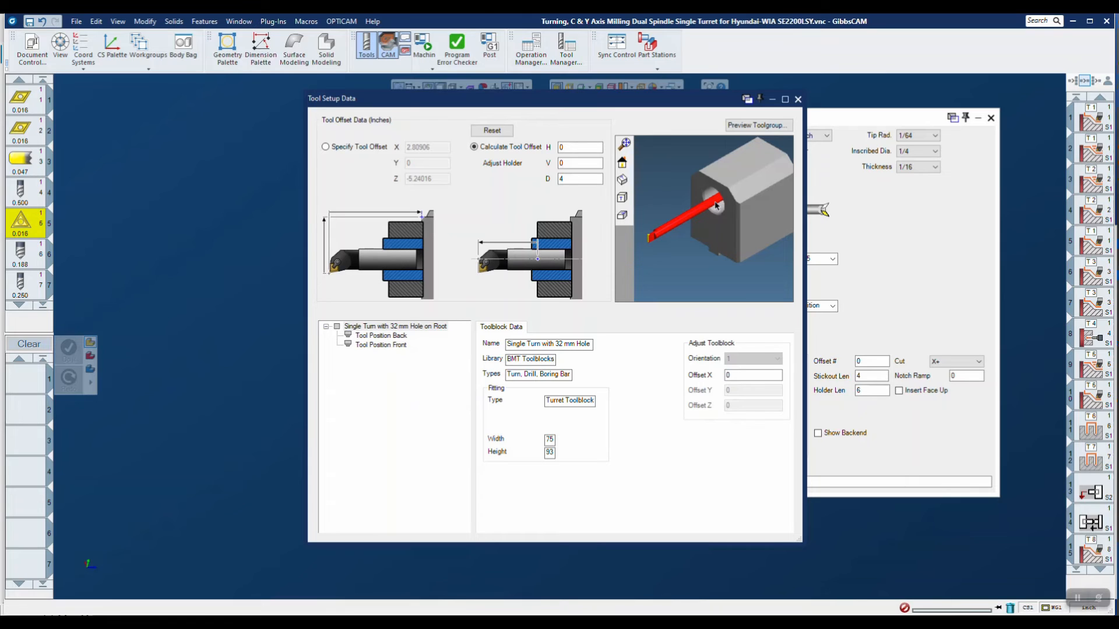
left_click(798, 99)
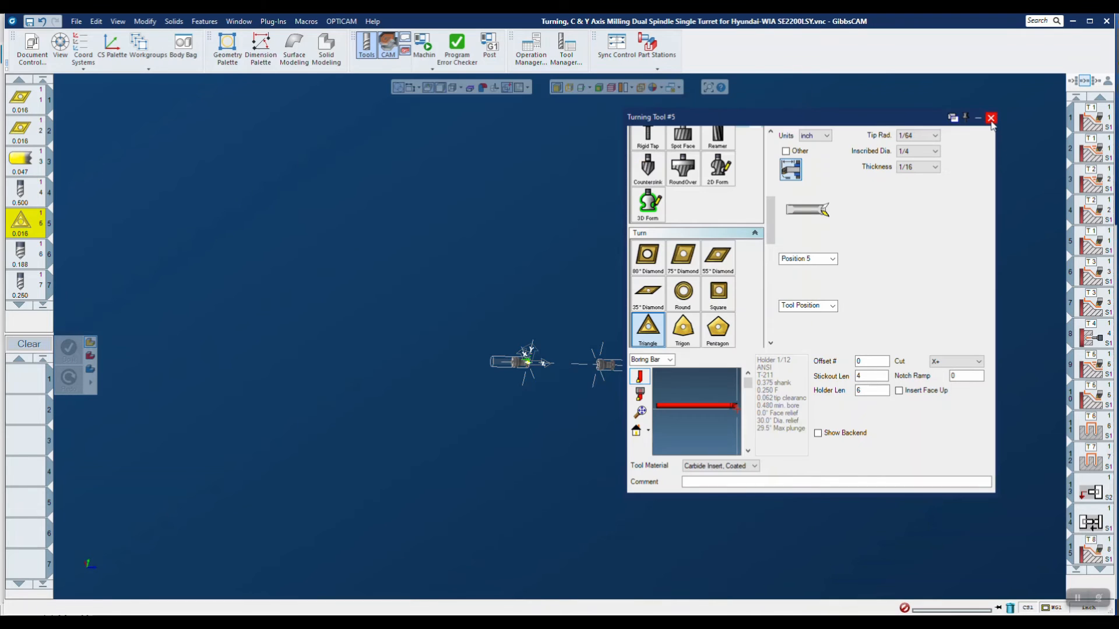
left_click(991, 118)
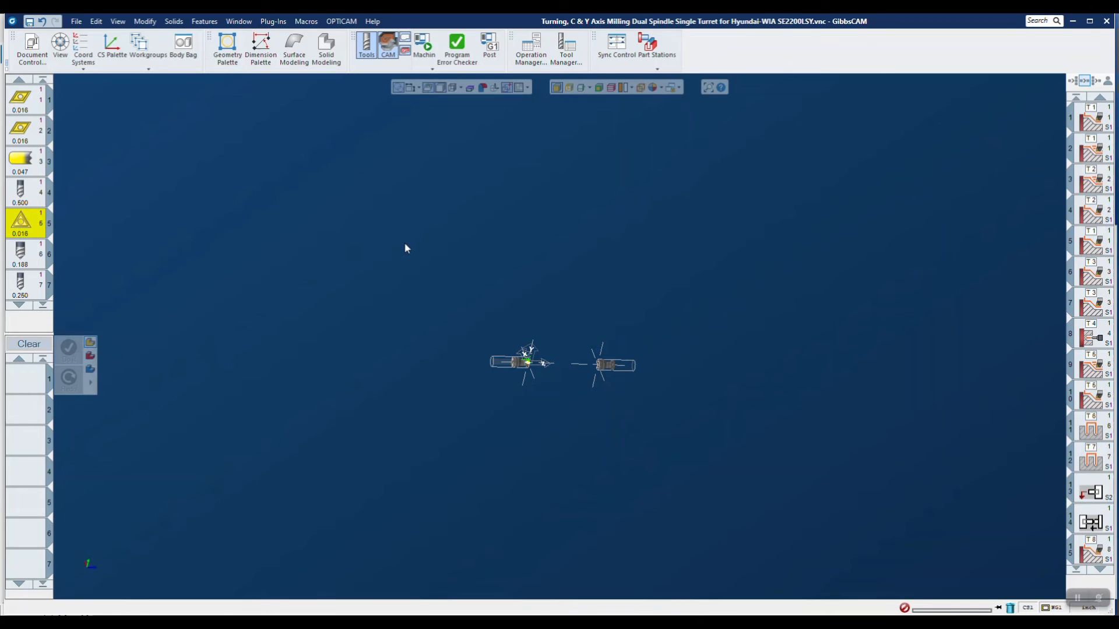
Start the machine simulation and hide the machine's Door component using the Machine Component Manager.
left_click(424, 47)
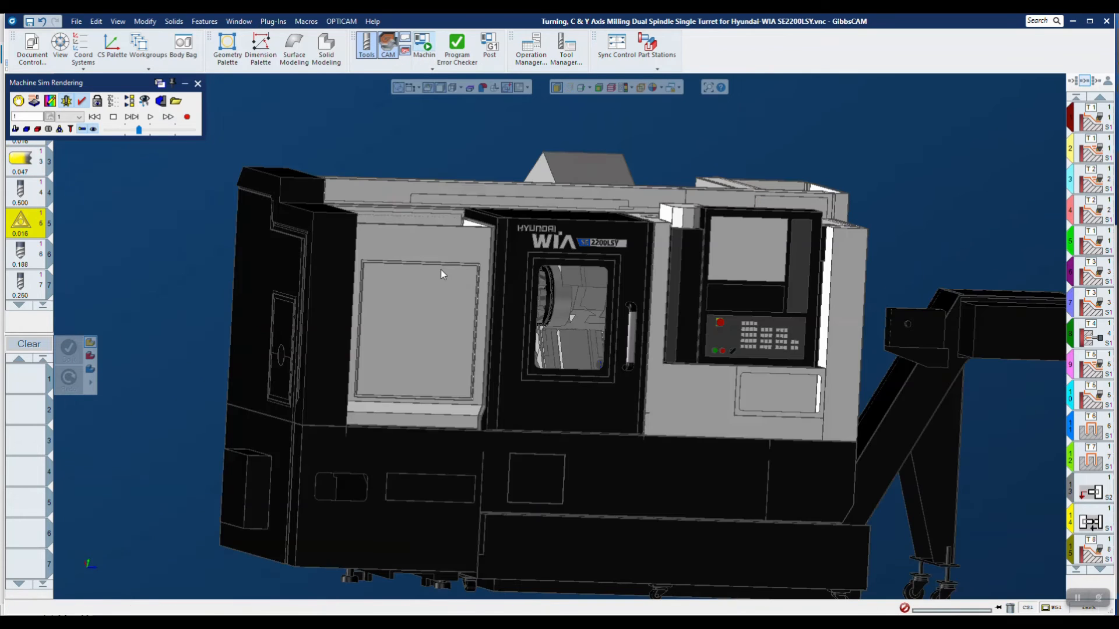
left_click(132, 119)
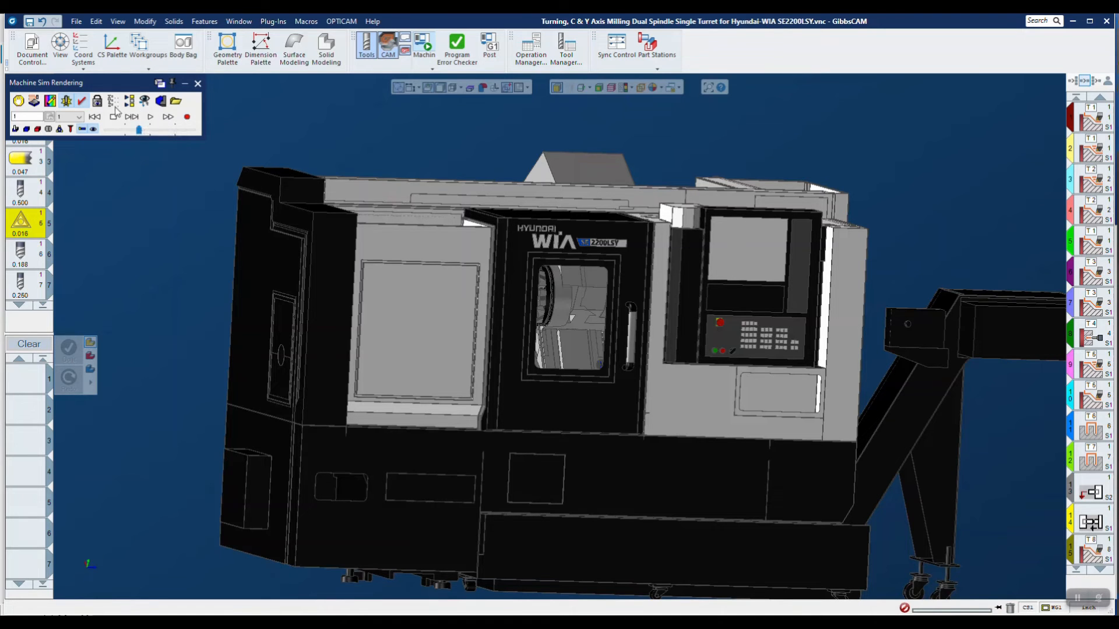
double_click(495, 225)
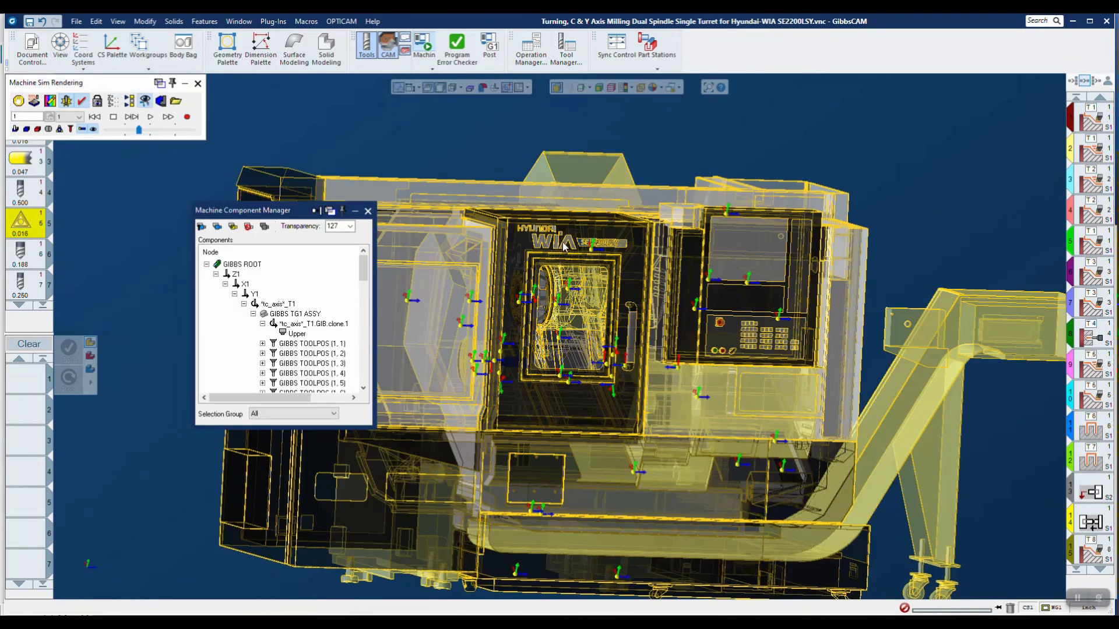
left_click(579, 231)
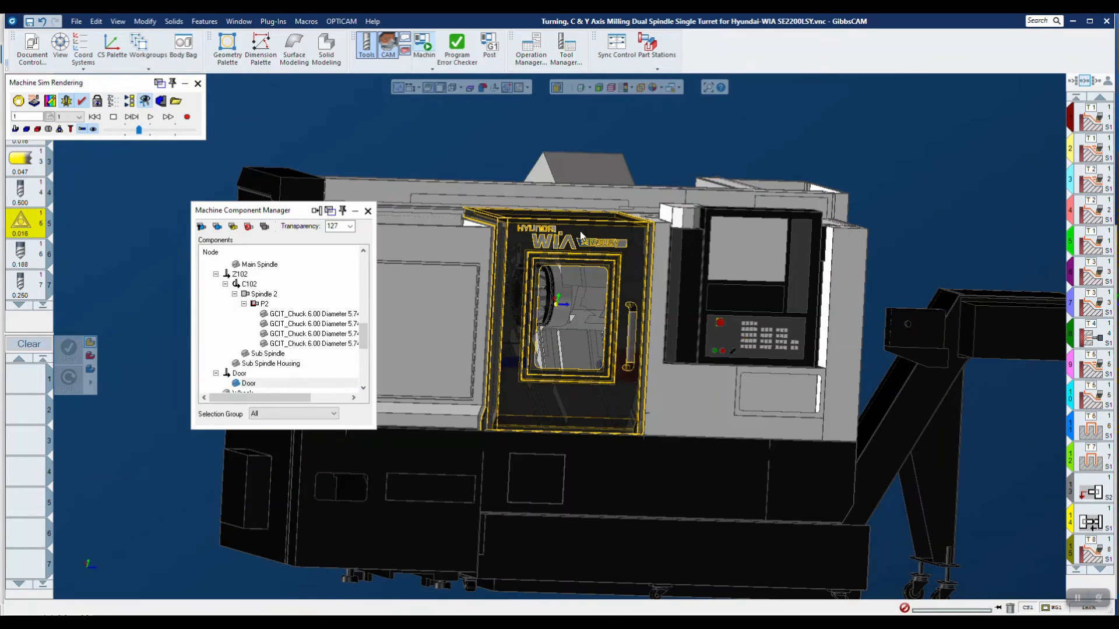
left_click(249, 226)
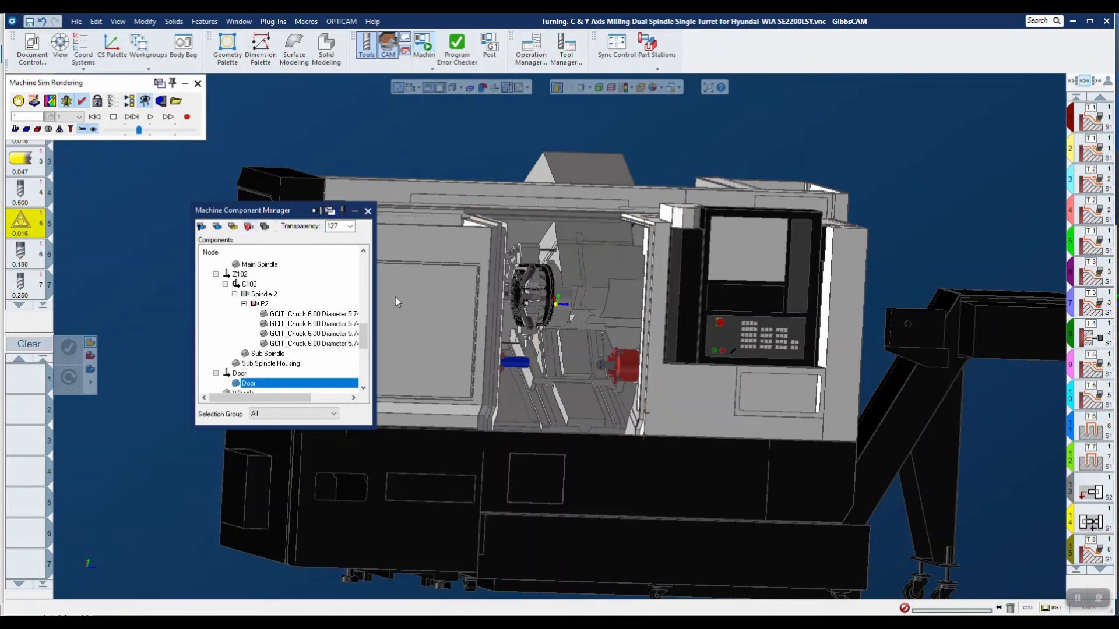
Hide the Base Machine 6 and Base Machine 7 components to expose the main spindle and turret.
left_click(453, 252)
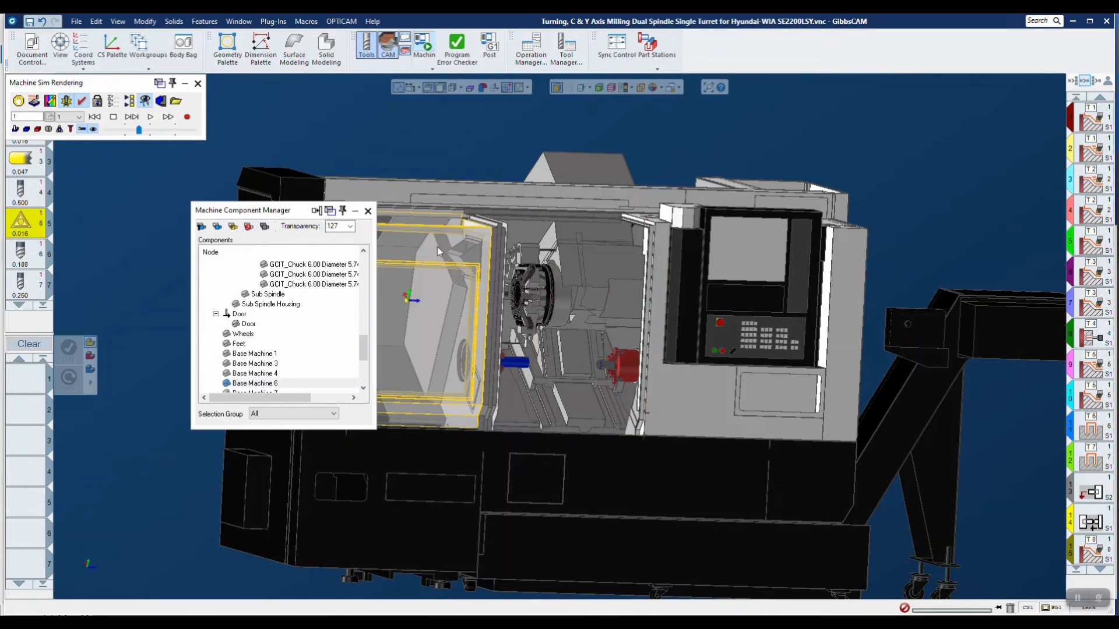
left_click(251, 227)
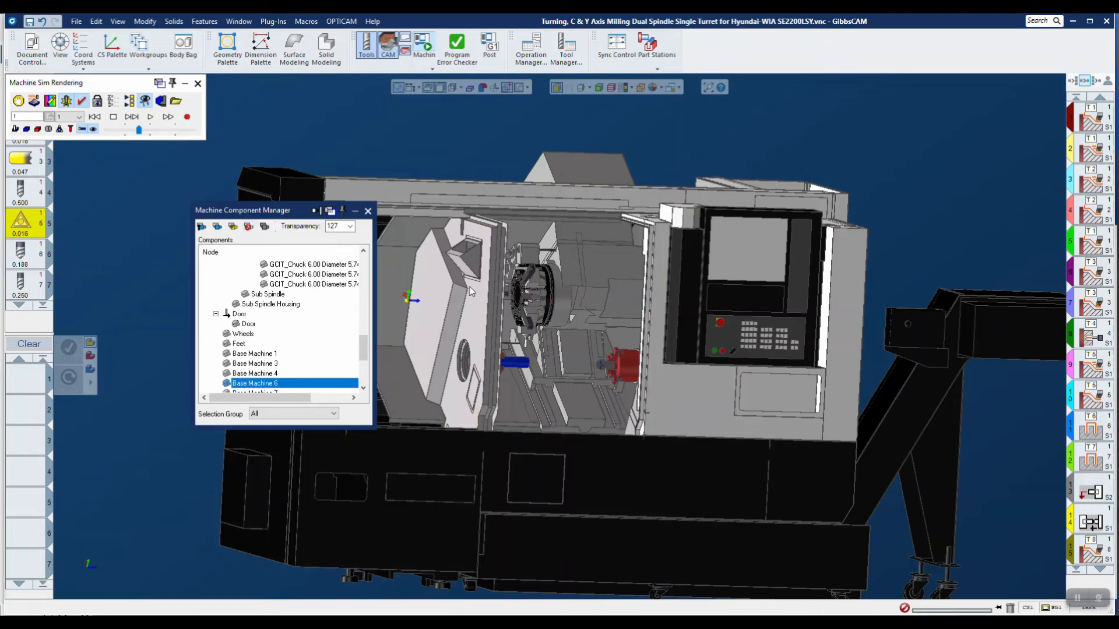
left_click(447, 287)
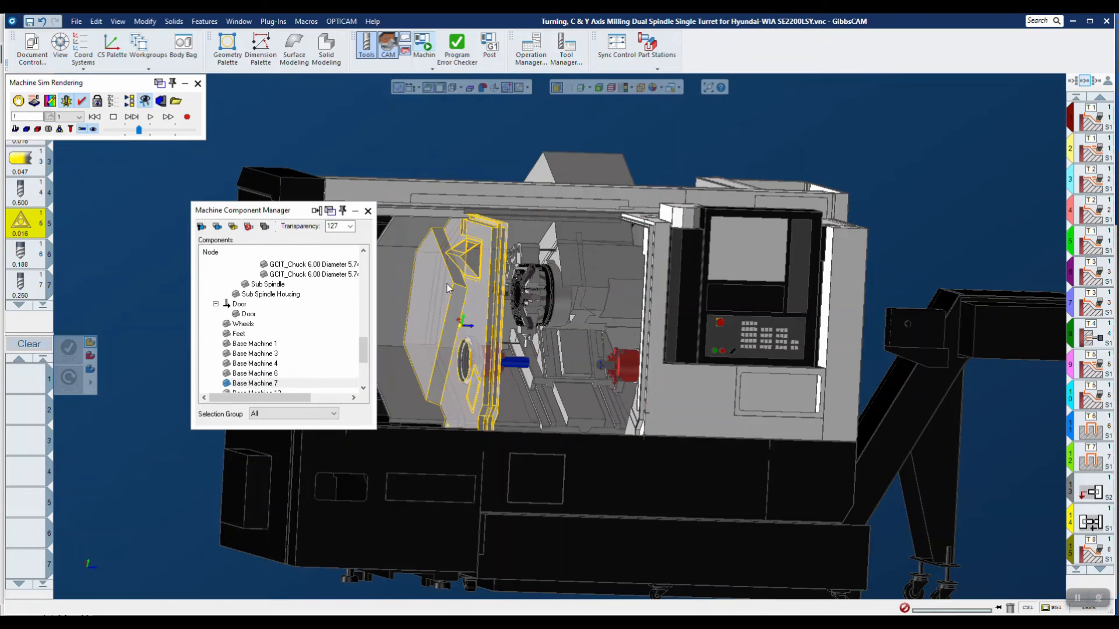
left_click(248, 227)
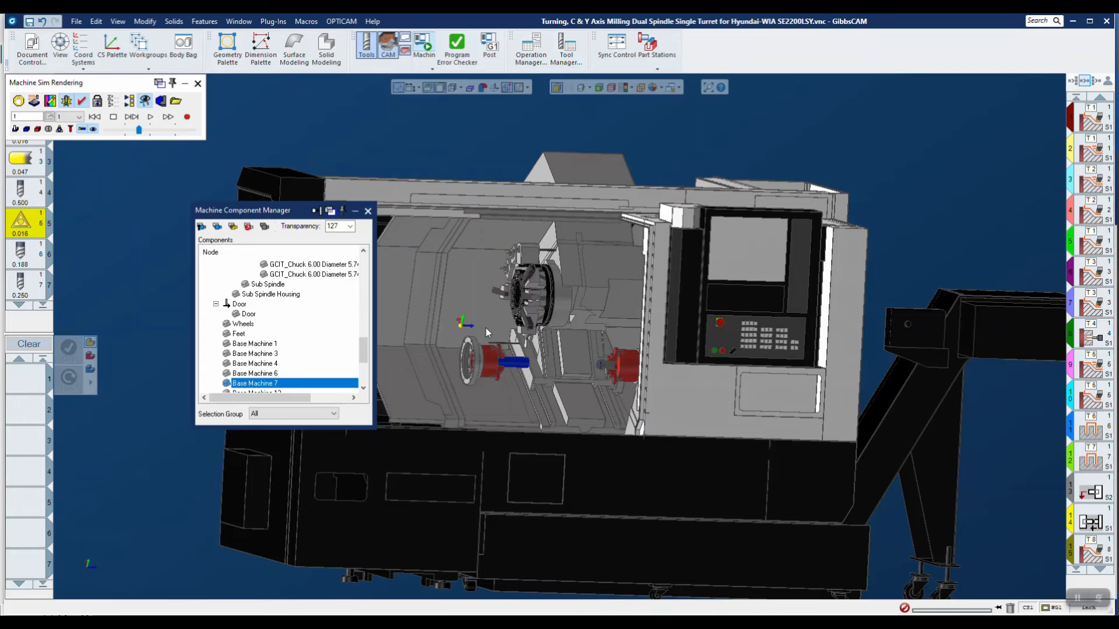
Hide Base Machine 8, Back Wall Left and Base Machine 11 in the machine model.
middle_click_drag(485, 327, 595, 404)
scroll(537, 310, "up", 10)
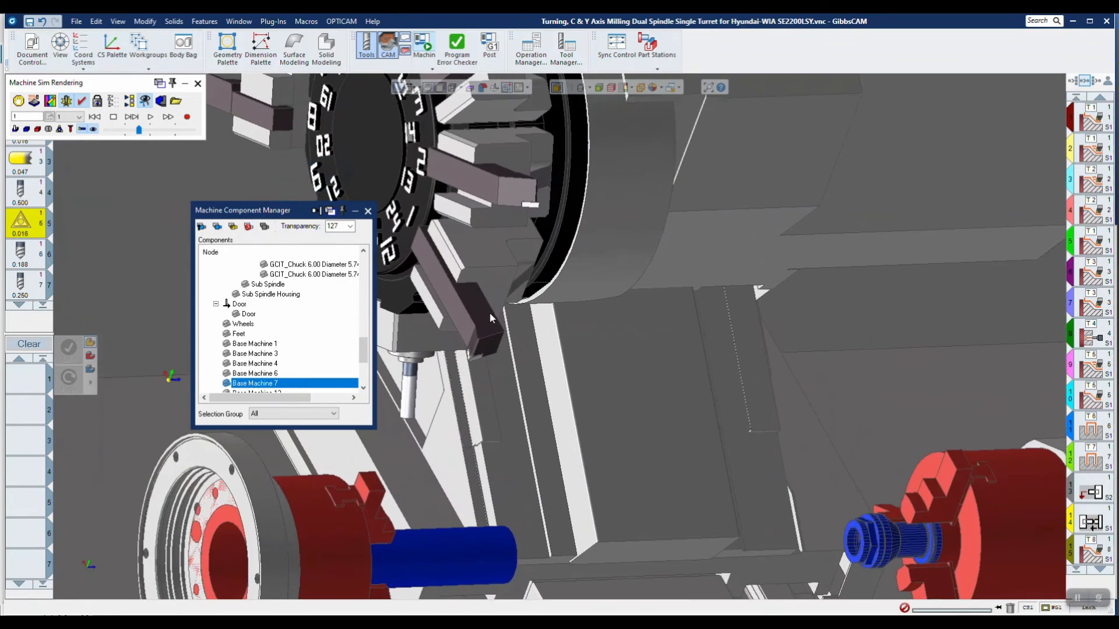
scroll(489, 313, "down", 10)
left_click(415, 159)
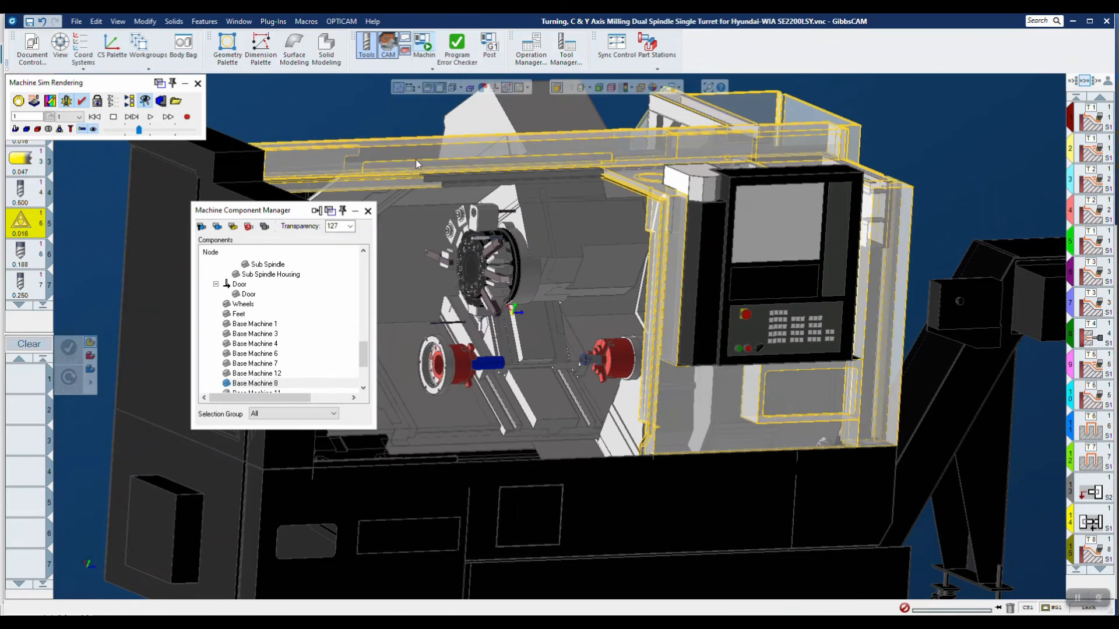
left_click(248, 226)
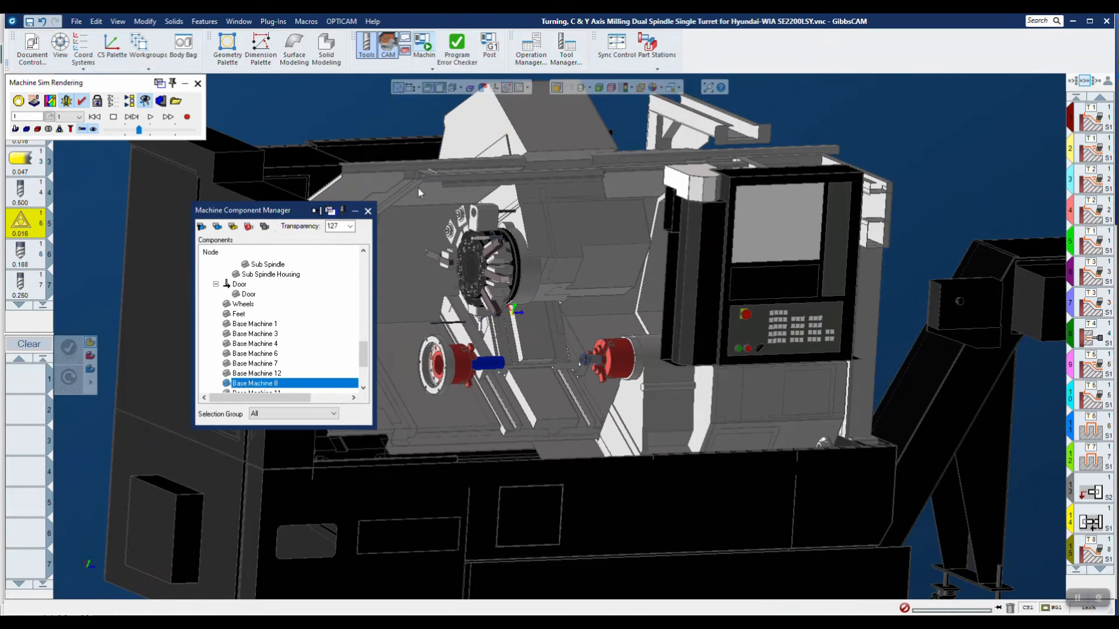
left_click(420, 193)
left_click(248, 226)
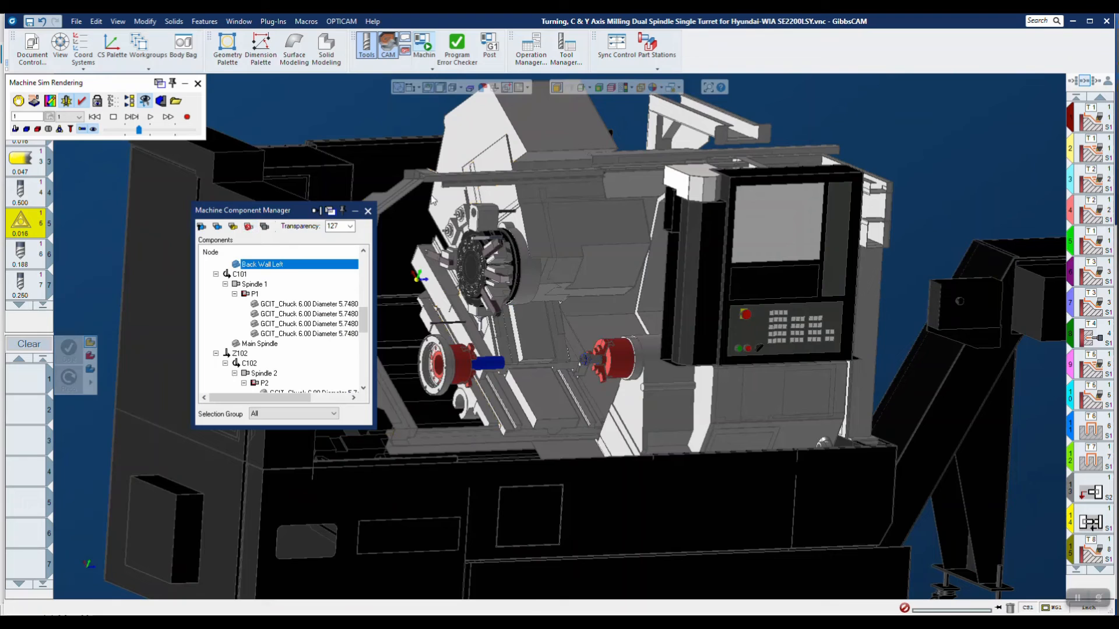
left_click(410, 200)
left_click(251, 226)
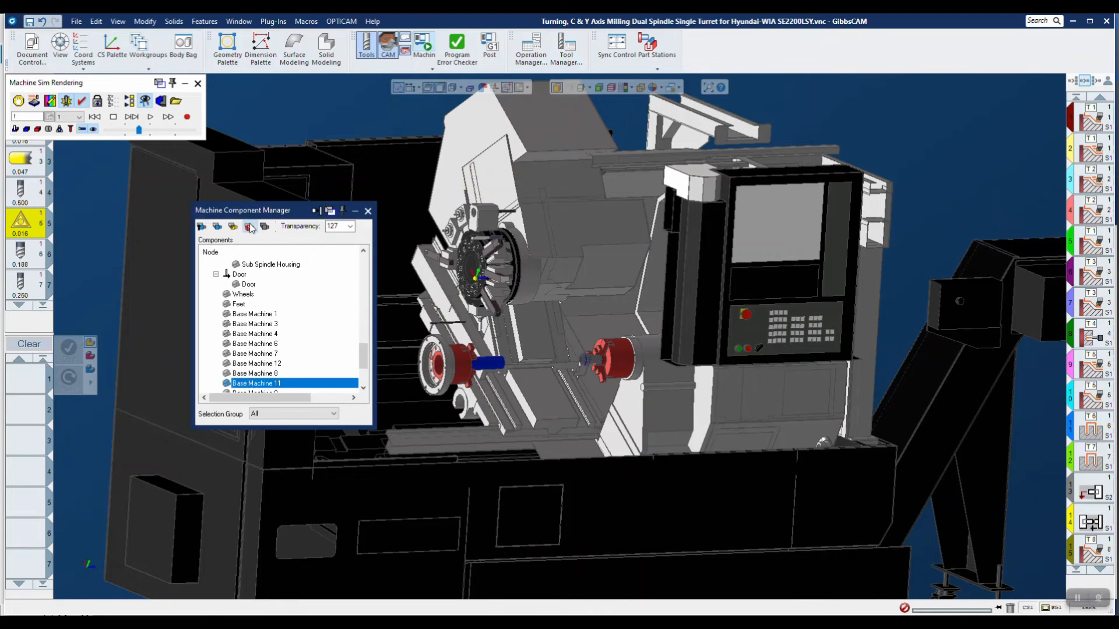
Hide the turret's carrier components Y Body, X Body 1 and Z Axis Body.
left_click(558, 195)
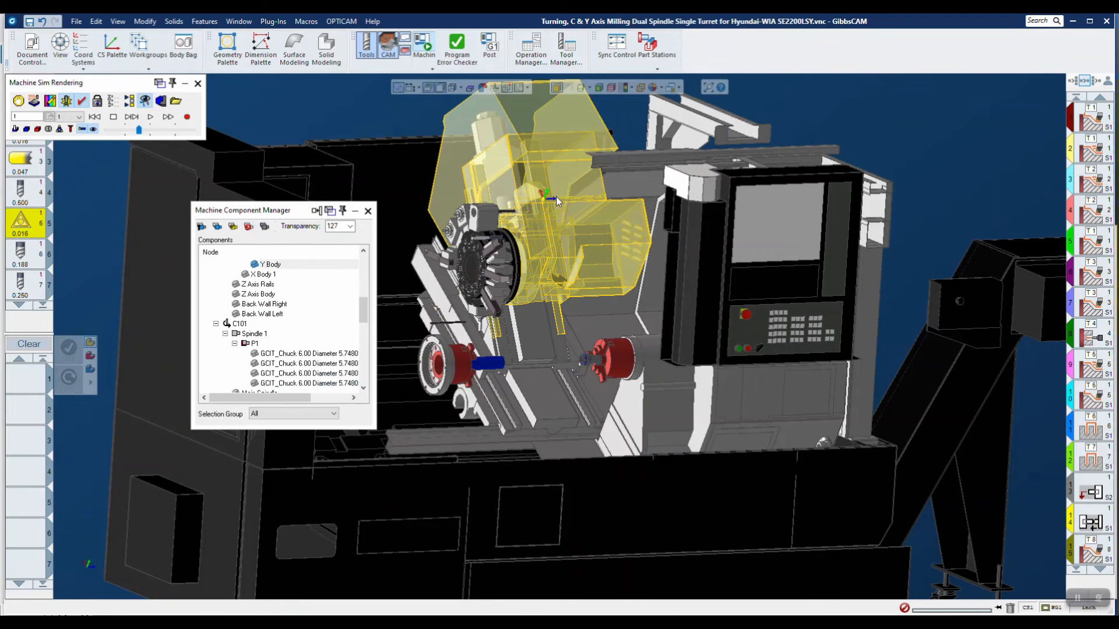
left_click(251, 227)
left_click(540, 328)
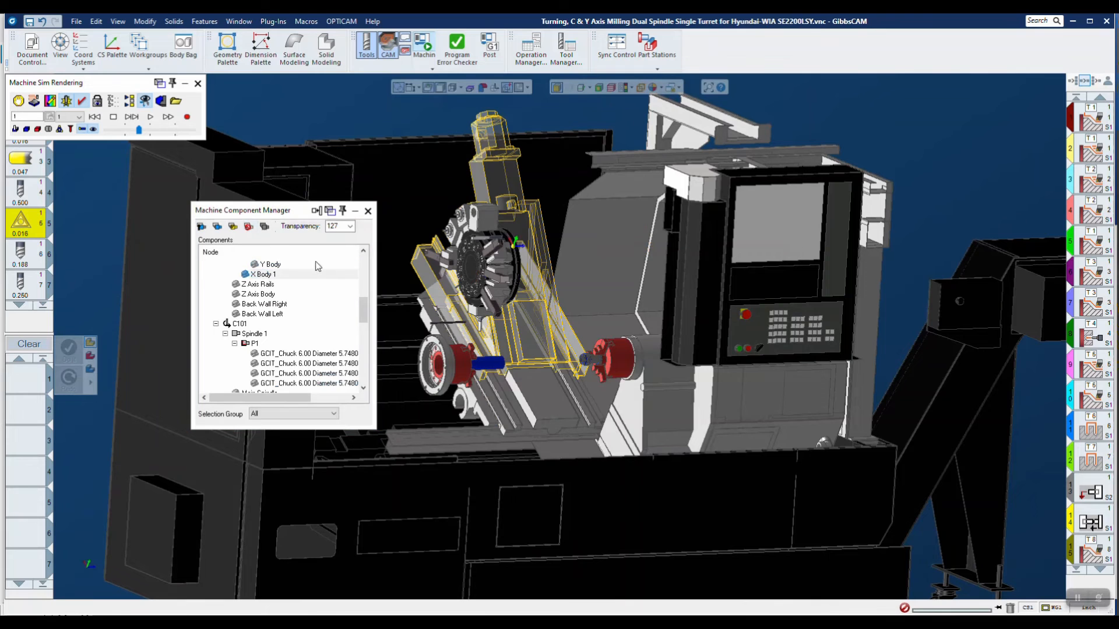
left_click(250, 227)
left_click(527, 359)
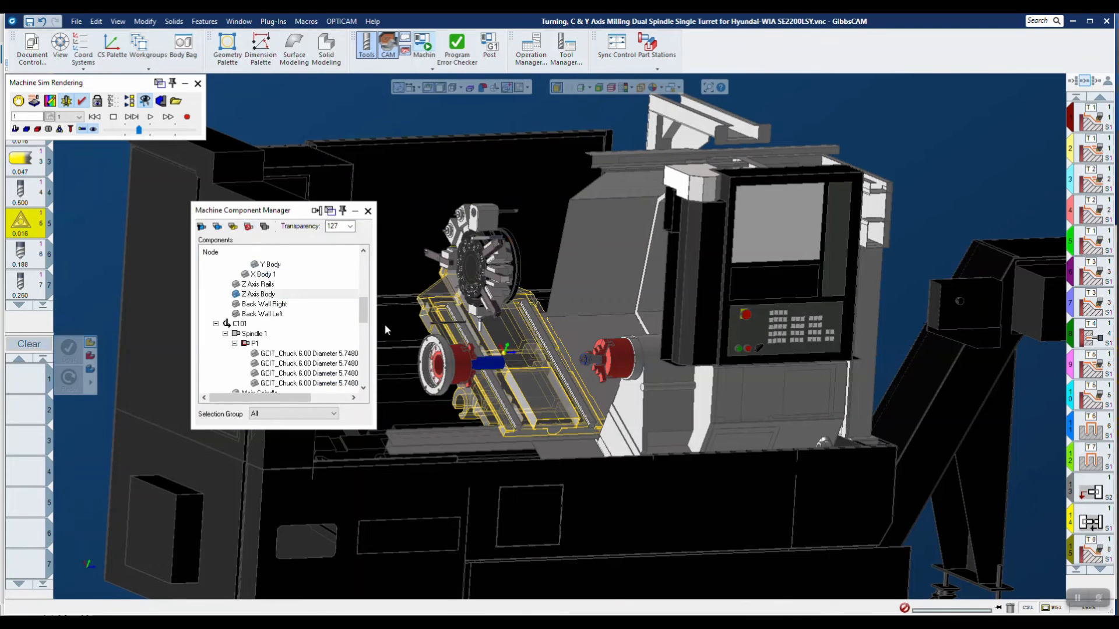
left_click(249, 227)
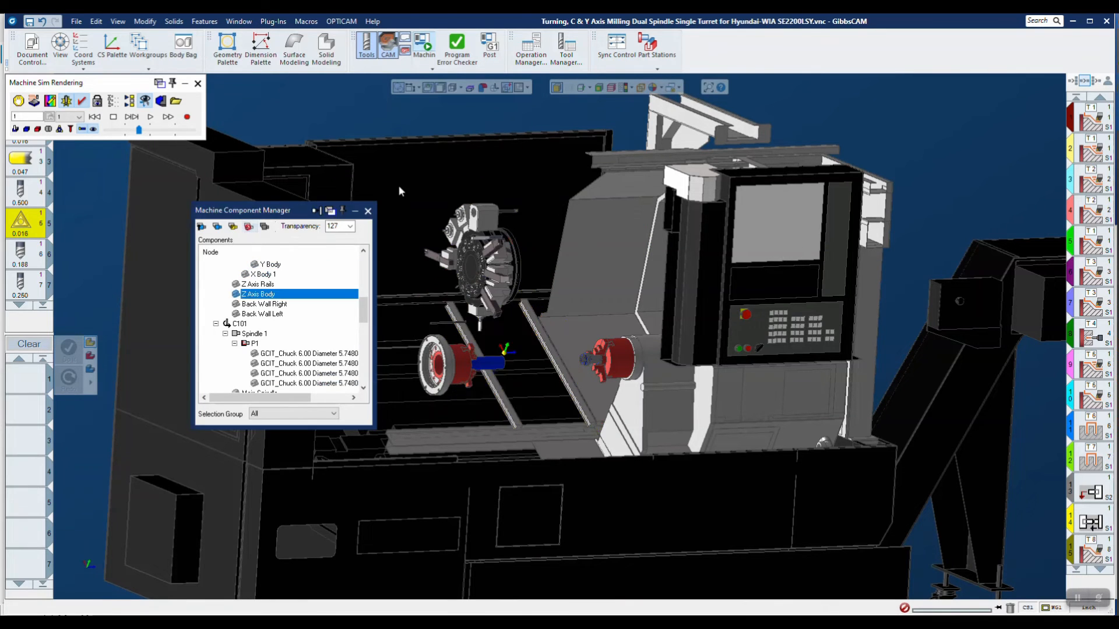
Hide the Base Machine 13 enclosure and close the Machine Component Manager.
left_click(399, 187)
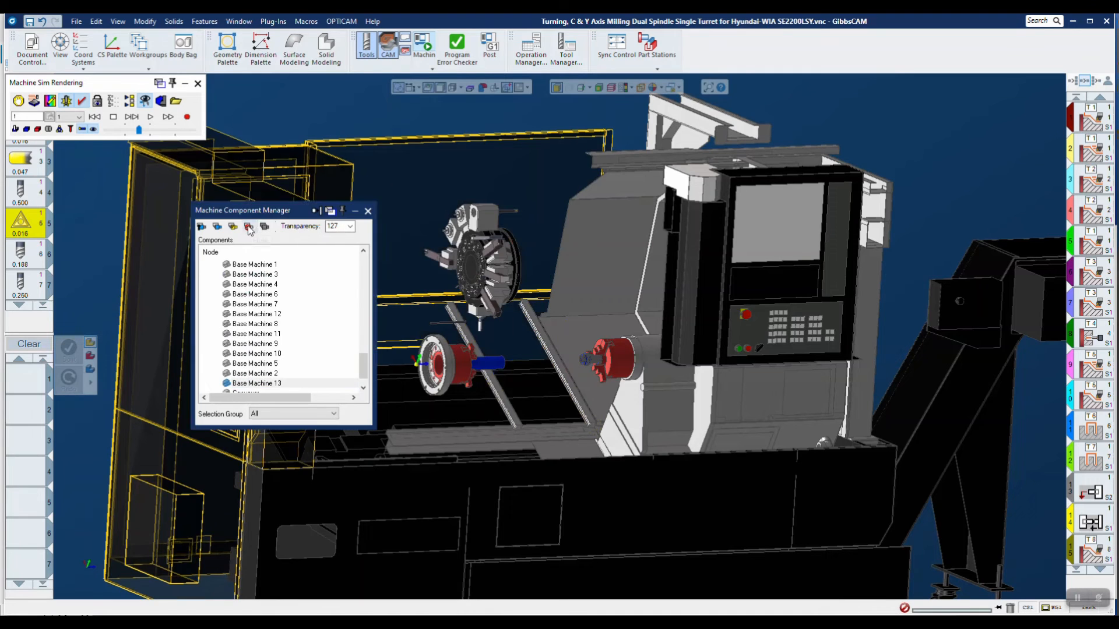
left_click(249, 227)
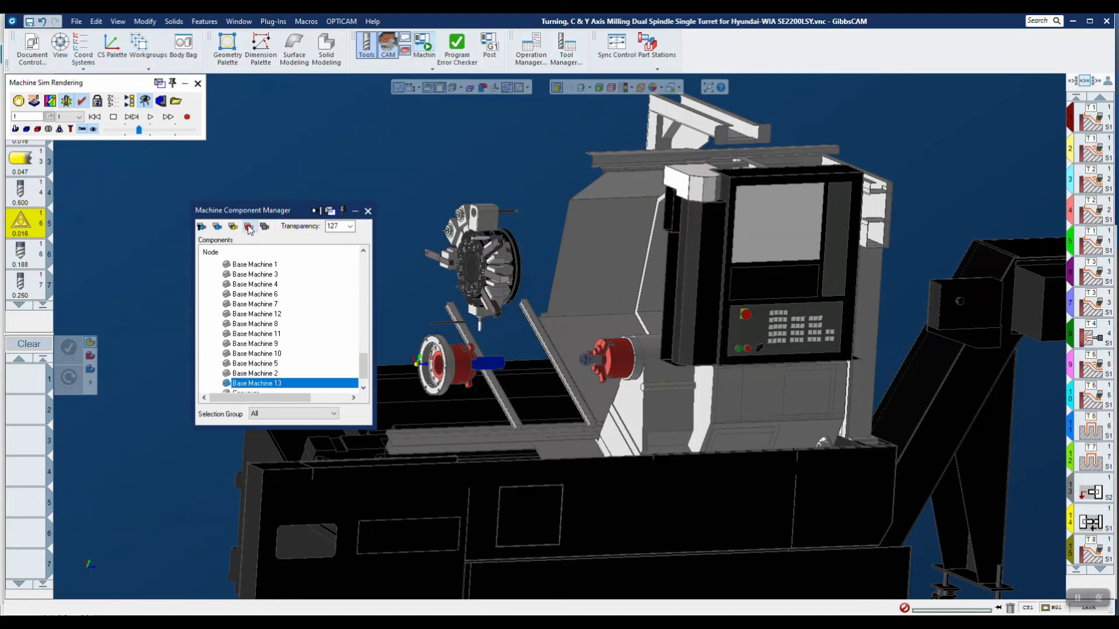
left_click(368, 210)
Examine the boring bar's toolblock on the turret up close, including how its underside meets the turret face.
scroll(479, 341, "up", 8)
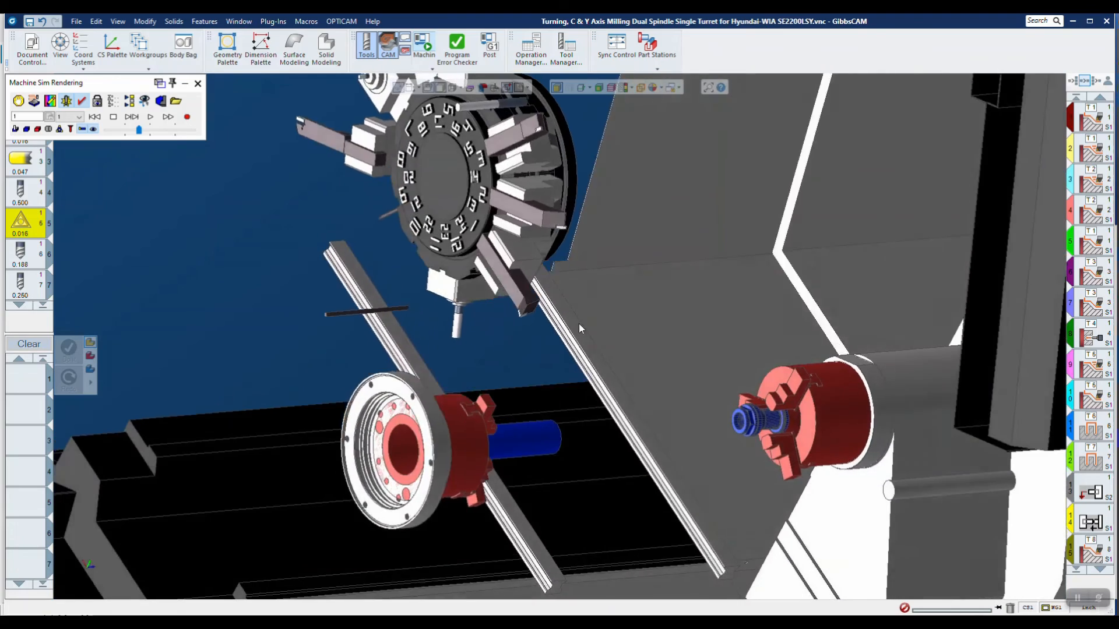
middle_click_drag(578, 323, 515, 414)
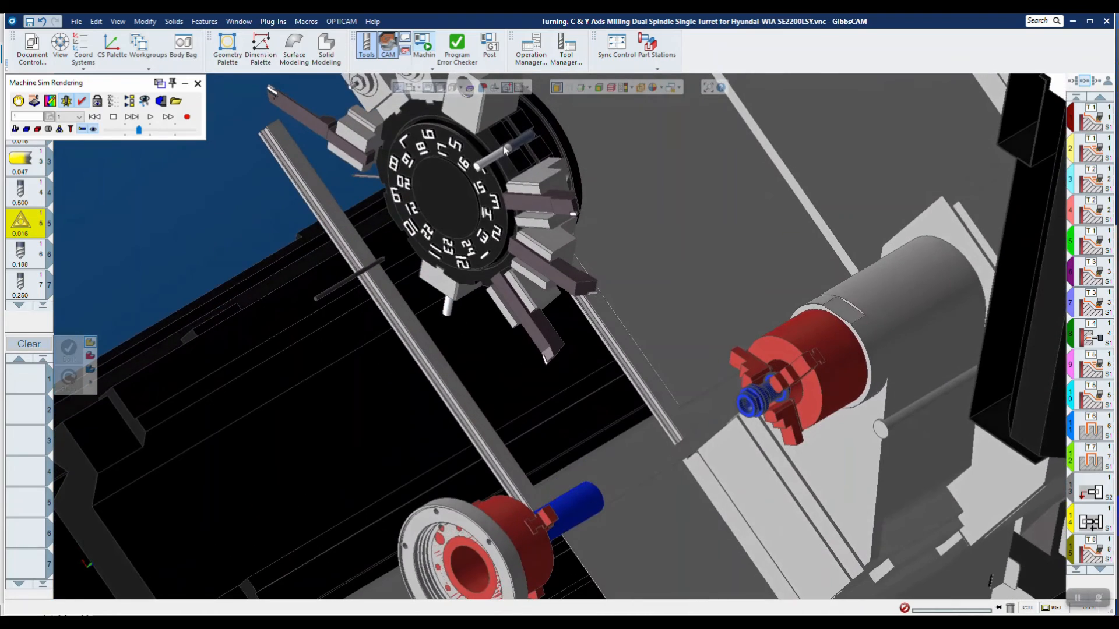
middle_click_drag(505, 150, 616, 490)
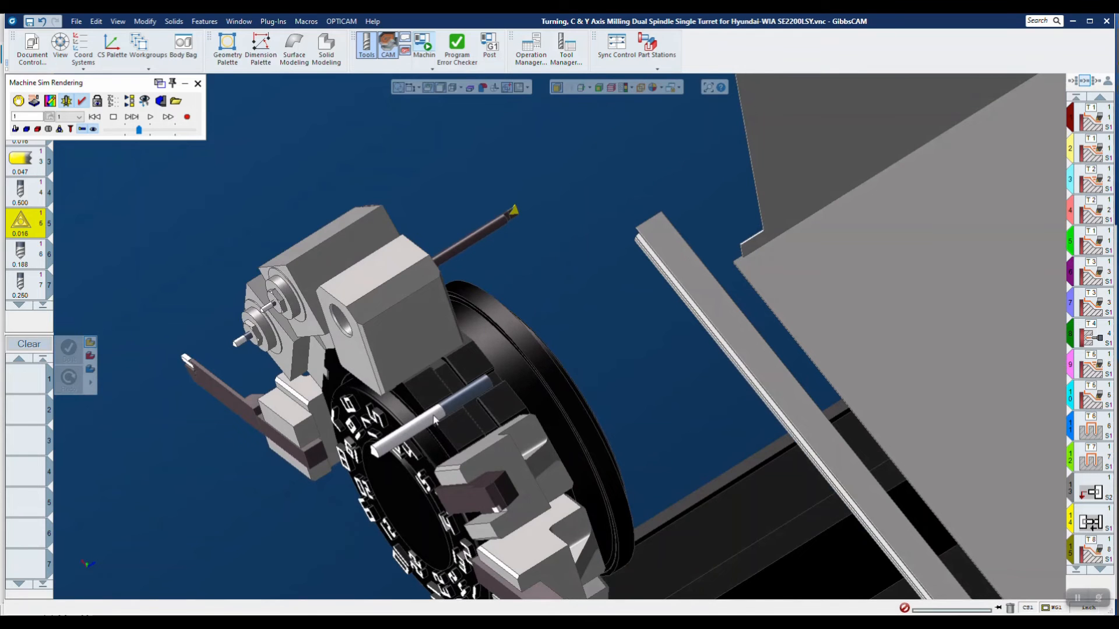
scroll(461, 393, "up", 1)
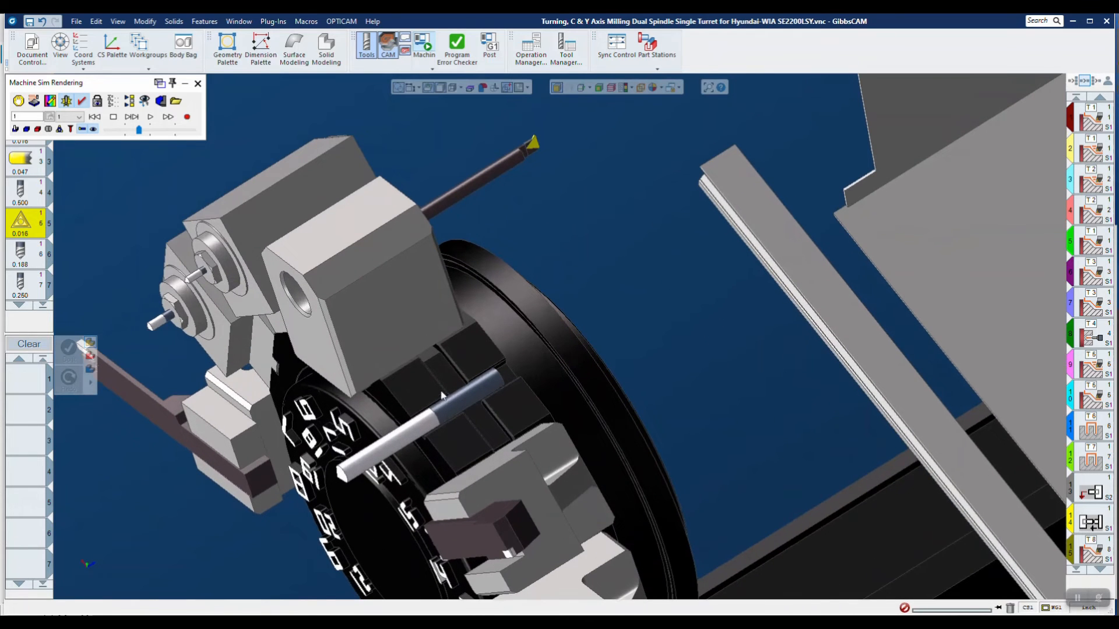
scroll(417, 369, "up", 3)
scroll(415, 373, "down", 1)
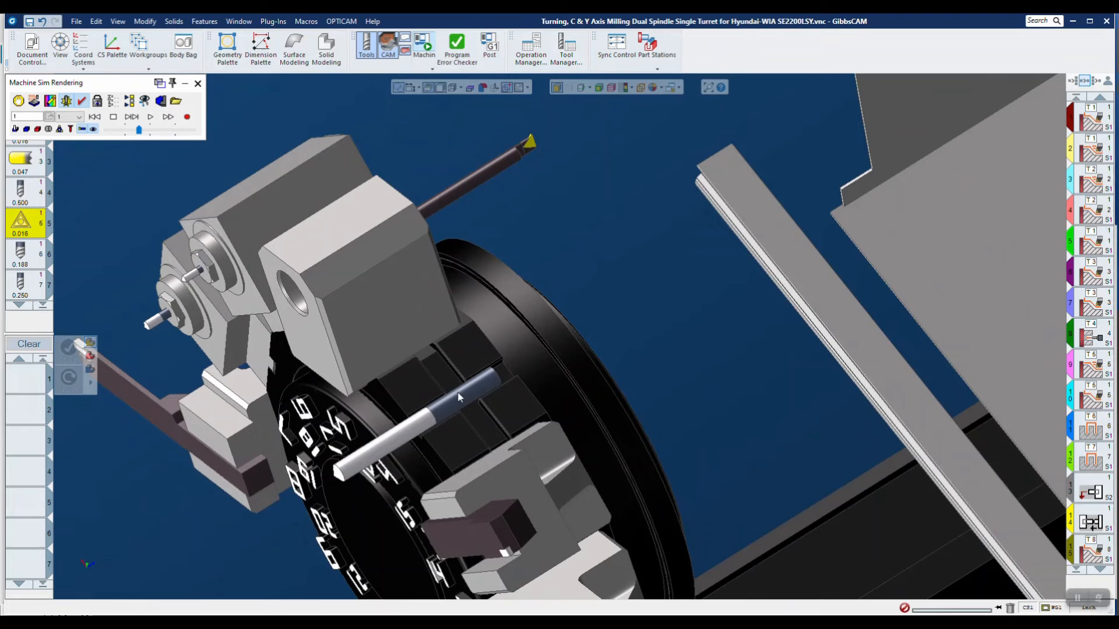
middle_click_drag(387, 346, 295, 357)
scroll(380, 376, "up", 6)
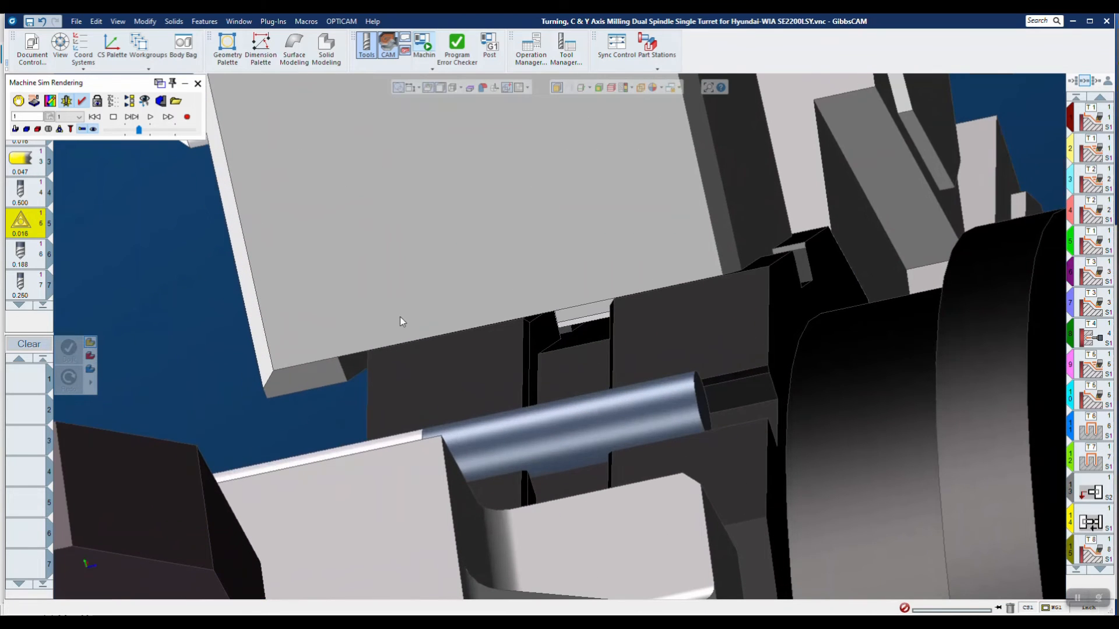
scroll(401, 321, "up", 2)
scroll(386, 376, "down", 5)
middle_click_drag(347, 341, 426, 355)
scroll(426, 356, "up", 4)
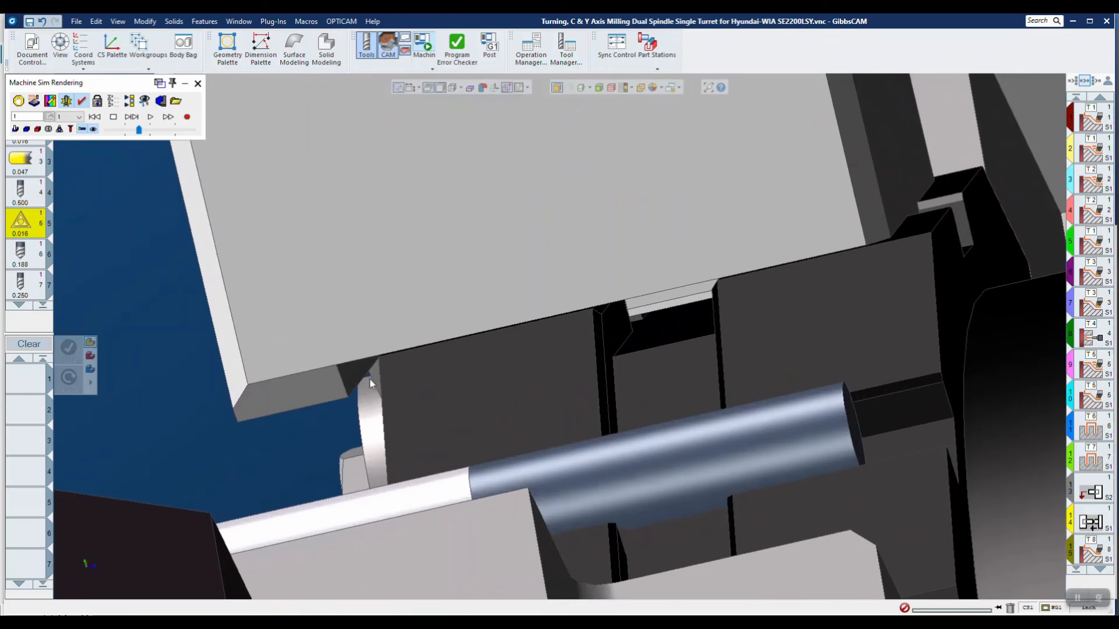
Use Show Position to probe the toolblock's inner lower edge beside the turret, and enter its H value 2.577 in Calculator.
left_click(272, 21)
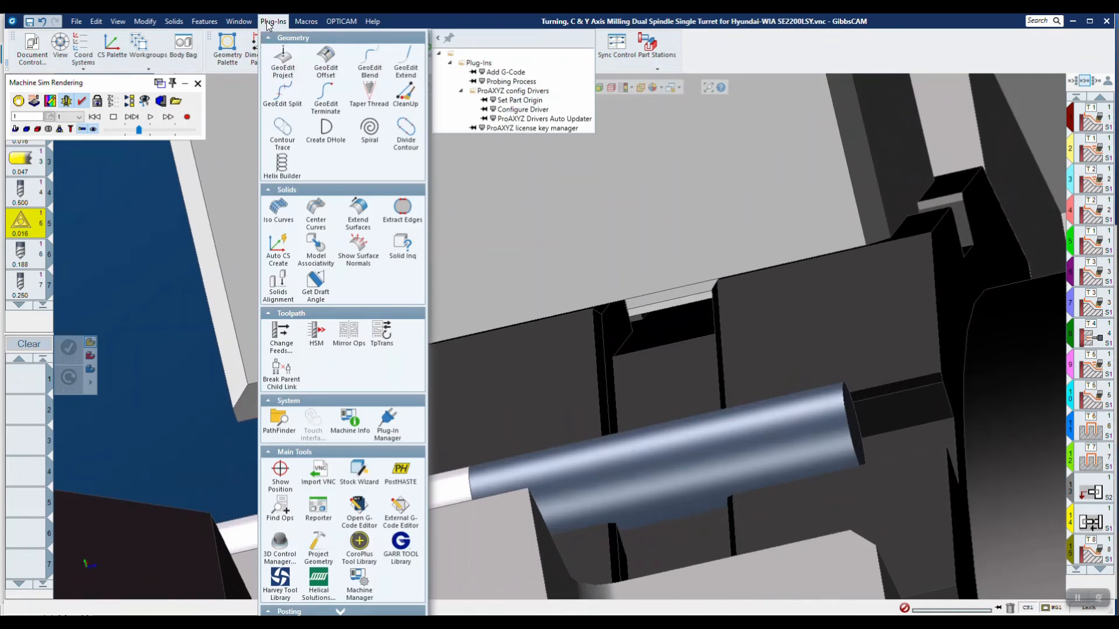
left_click(280, 473)
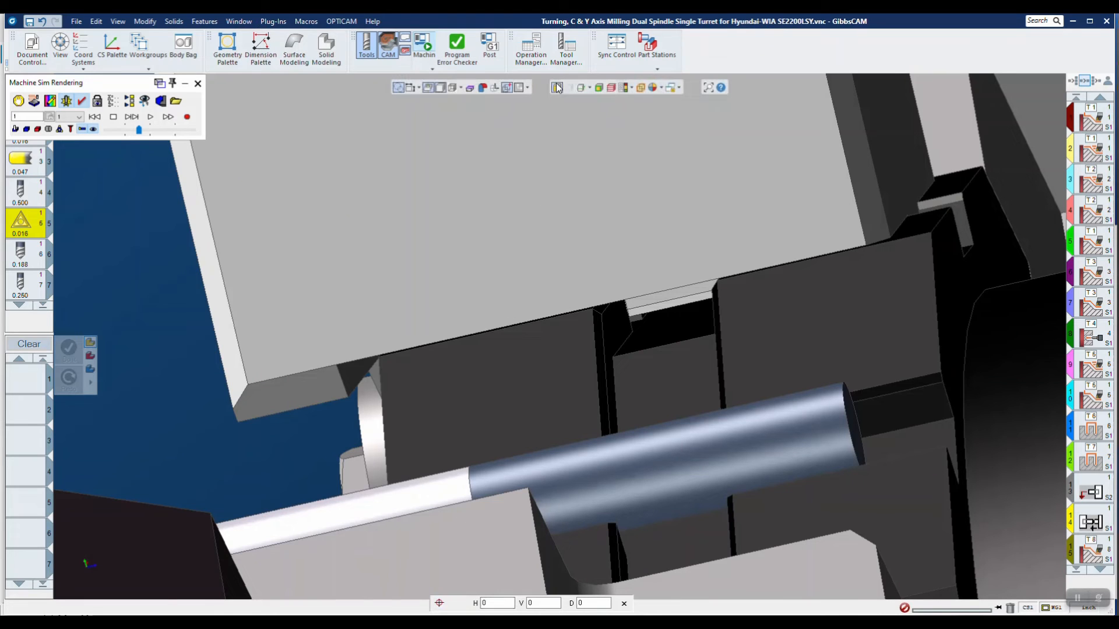
left_click(355, 377)
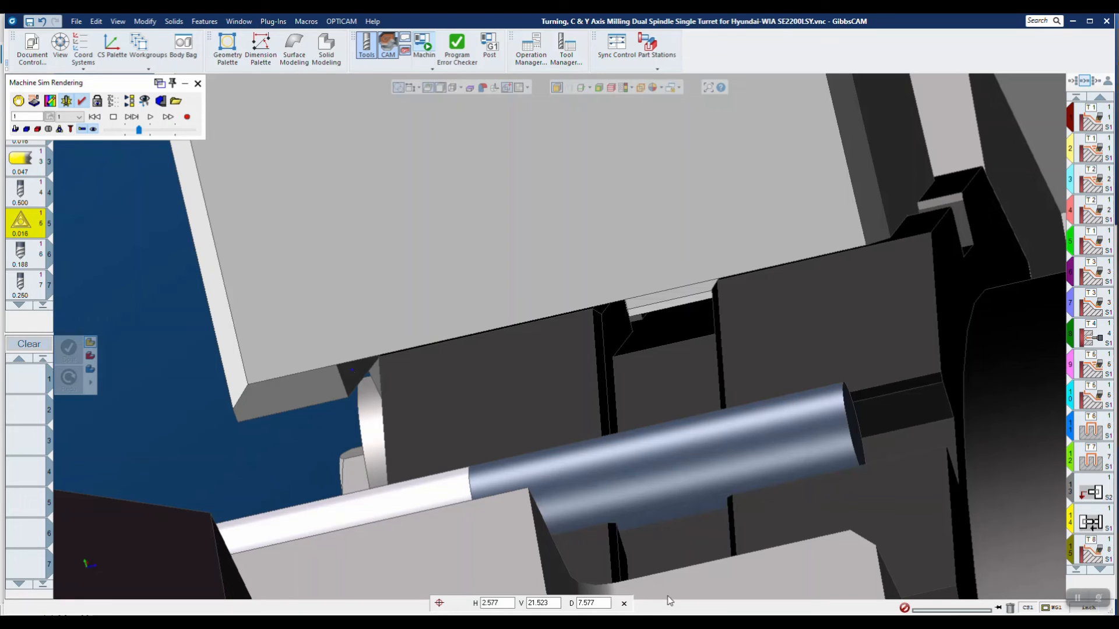
key("alt+Tab")
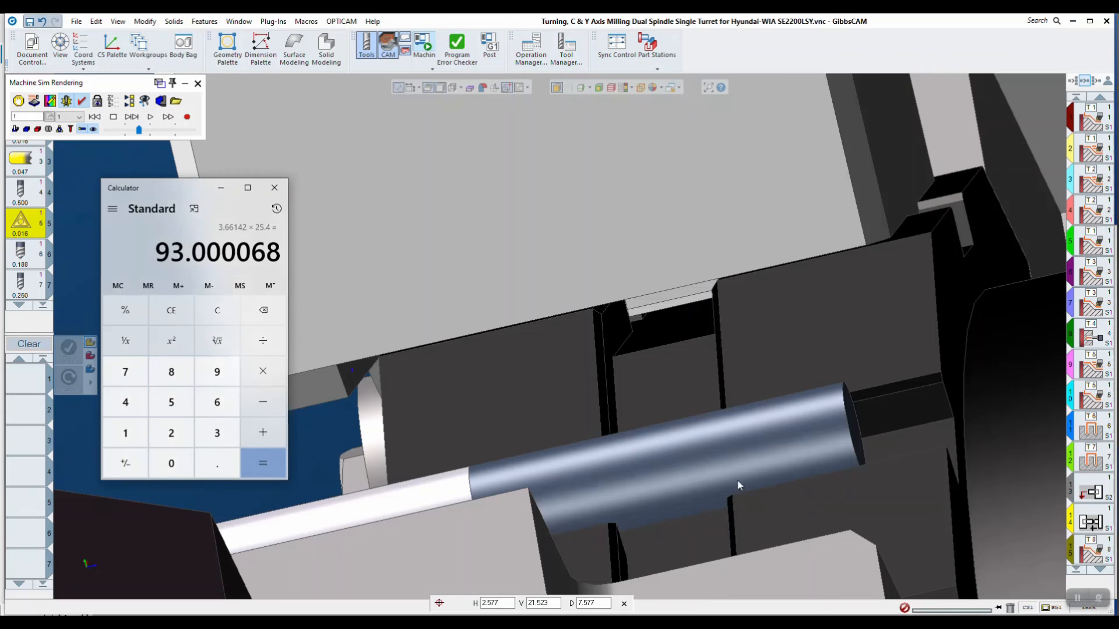
left_click_drag(200, 193, 868, 171)
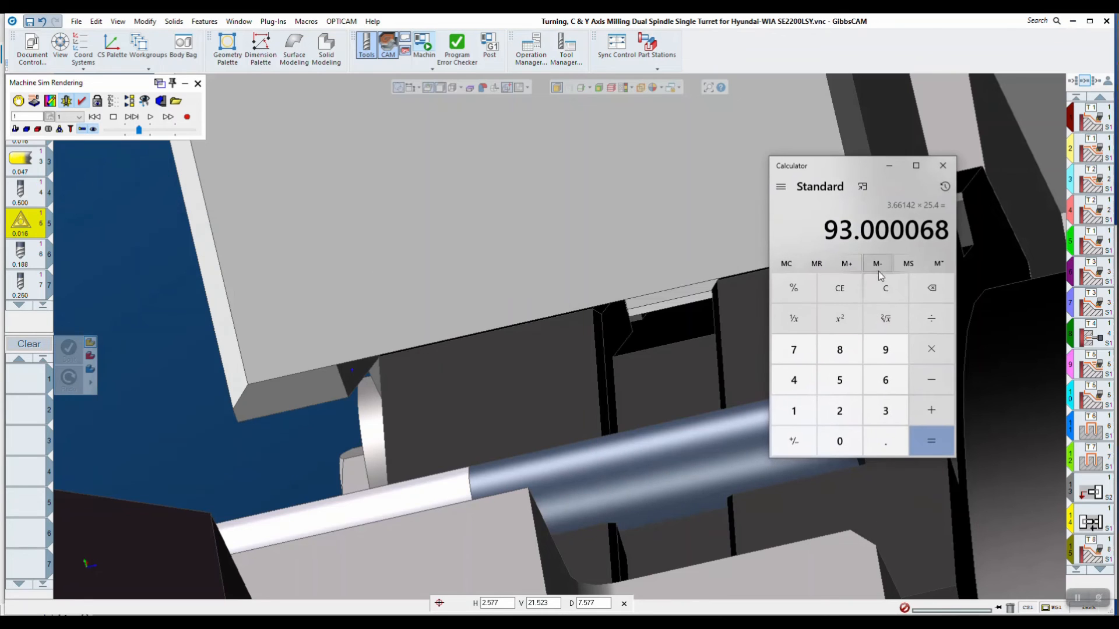
left_click(886, 289)
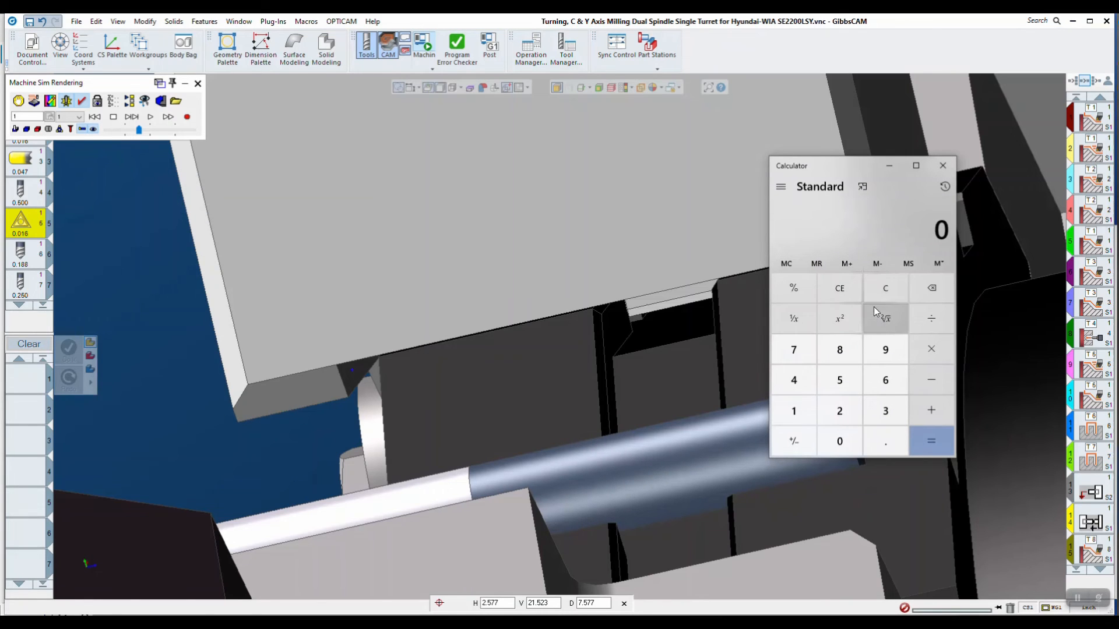
type("2.577")
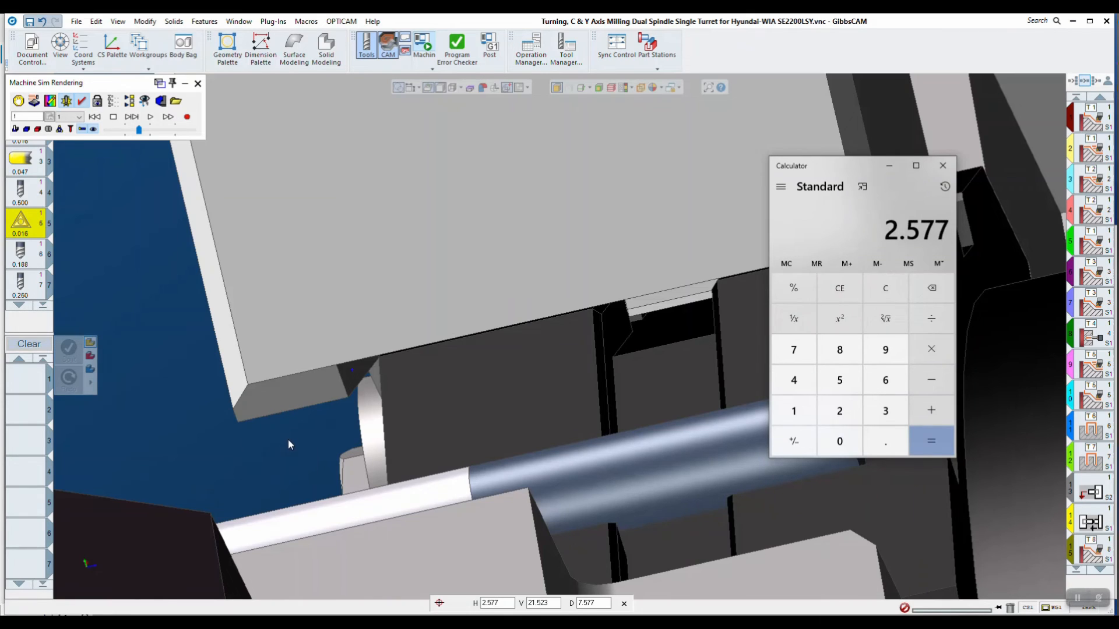
Probe the neighbouring turret edge's position, subtract its H value 2.813 from 2.577 in Calculator, and minimize Calculator.
middle_click_drag(288, 439, 419, 424)
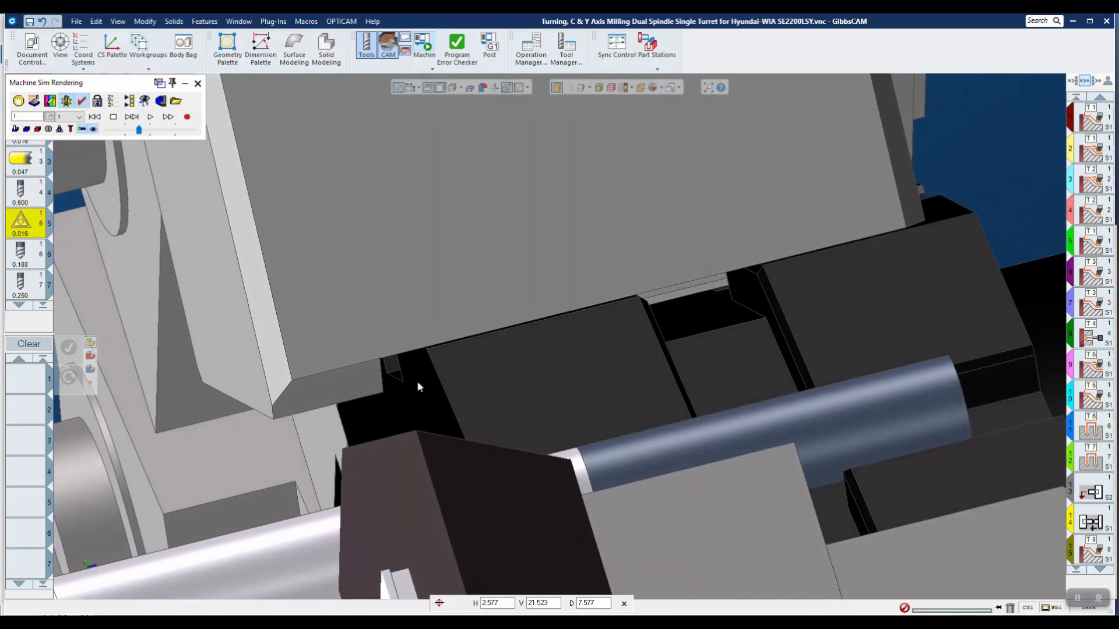
left_click(420, 361)
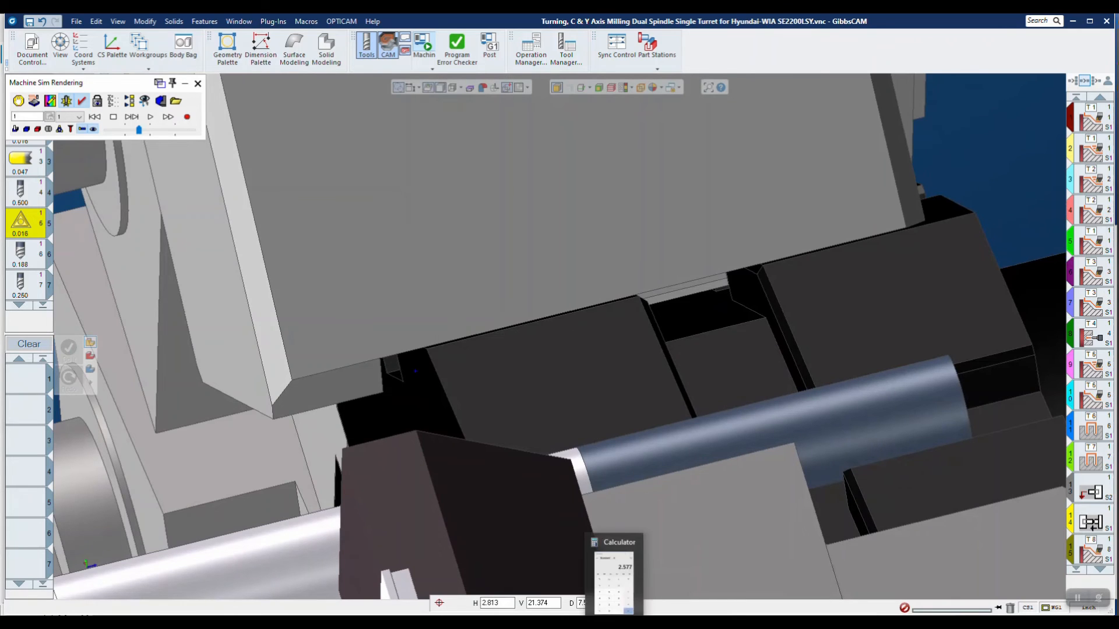
left_click(641, 573)
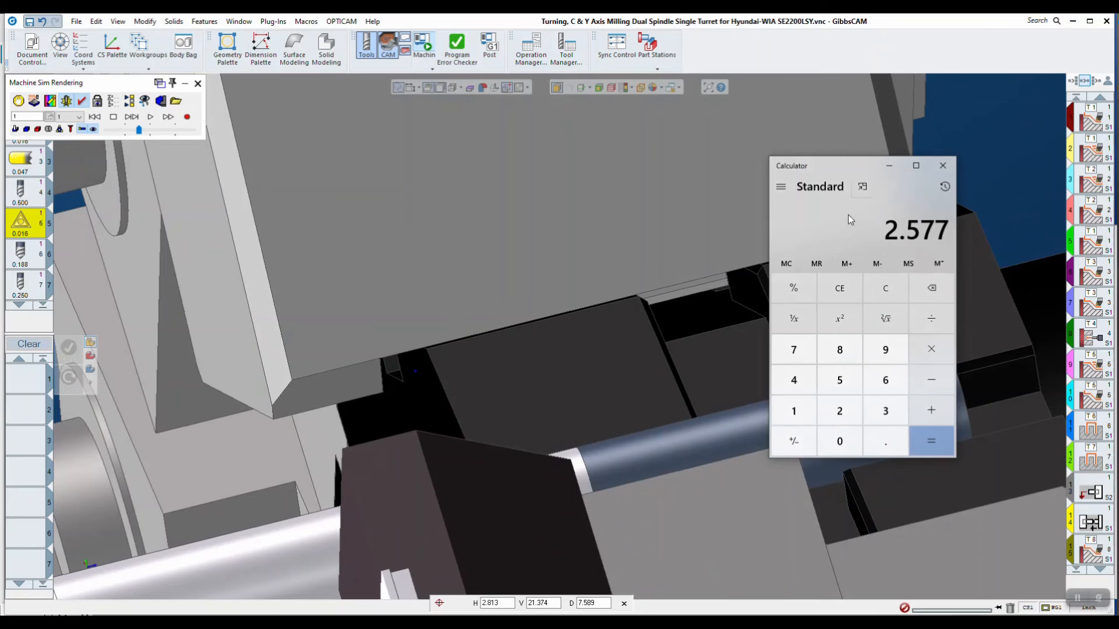
type("- 2.8")
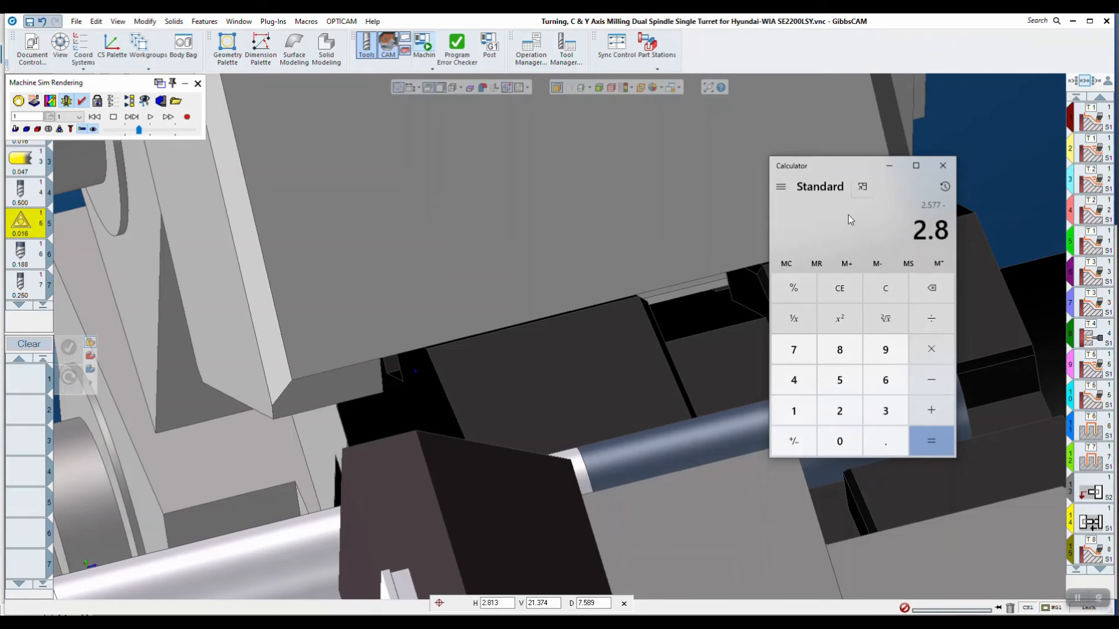
type("13")
key("Return")
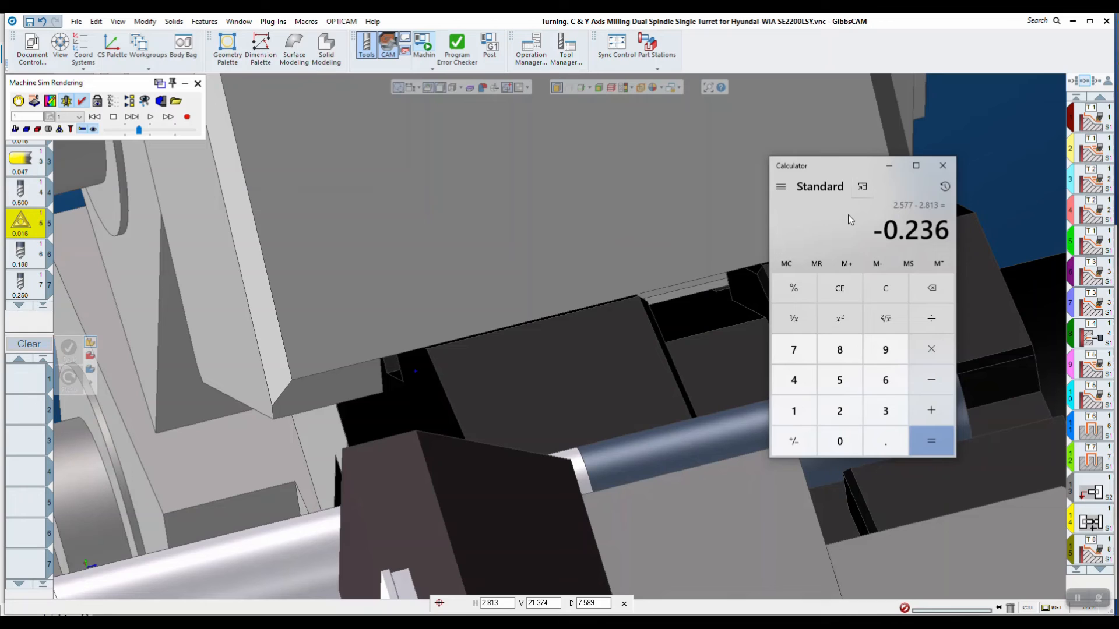
left_click(889, 166)
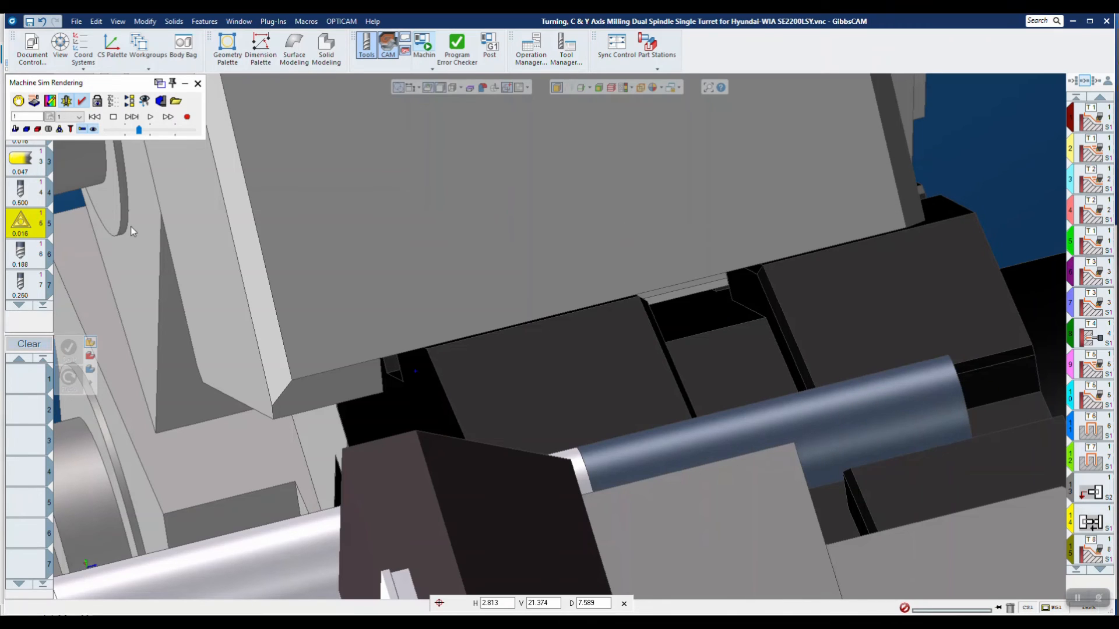
Close the machine simulation and open the tool setup data of tool 5, the boring bar.
left_click(199, 83)
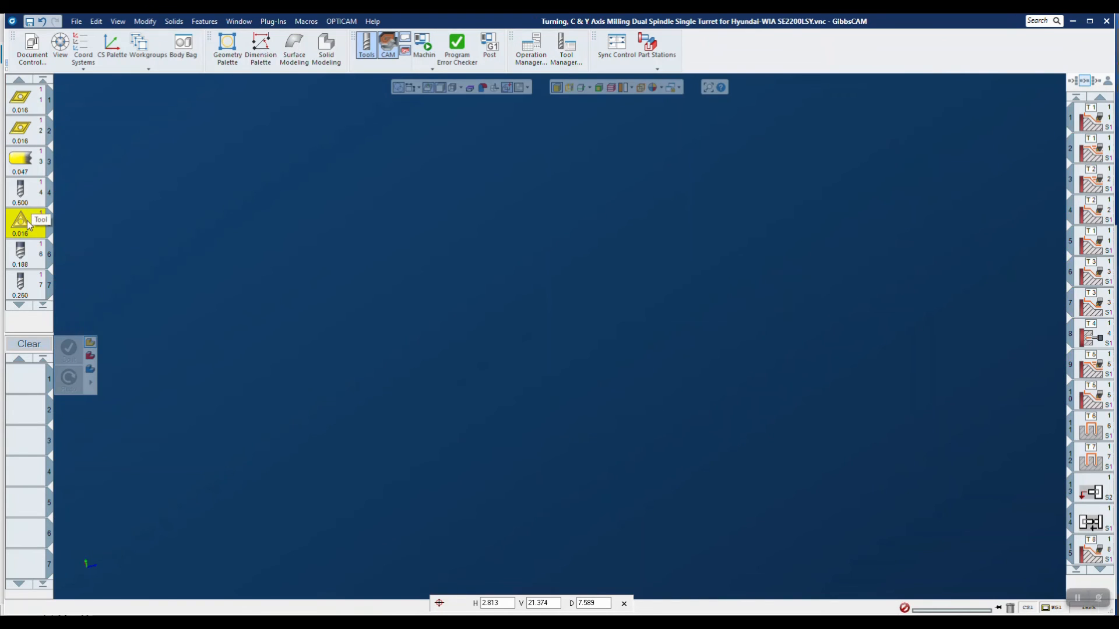
double_click(27, 221)
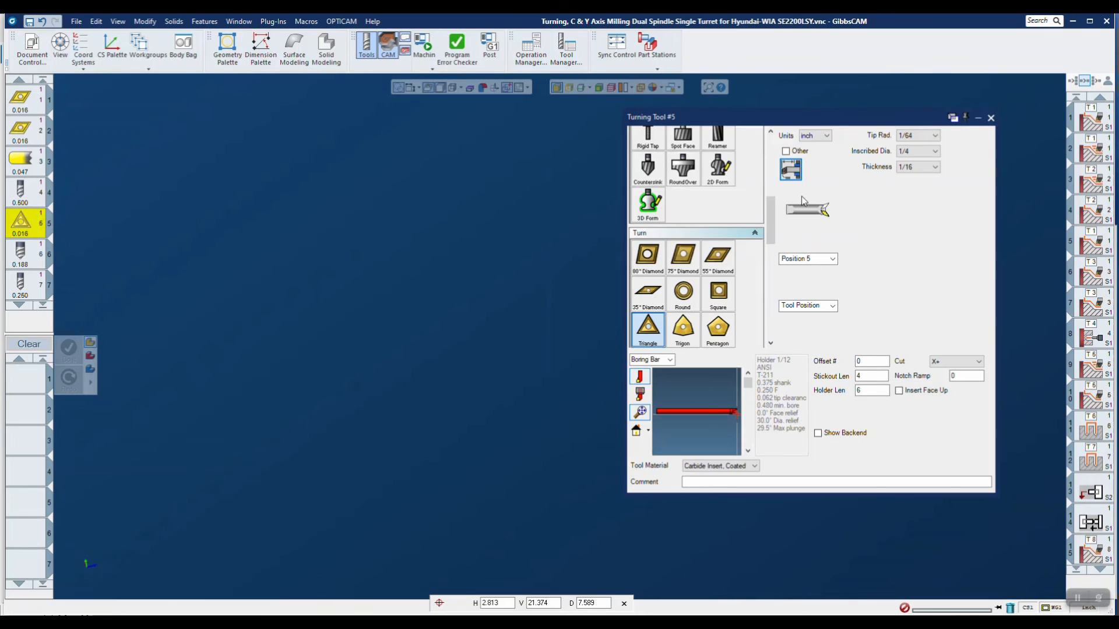
left_click(790, 170)
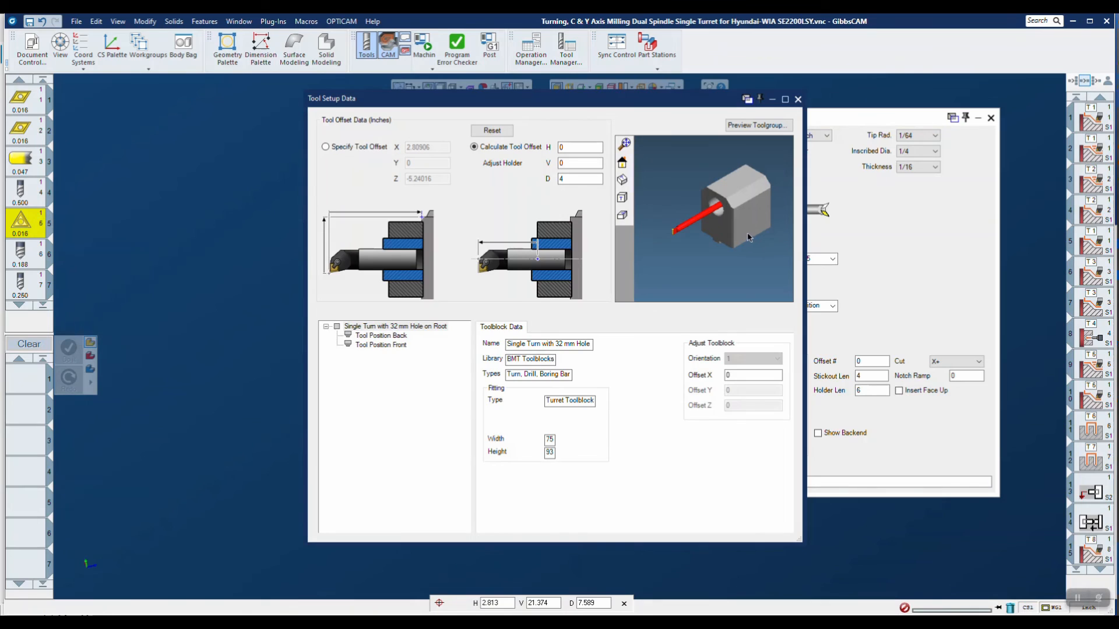
scroll(737, 244, "up", 4)
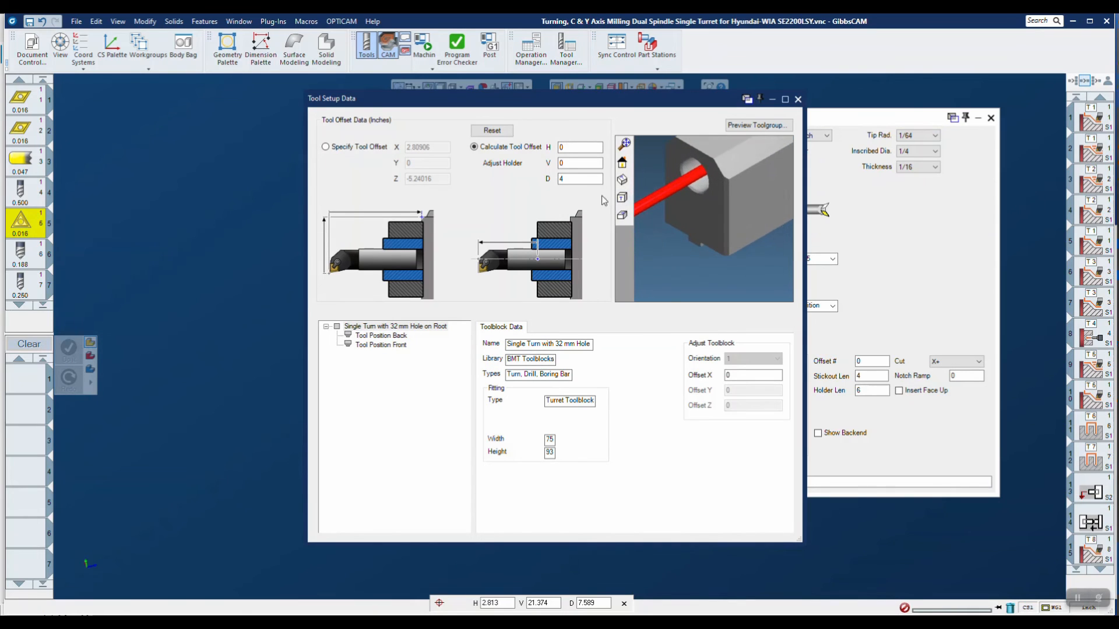
double_click(574, 164)
key("BackSpace")
type("62")
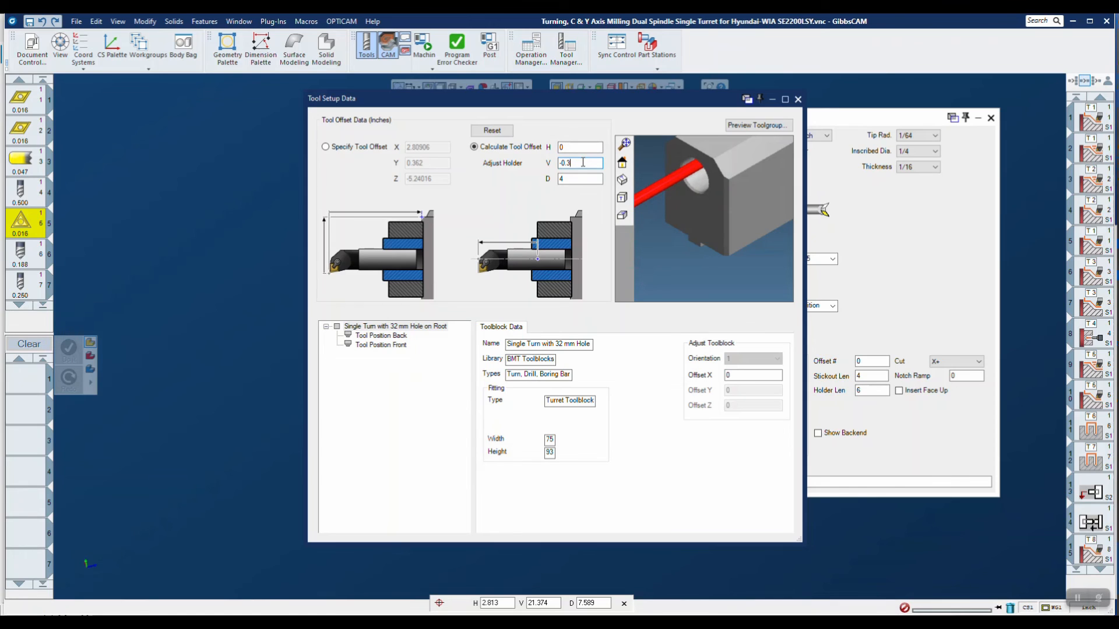
key("BackSpace")
type("236")
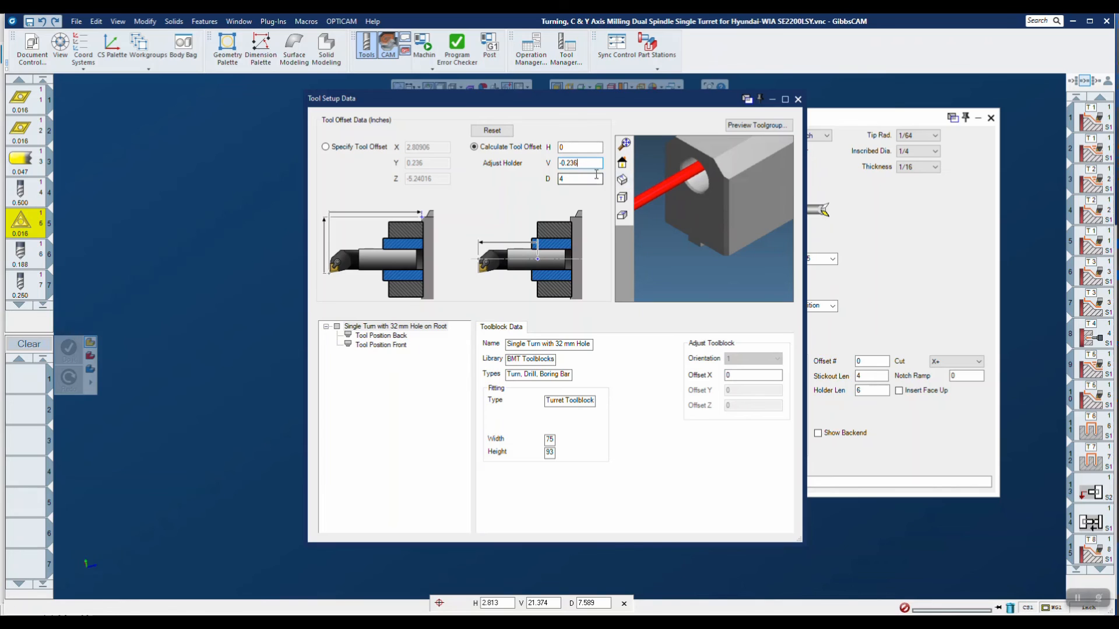
left_click_drag(582, 163, 549, 163)
type("0")
Set the boring bar toolblock's Offset X to -0.236.
left_click(732, 375)
left_click_drag(732, 375, 724, 375)
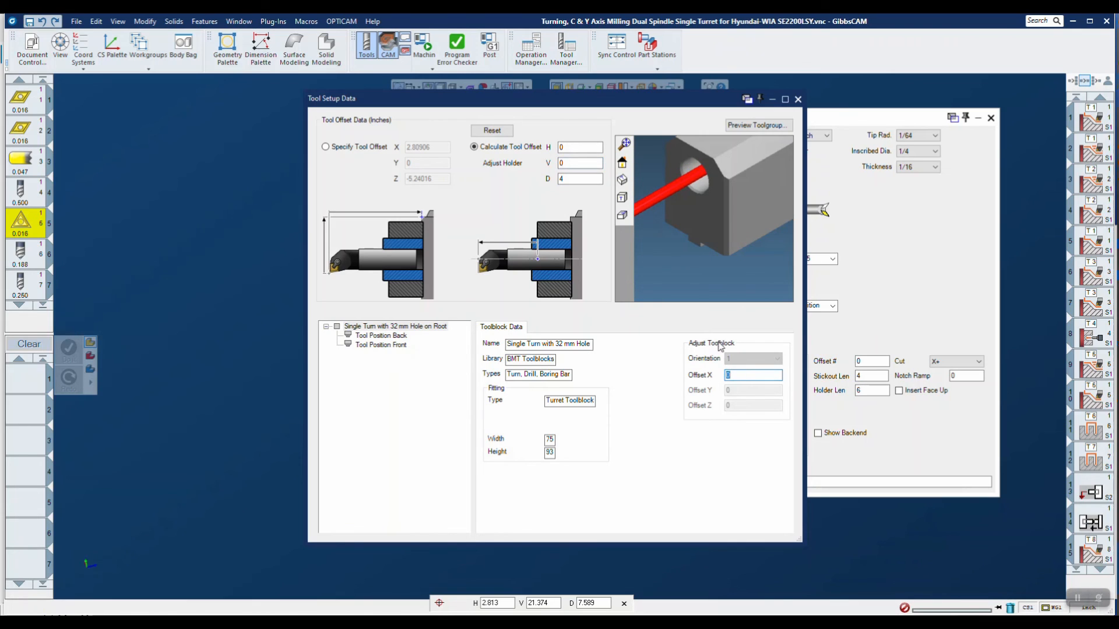
type("-0")
type(".23")
type("6")
key("Return")
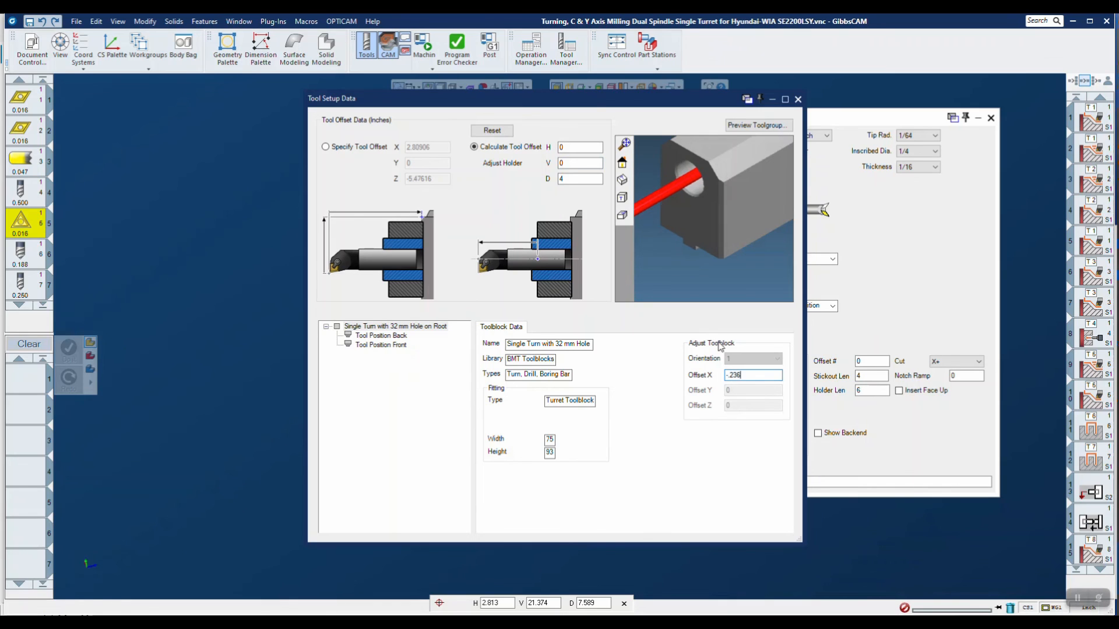
Preview the toolgroup, examine how the boring bar's toolblock seats on the turret from several angles, and close the preview and tool setup data.
left_click(756, 125)
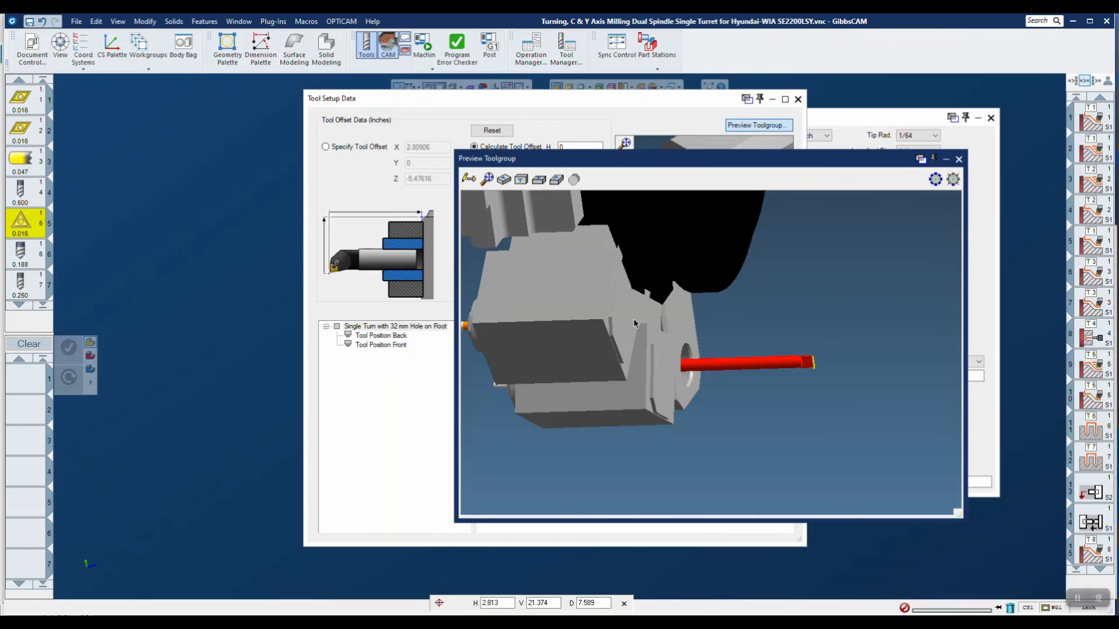
middle_click_drag(628, 334, 812, 379)
scroll(811, 379, "up", 3)
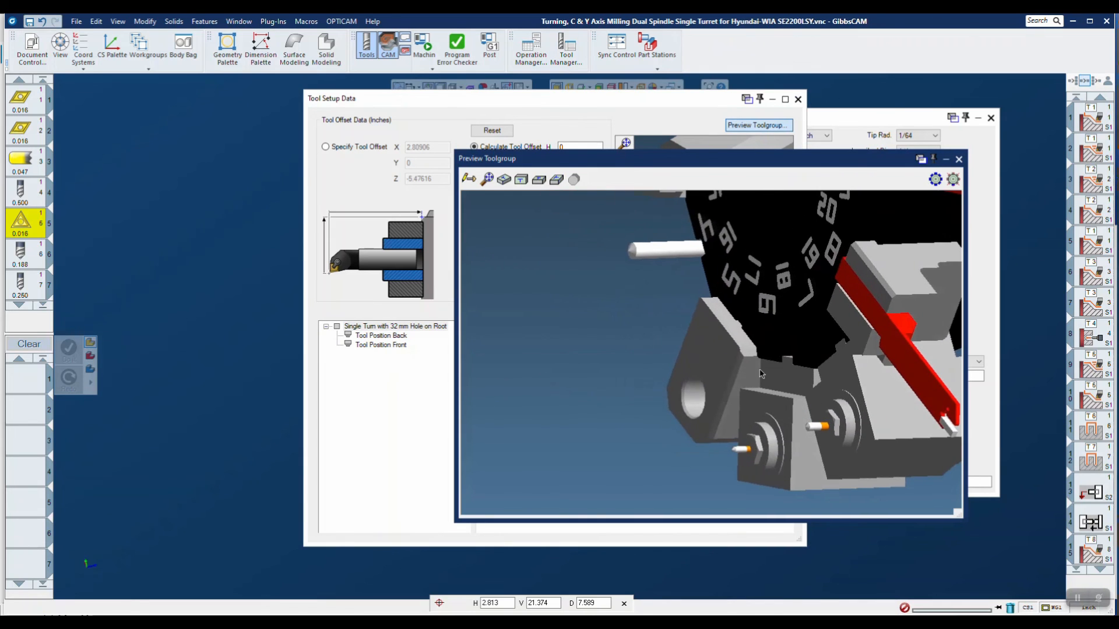
scroll(757, 352, "up", 3)
middle_click_drag(742, 336, 728, 309)
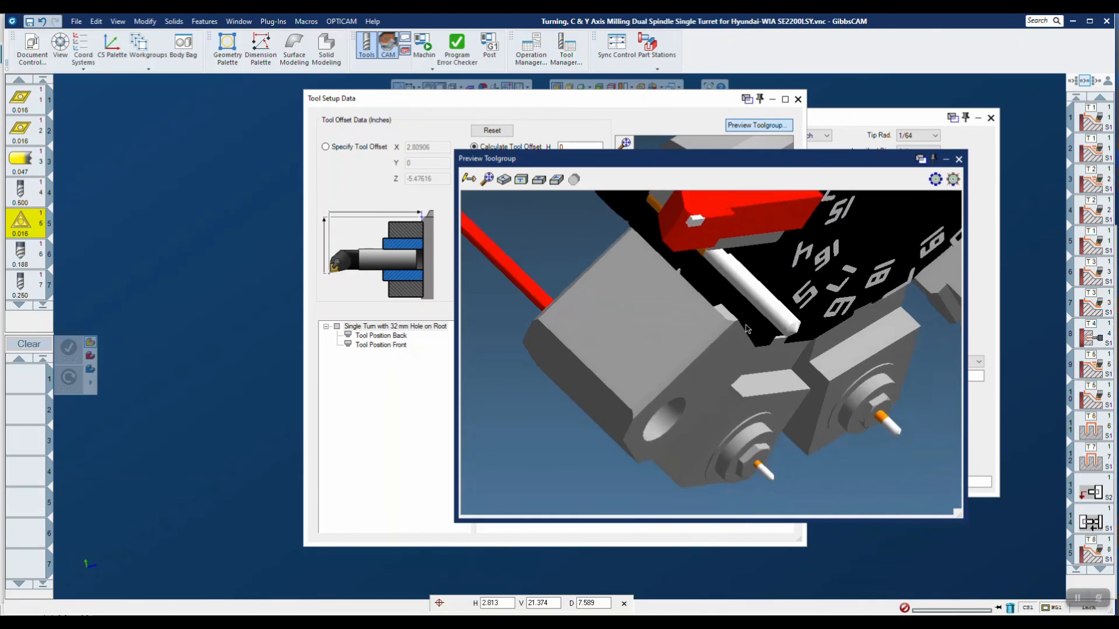
scroll(655, 284, "up", 4)
middle_click_drag(706, 345, 724, 330)
middle_click_drag(794, 307, 750, 363)
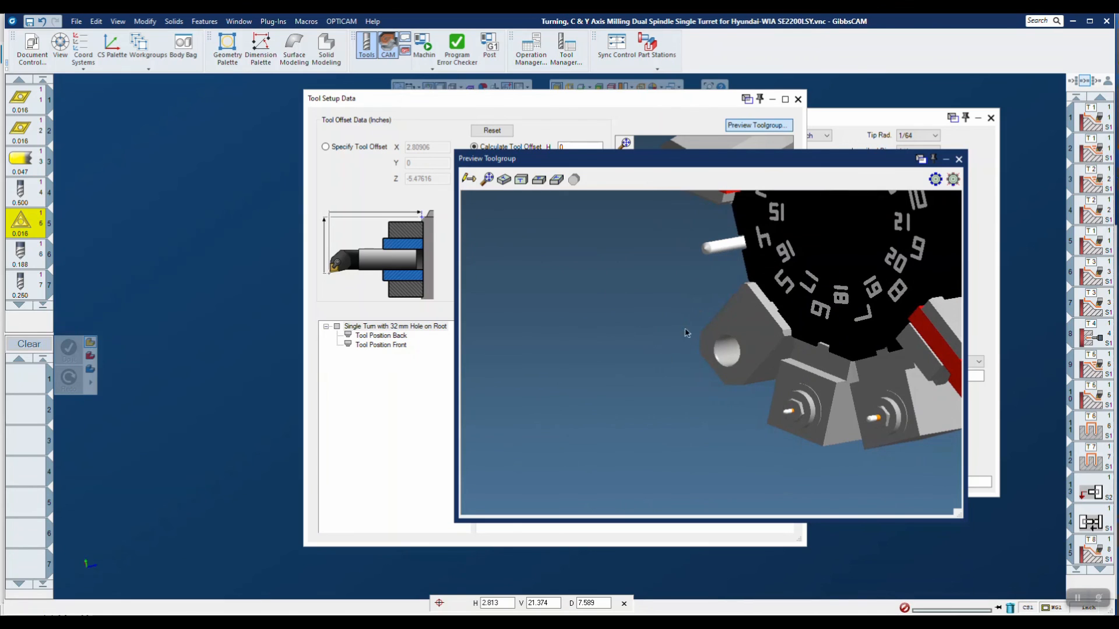
left_click(959, 159)
left_click(728, 376)
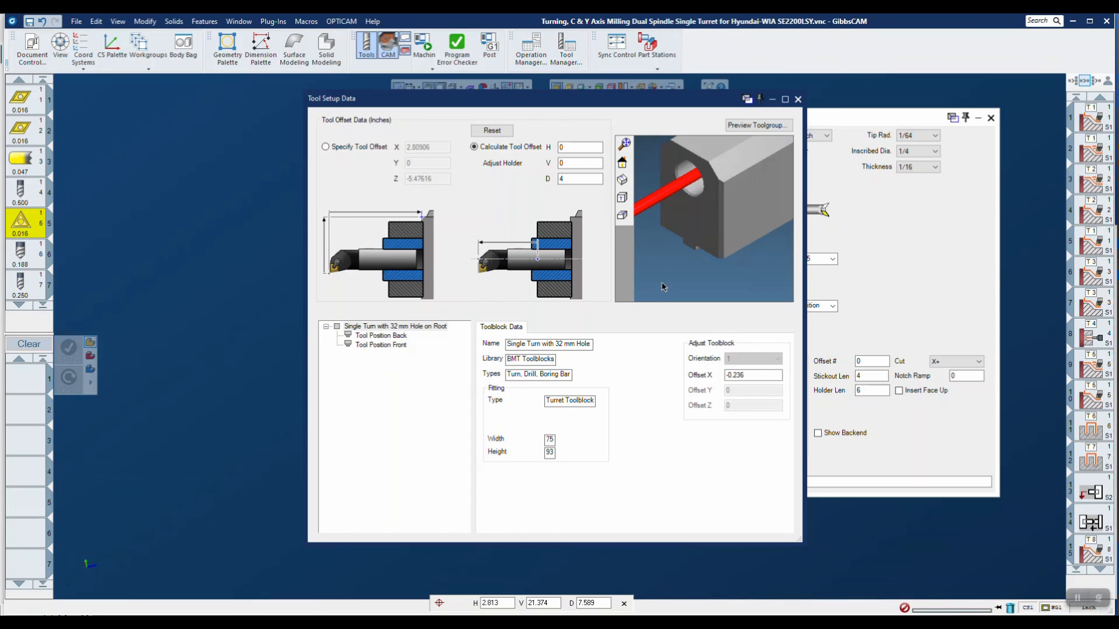
left_click(798, 100)
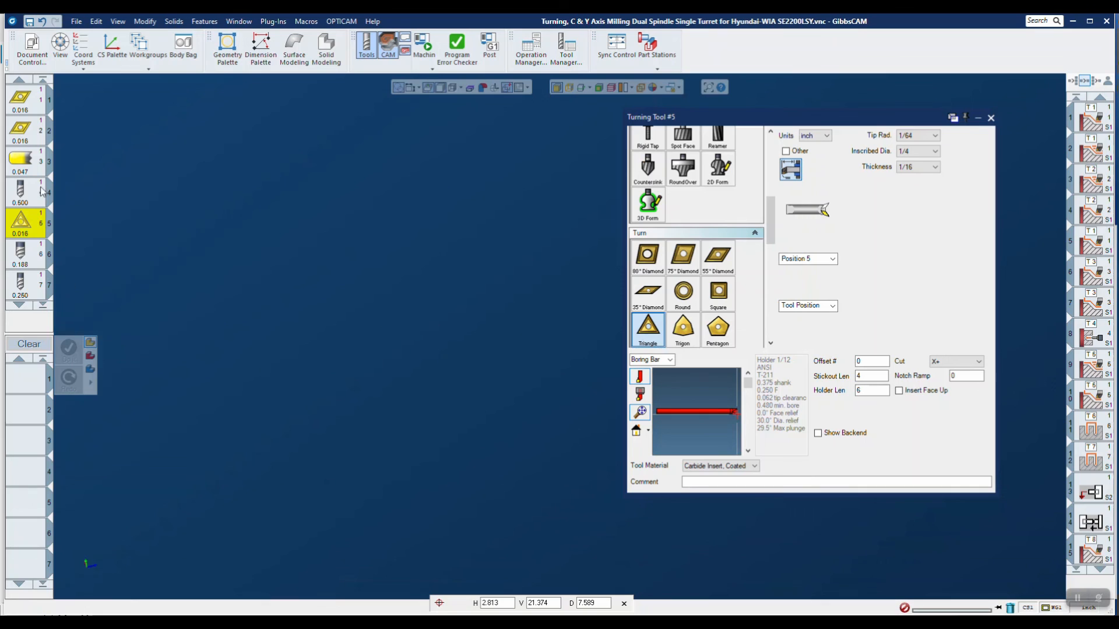
Mount the drill, tool 4, in the Single Turn with 32 mm Hole toolblock and assign it to Tool Position Front.
left_click(34, 193)
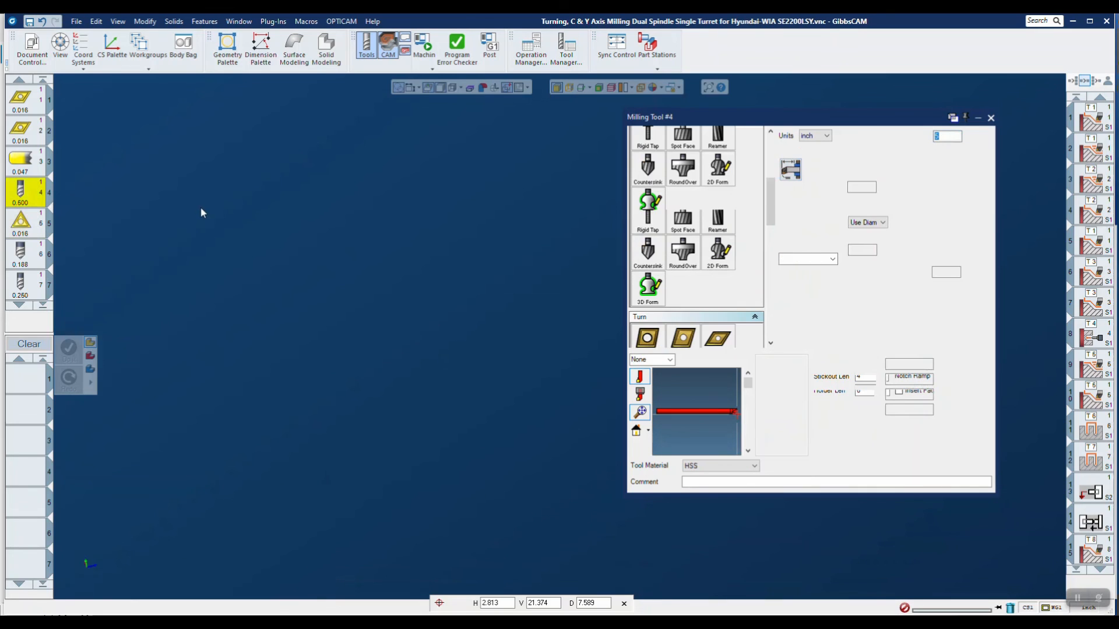
left_click(790, 171)
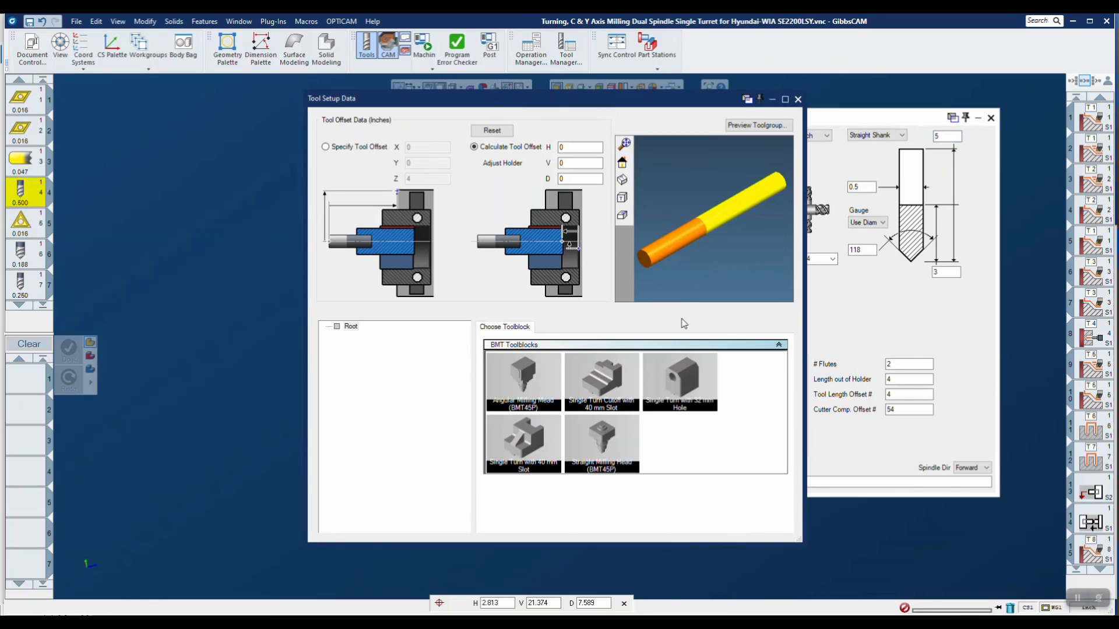
left_click(677, 382)
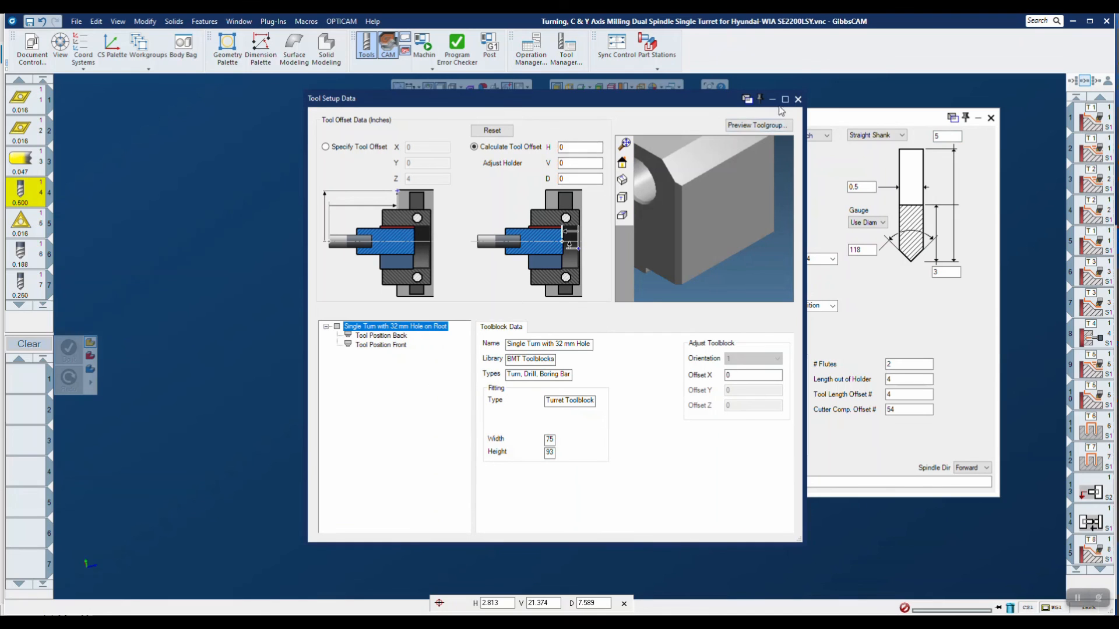
left_click(798, 99)
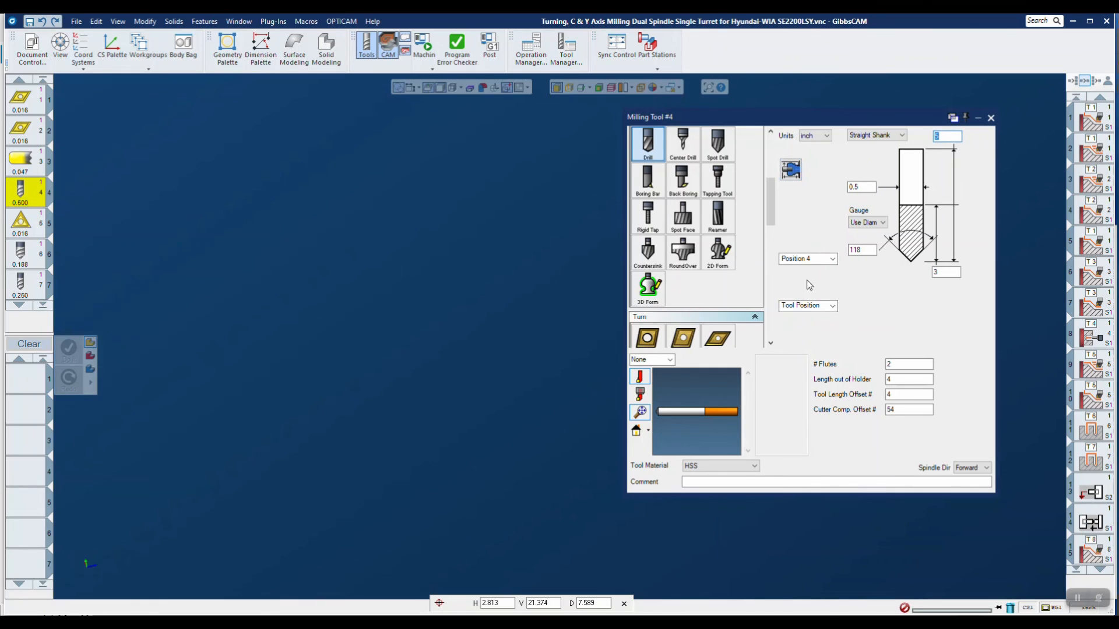
left_click(810, 305)
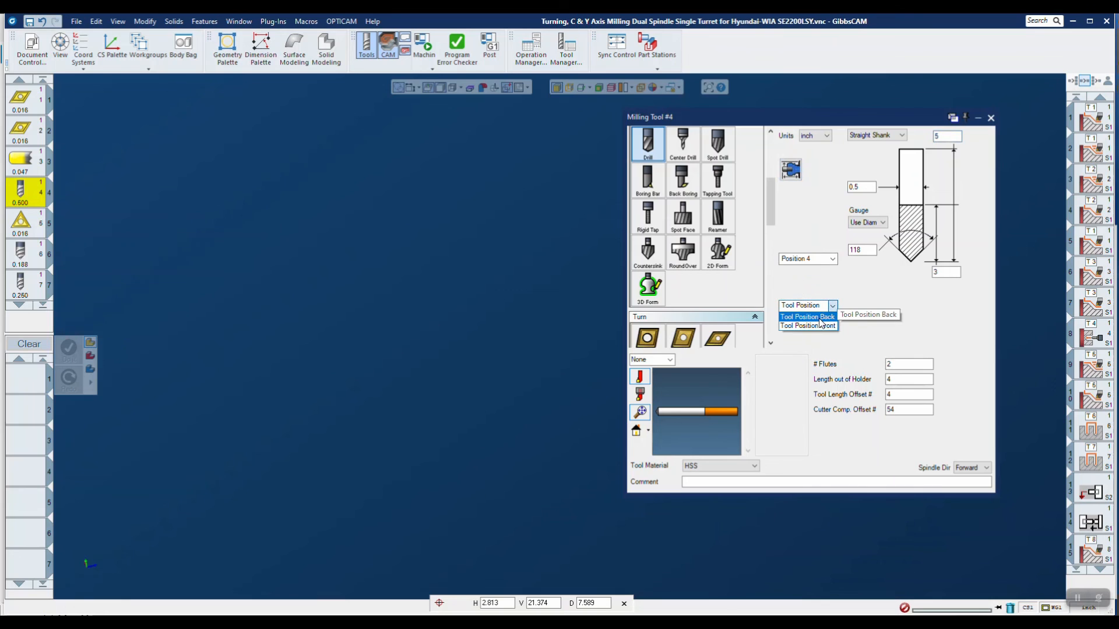
left_click(816, 326)
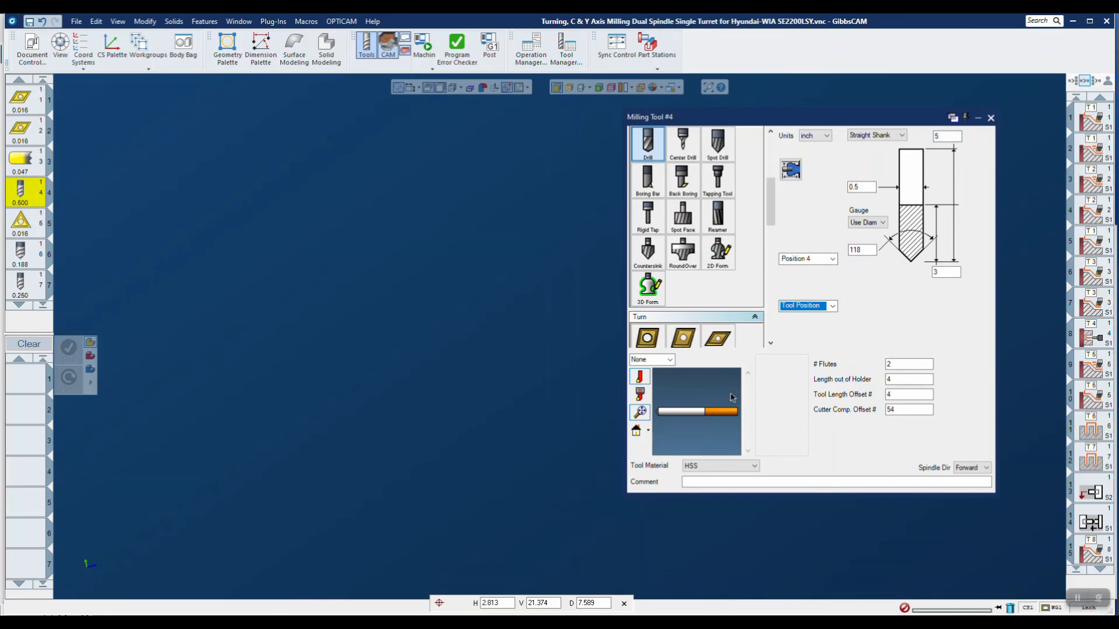
Reopen the drill's tool setup data, examine its toolblock on the turret in the toolgroup preview, and close the preview.
left_click(791, 169)
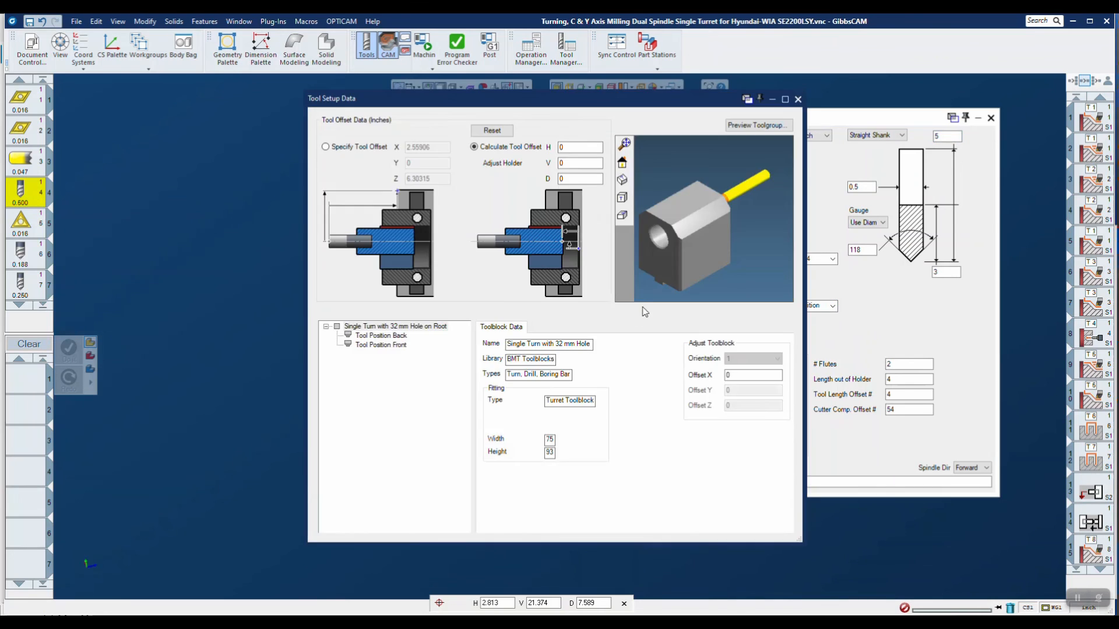
left_click(765, 129)
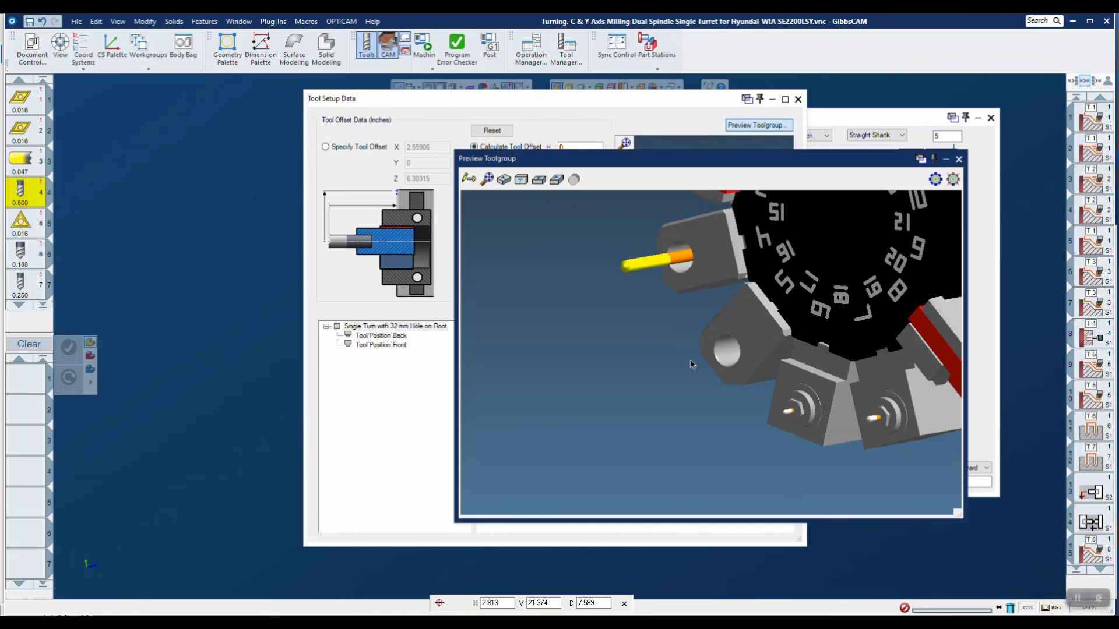
middle_click_drag(733, 312, 654, 389)
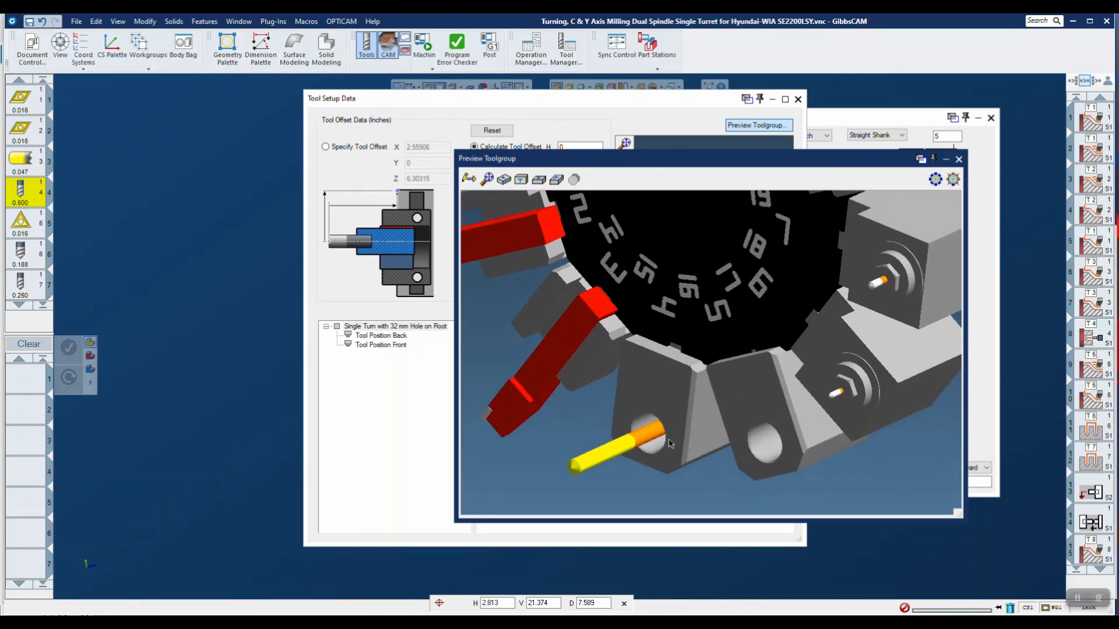
scroll(705, 414, "down", 5)
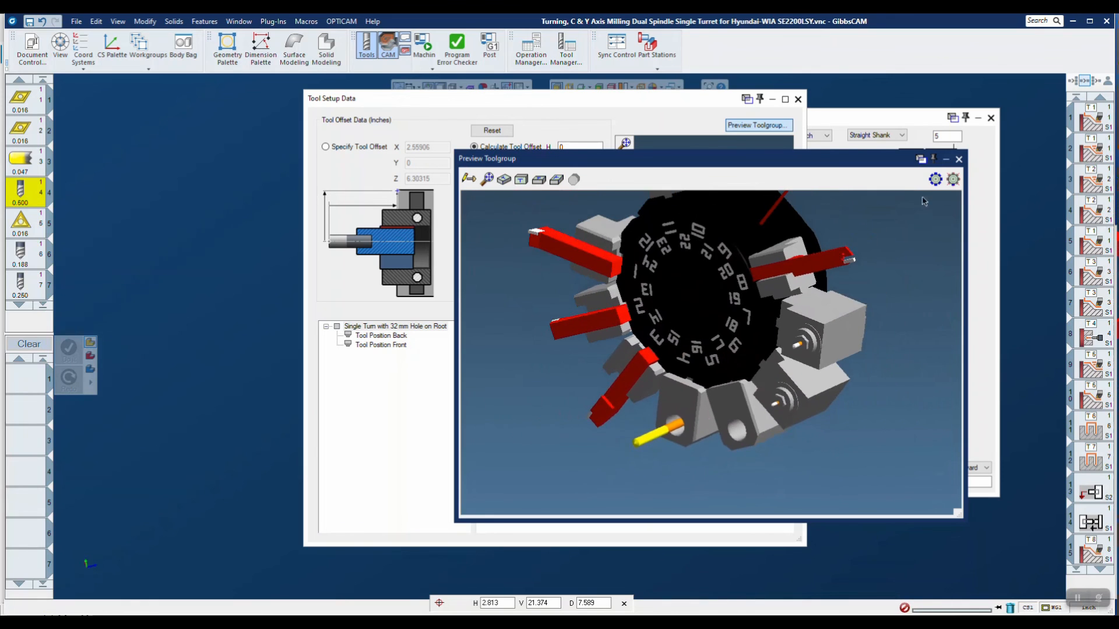
left_click(958, 159)
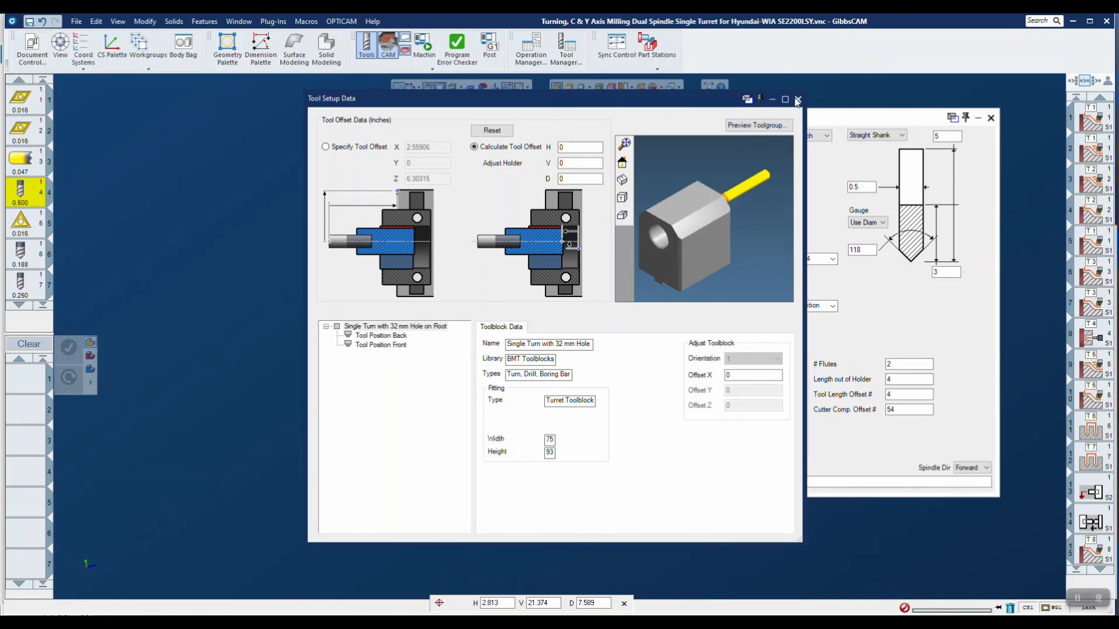